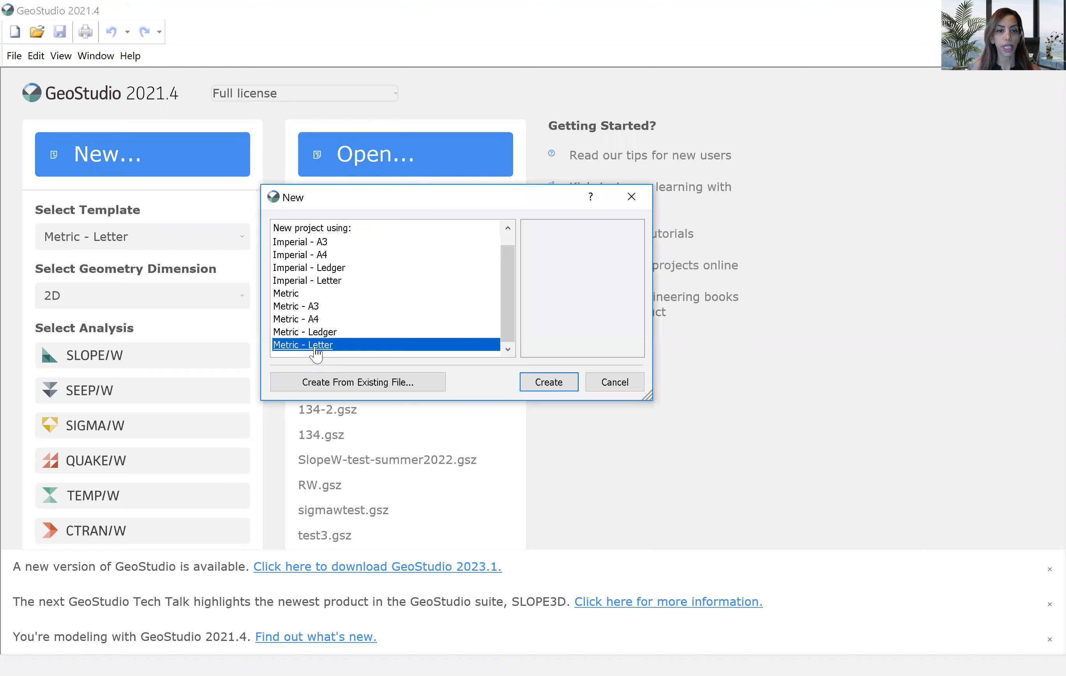
Create a new project from the Metric - Letter template and title it Newmark Deformation-Slope.
{"action": "left_click", "coordinate": [556, 387]}
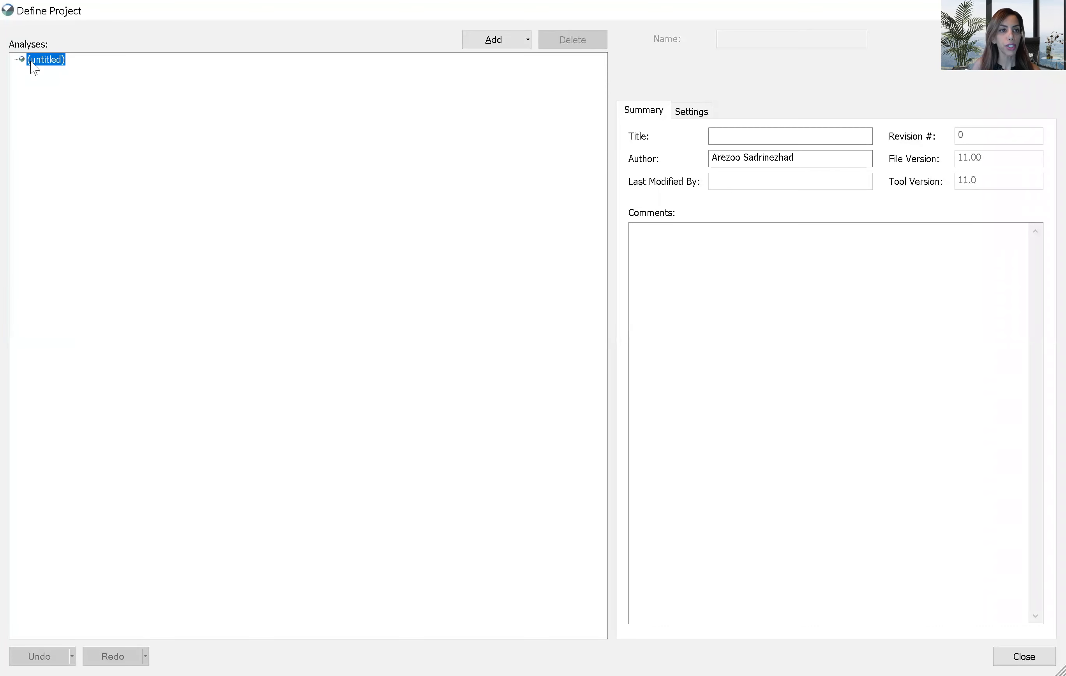
{"action": "right_click", "coordinate": [65, 71]}
{"action": "left_click", "coordinate": [111, 27]}
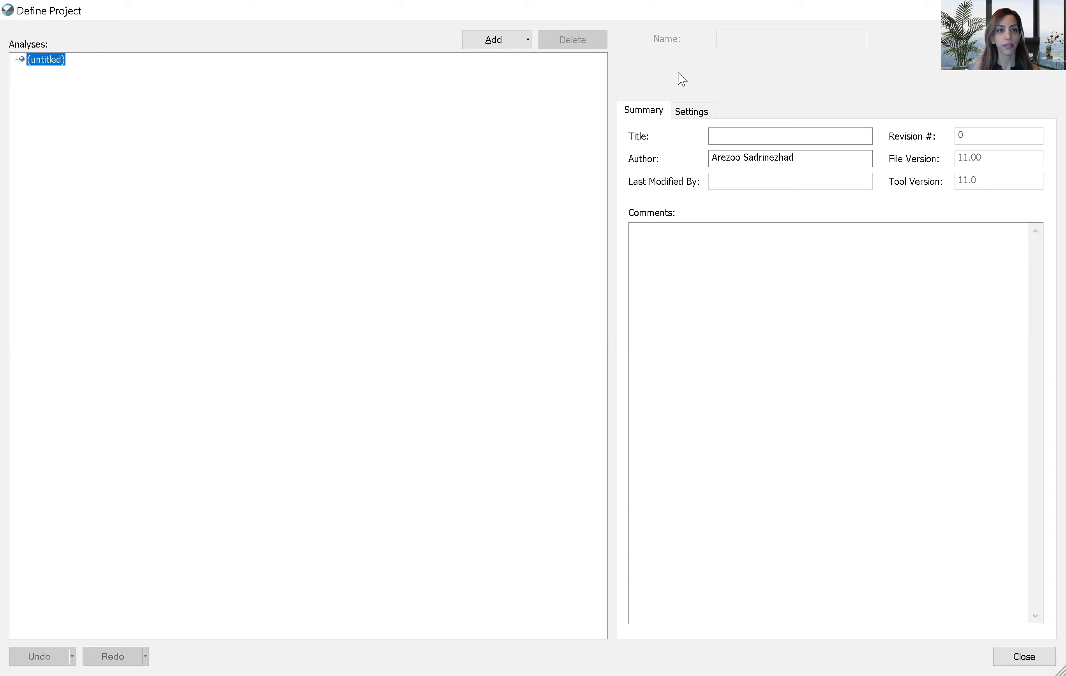
{"action": "left_click", "coordinate": [741, 140]}
{"action": "type", "text": "Newmark "}
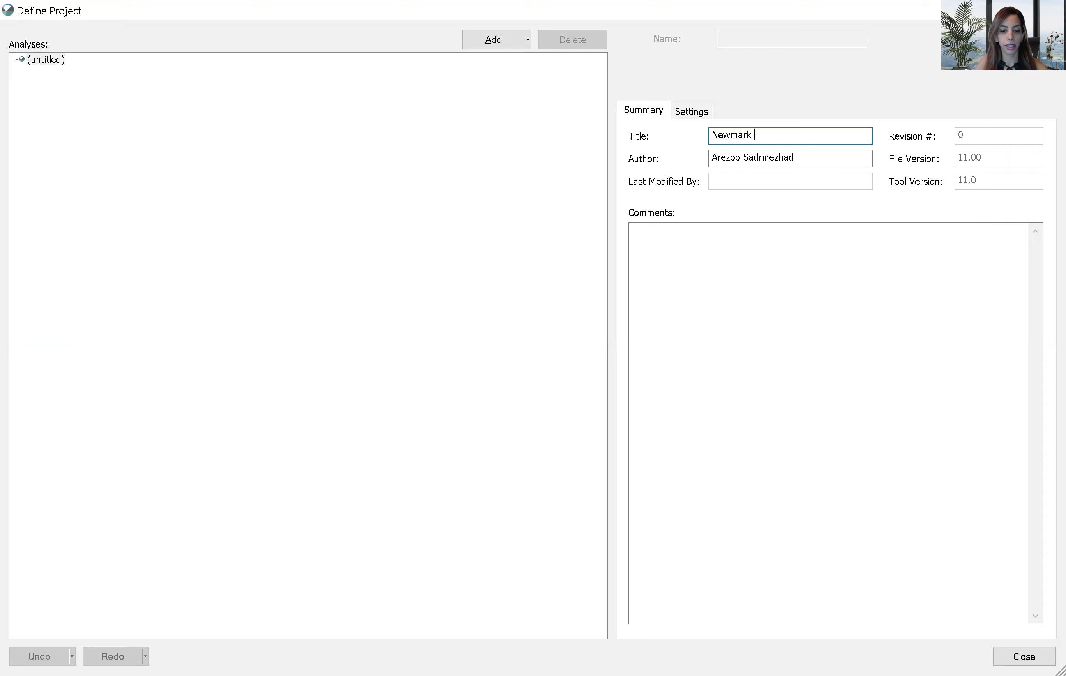
{"action": "type", "text": "Deformation"}
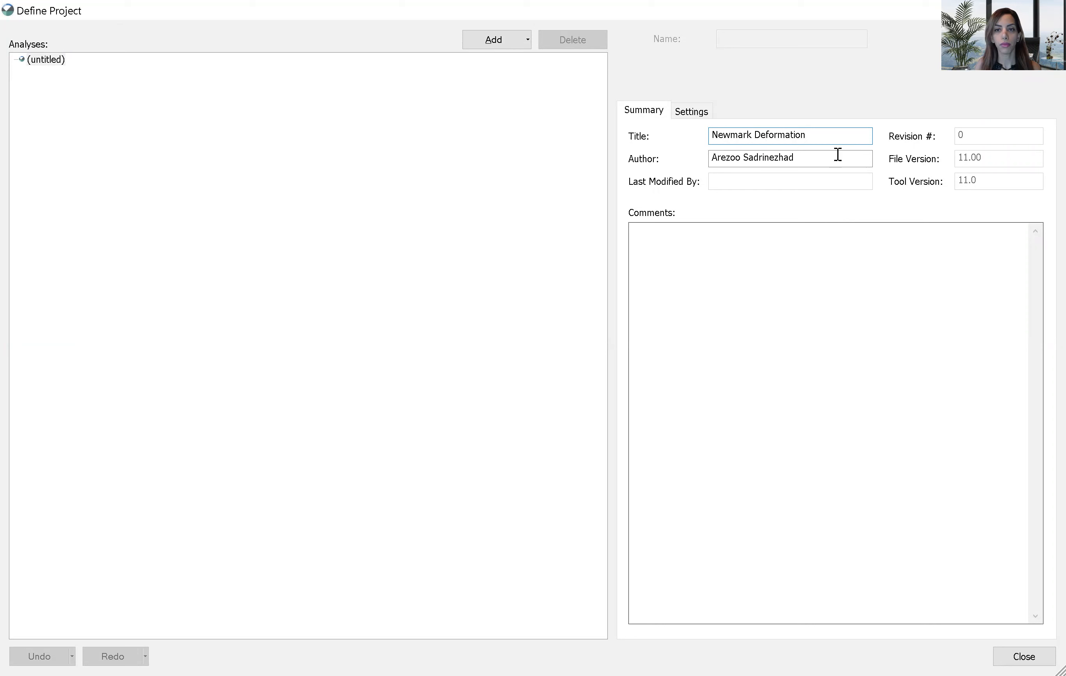
{"action": "type", "text": "-"}
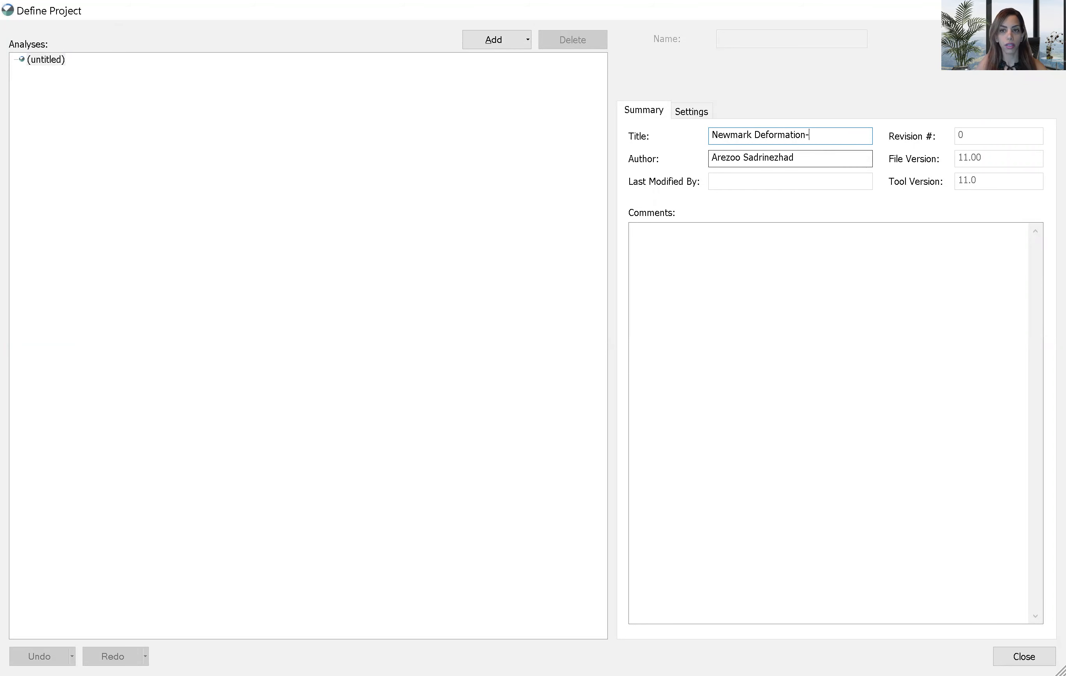
{"action": "type", "text": "Slope"}
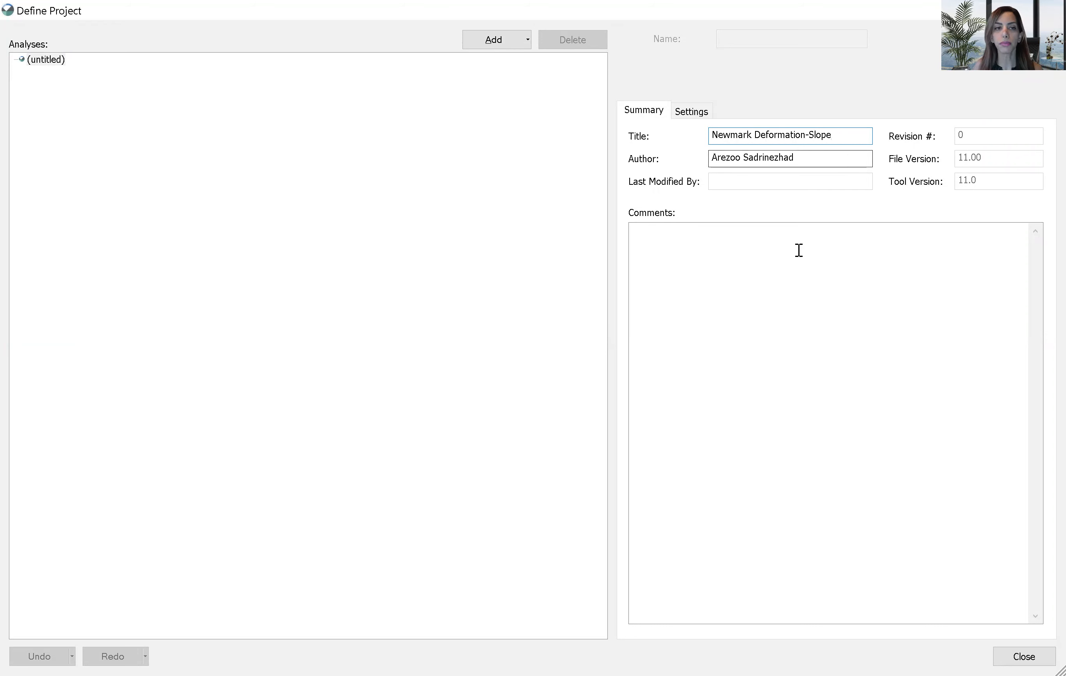
{"action": "left_click", "coordinate": [990, 526]}
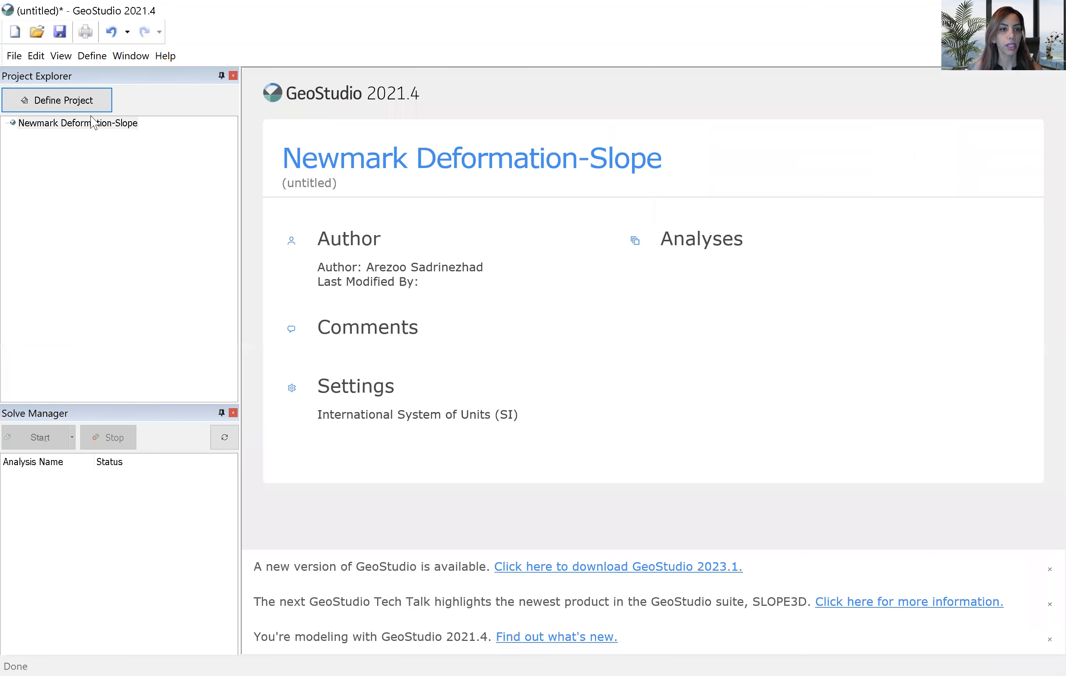
Add a 2D geometry to the Newmark Deformation-Slope project.
{"action": "right_click", "coordinate": [95, 129]}
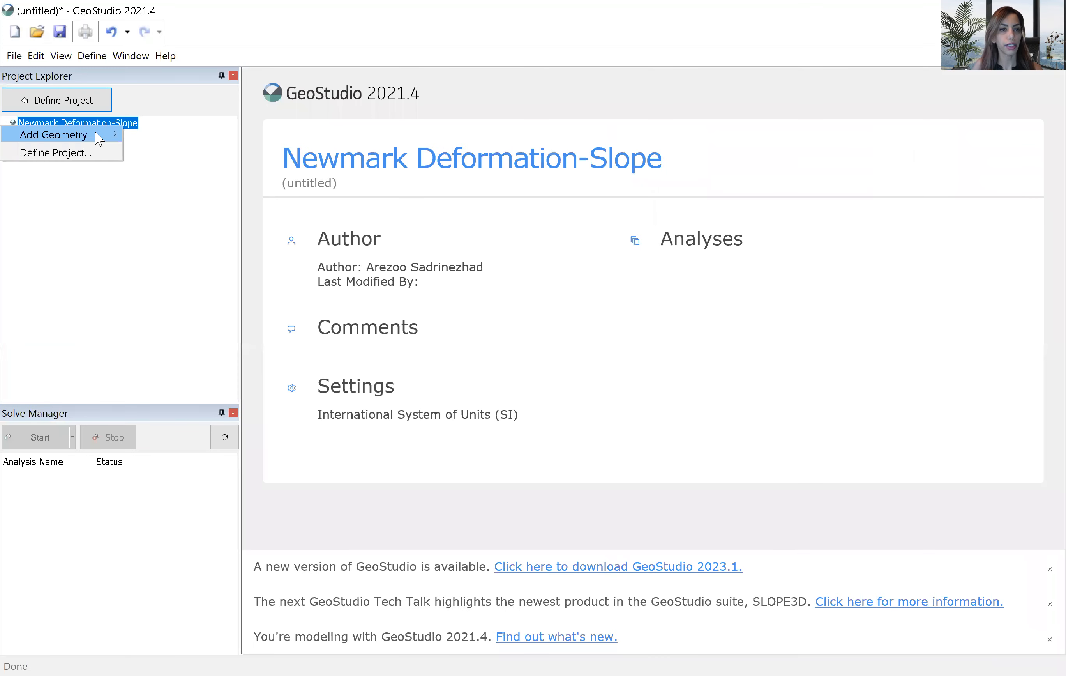
{"action": "mouse_move", "coordinate": [107, 135]}
{"action": "left_click", "coordinate": [148, 154]}
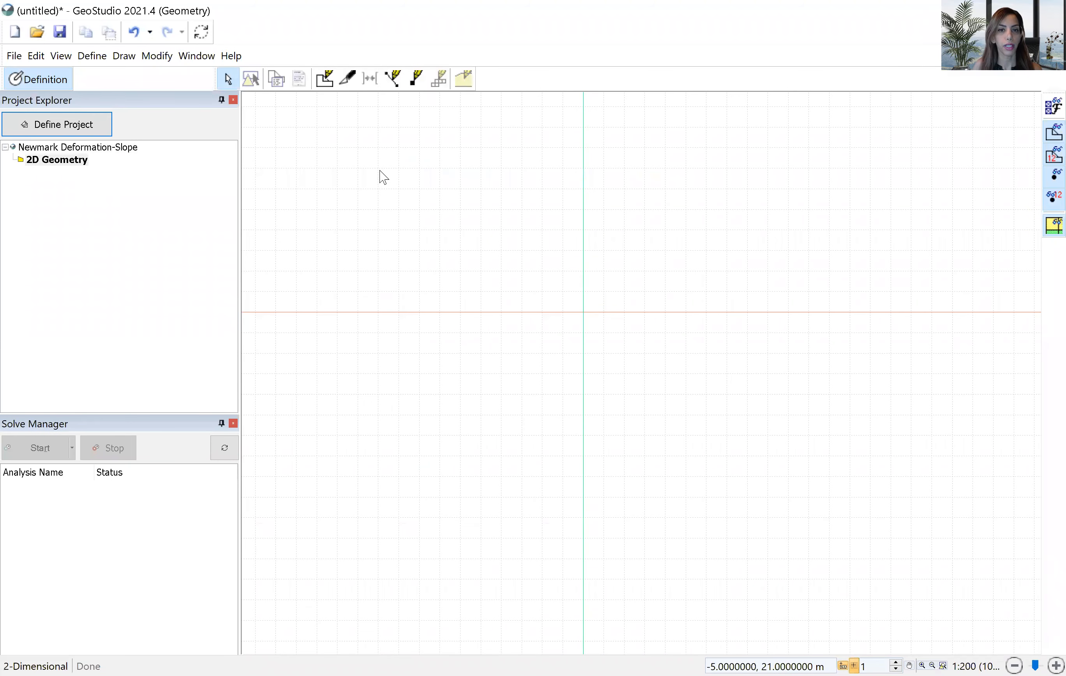
Add a QUAKE/W Initial Static analysis under the 2D geometry.
{"action": "left_click", "coordinate": [910, 665]}
{"action": "left_click_drag", "start_coordinate": [806, 273], "coordinate": [580, 429]}
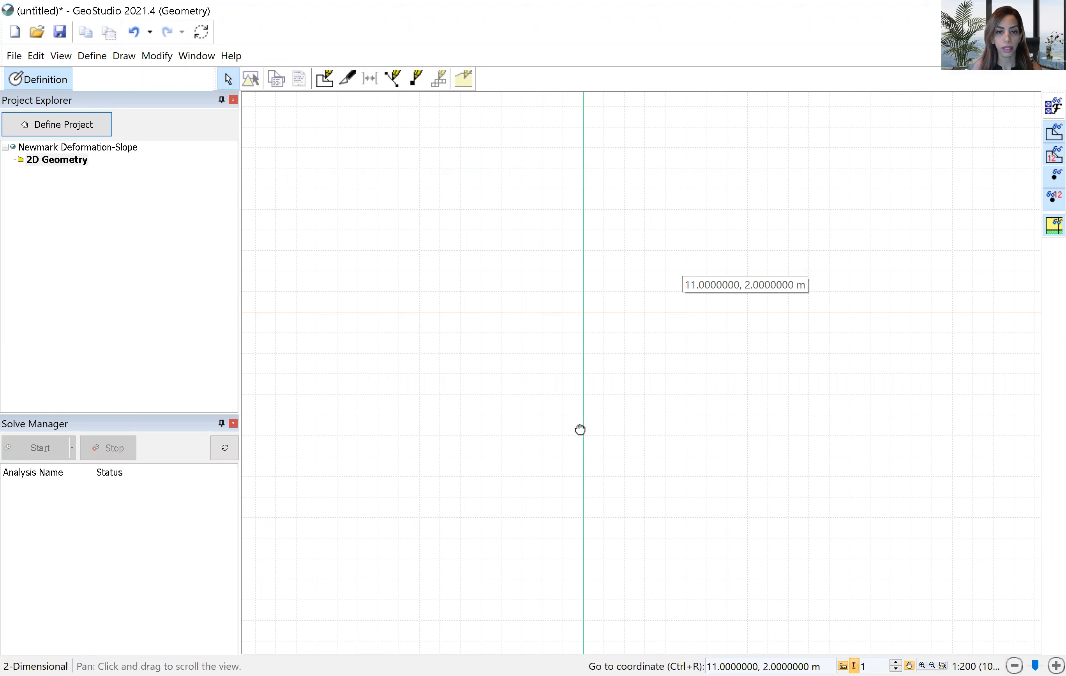
{"action": "right_click", "coordinate": [70, 159]}
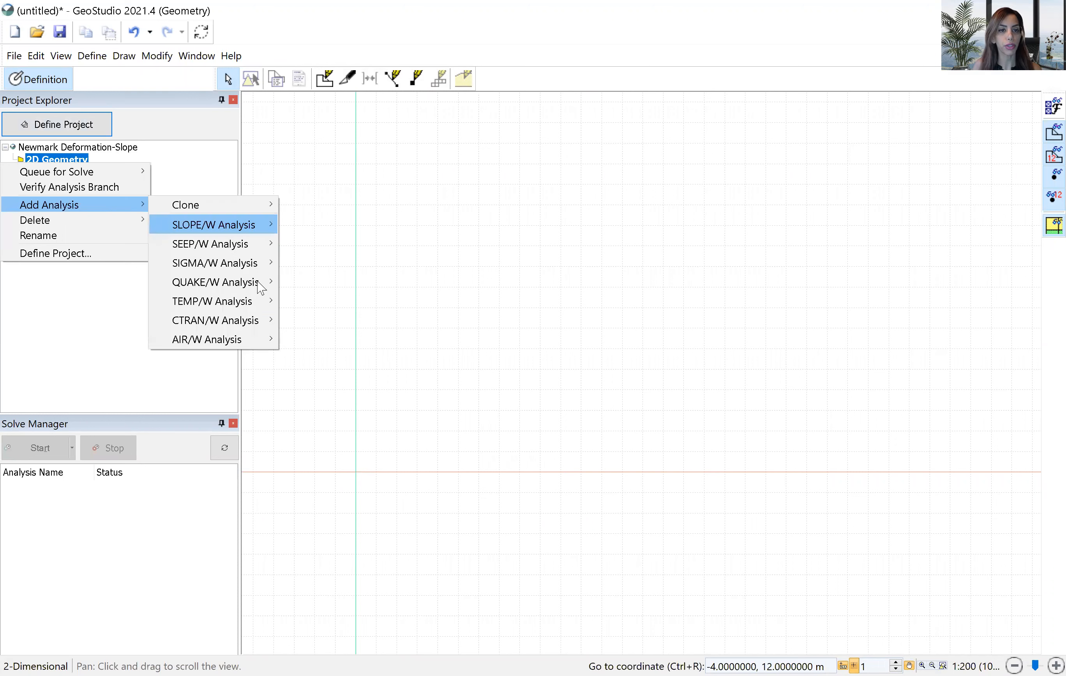
{"action": "mouse_move", "coordinate": [264, 283]}
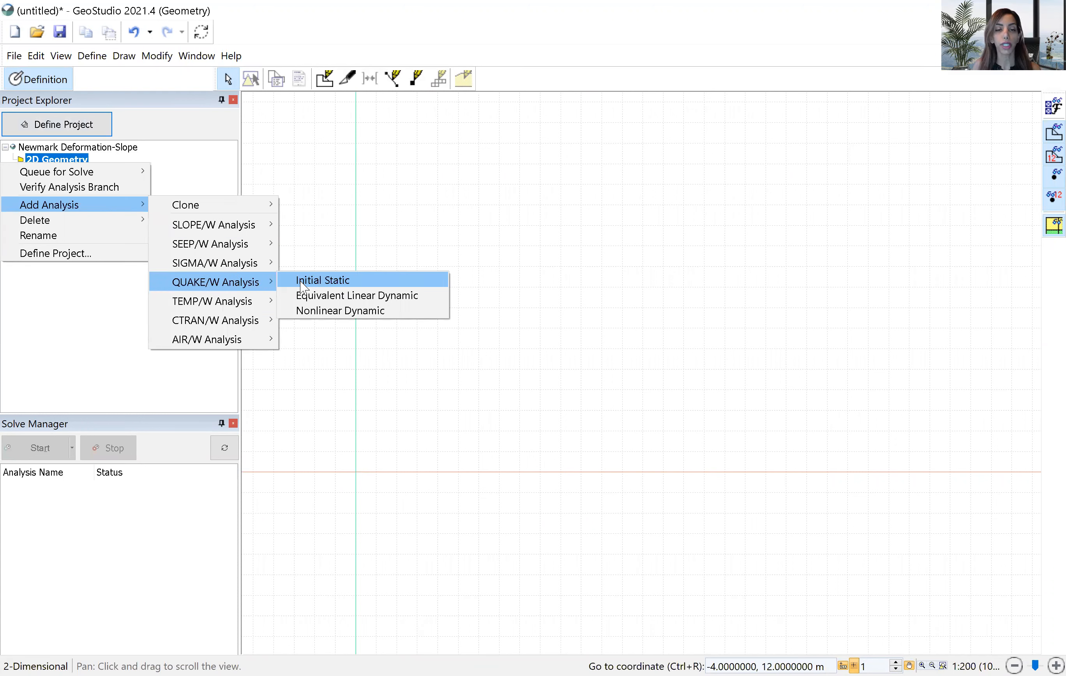
{"action": "left_click", "coordinate": [303, 285]}
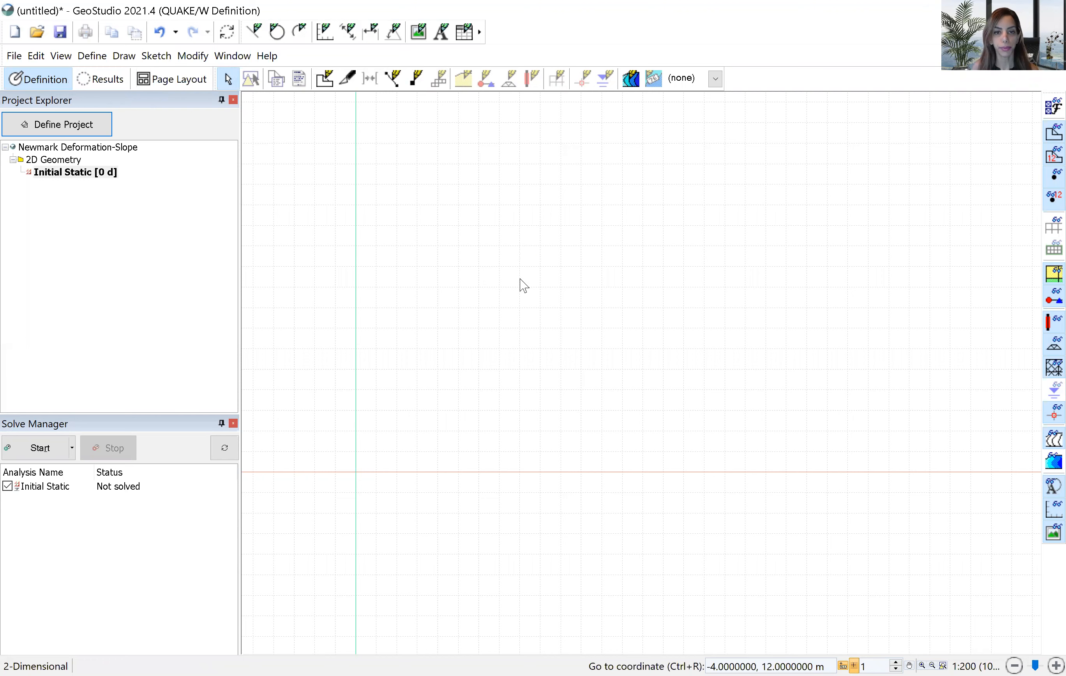
Save the project to the Desktop as a GeoStudio file named Test.
{"action": "left_click", "coordinate": [330, 209]}
{"action": "left_click", "coordinate": [615, 383]}
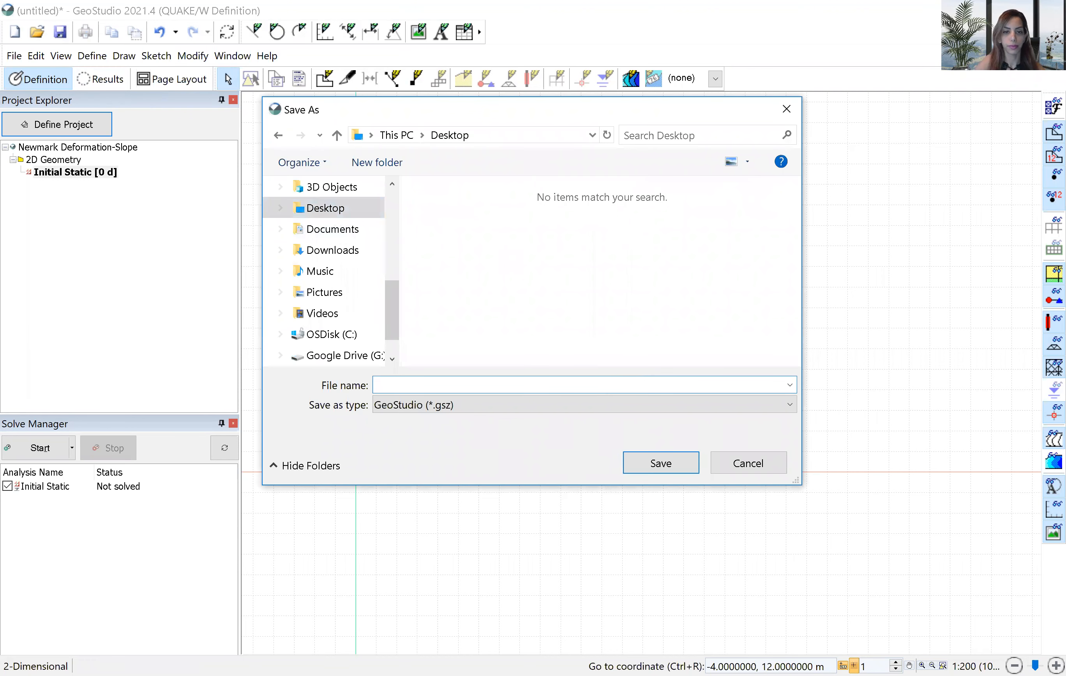
{"action": "type", "text": "Test"}
{"action": "left_click", "coordinate": [688, 460]}
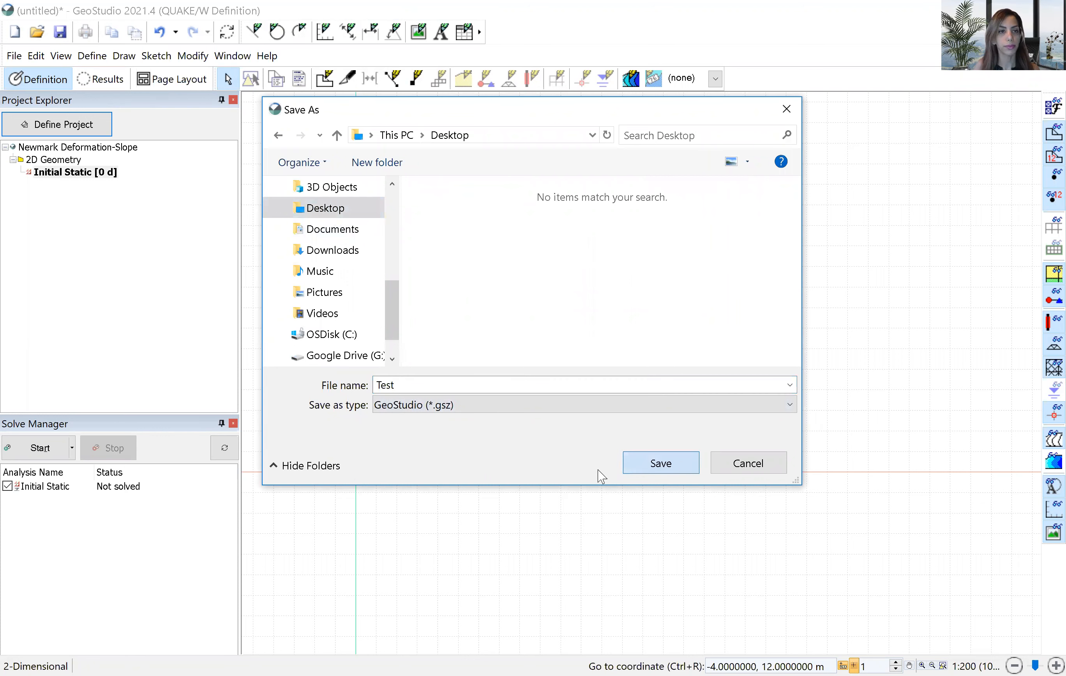
Start sketching axes with the vertical axis titled Elevation (m) and the horizontal axis titled Distance (m).
{"action": "left_click", "coordinate": [152, 57]}
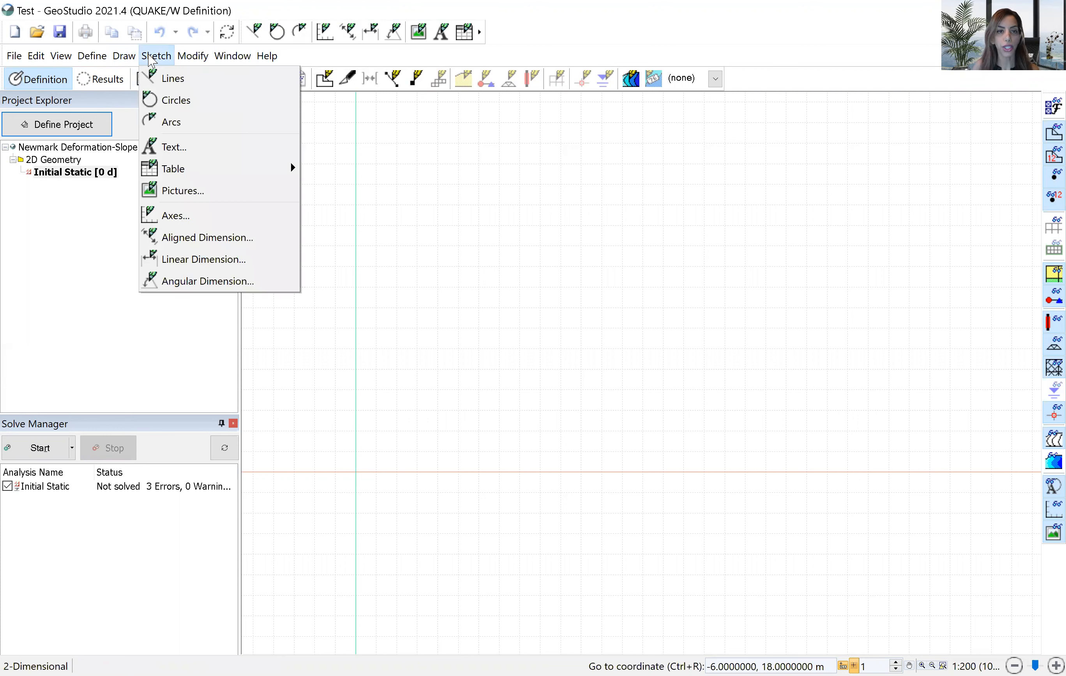
{"action": "left_click", "coordinate": [170, 216]}
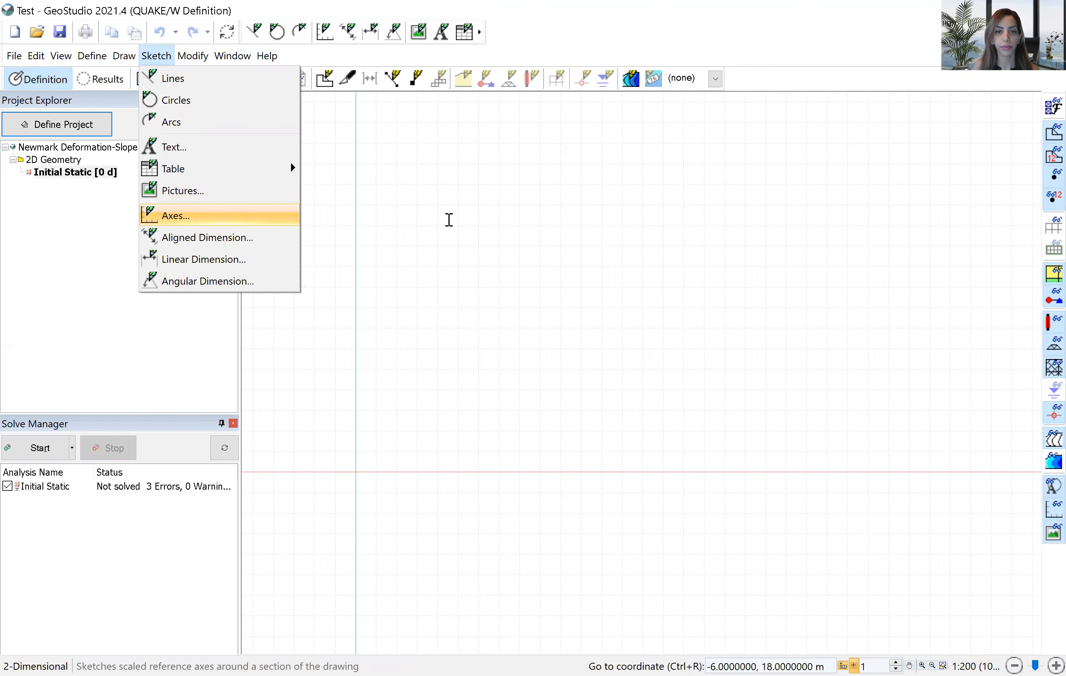
{"action": "type", "text": "(m)"}
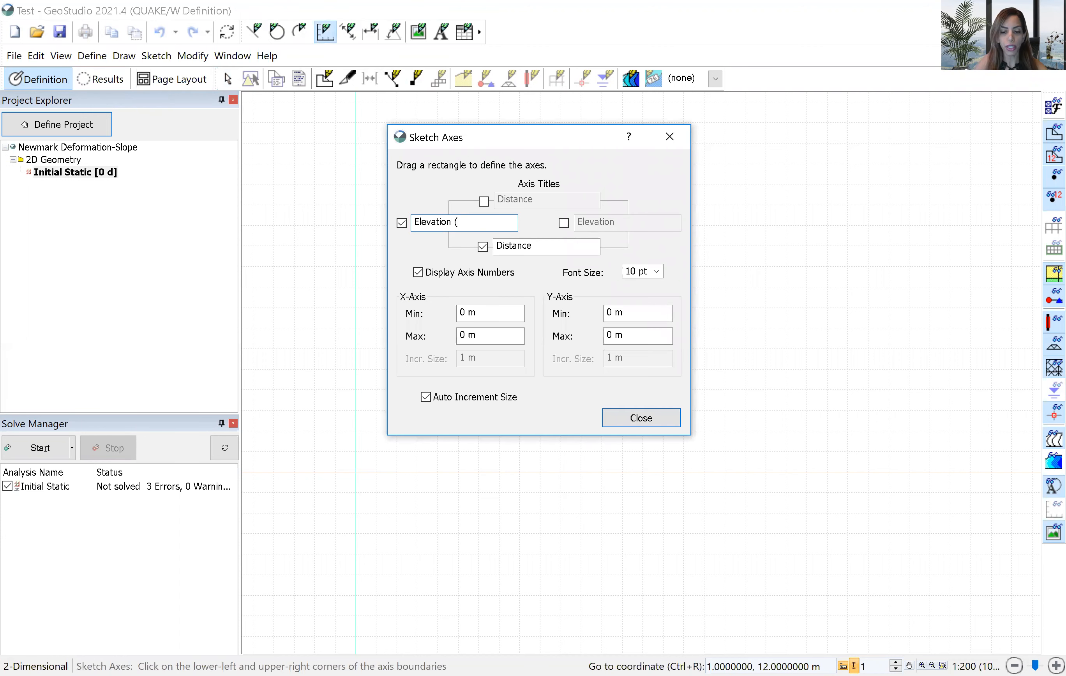
{"action": "left_click", "coordinate": [546, 242]}
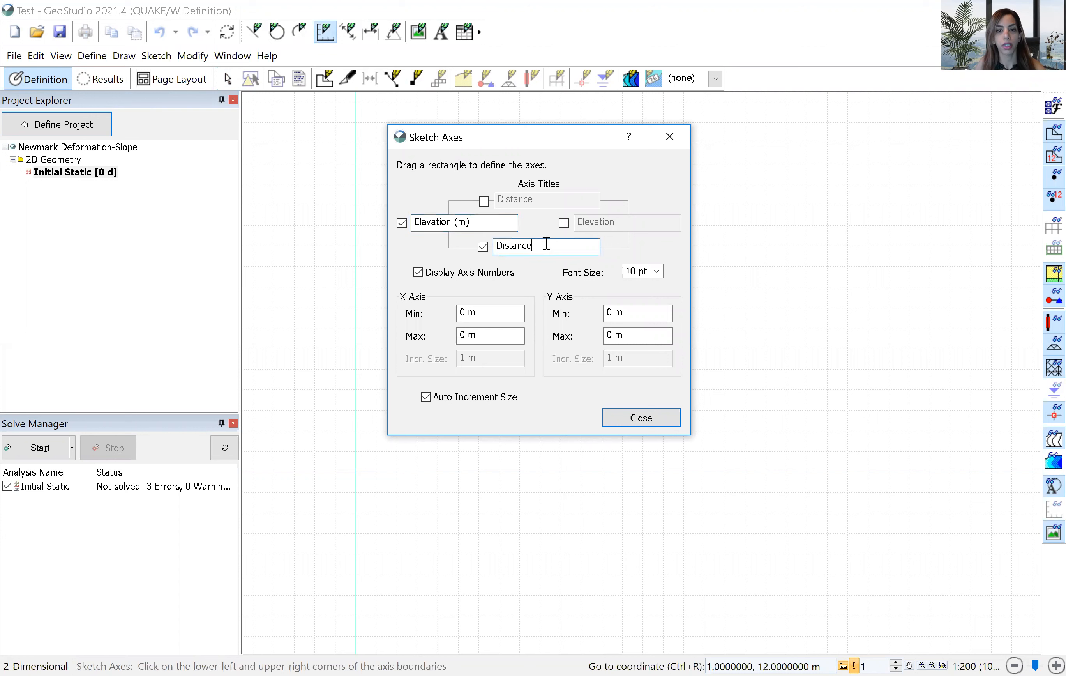
{"action": "type", "text": "(m)"}
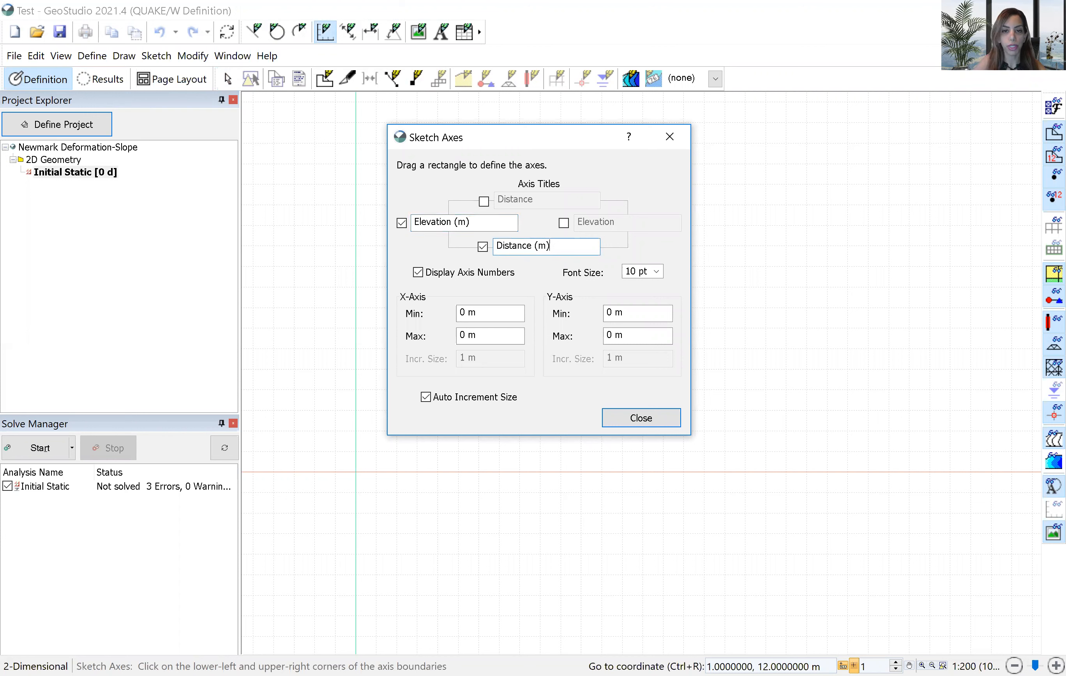
Set the maximum of the sketched axes to 50 m for X and 25 m for Y.
{"action": "left_click", "coordinate": [484, 336]}
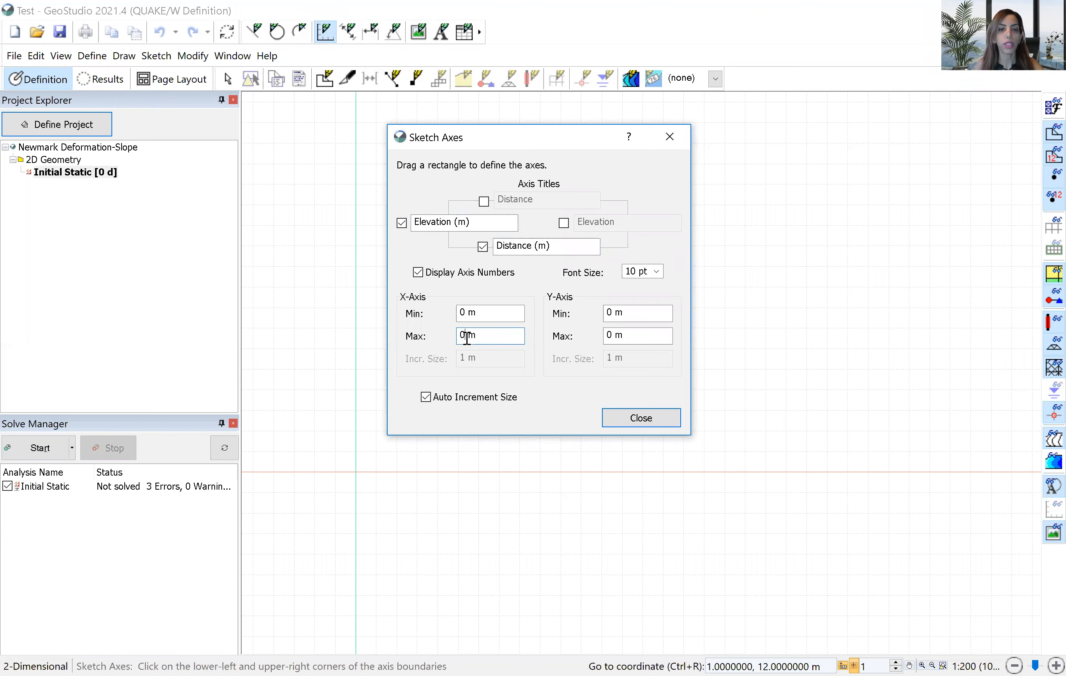
{"action": "key", "text": "BackSpace"}
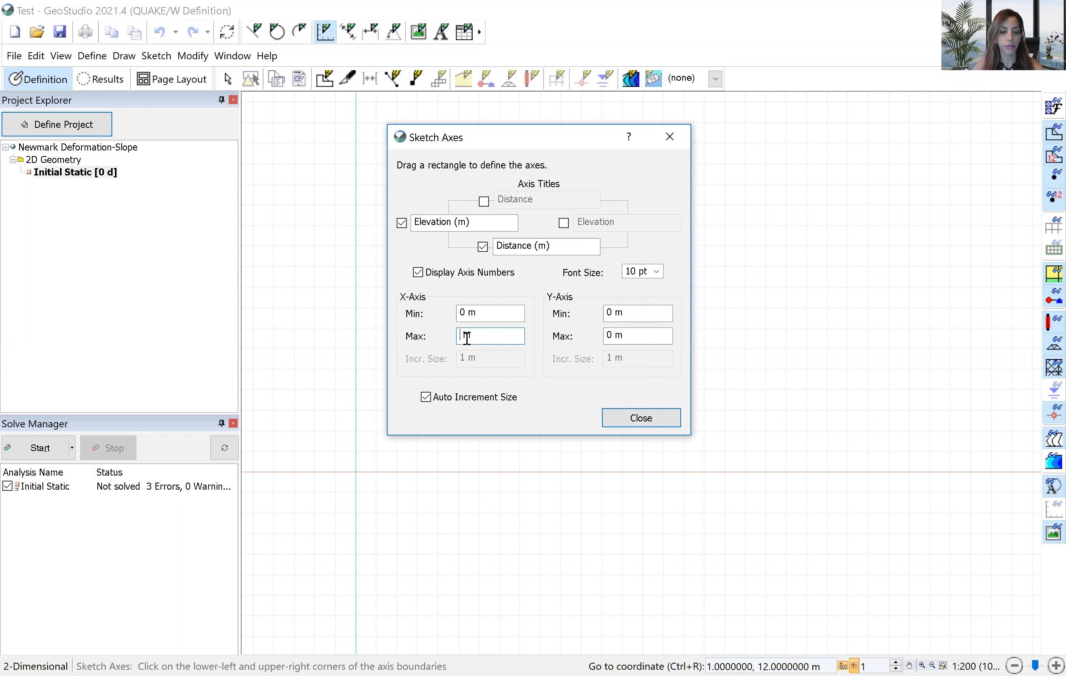
{"action": "type", "text": "50"}
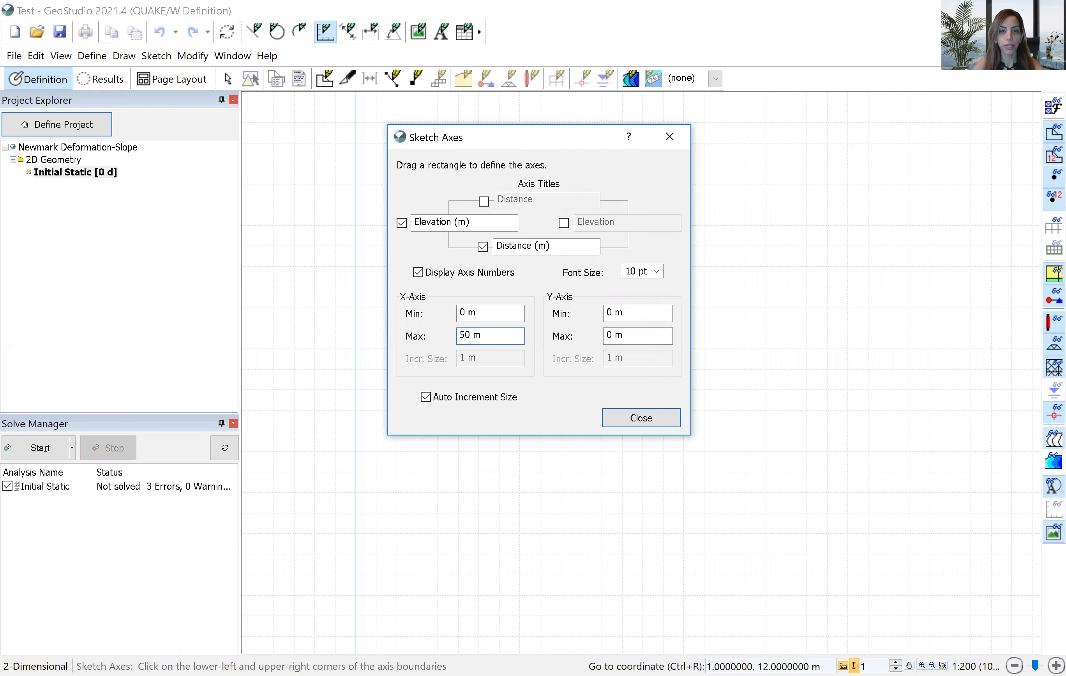
{"action": "left_click", "coordinate": [612, 335]}
{"action": "type", "text": "25"}
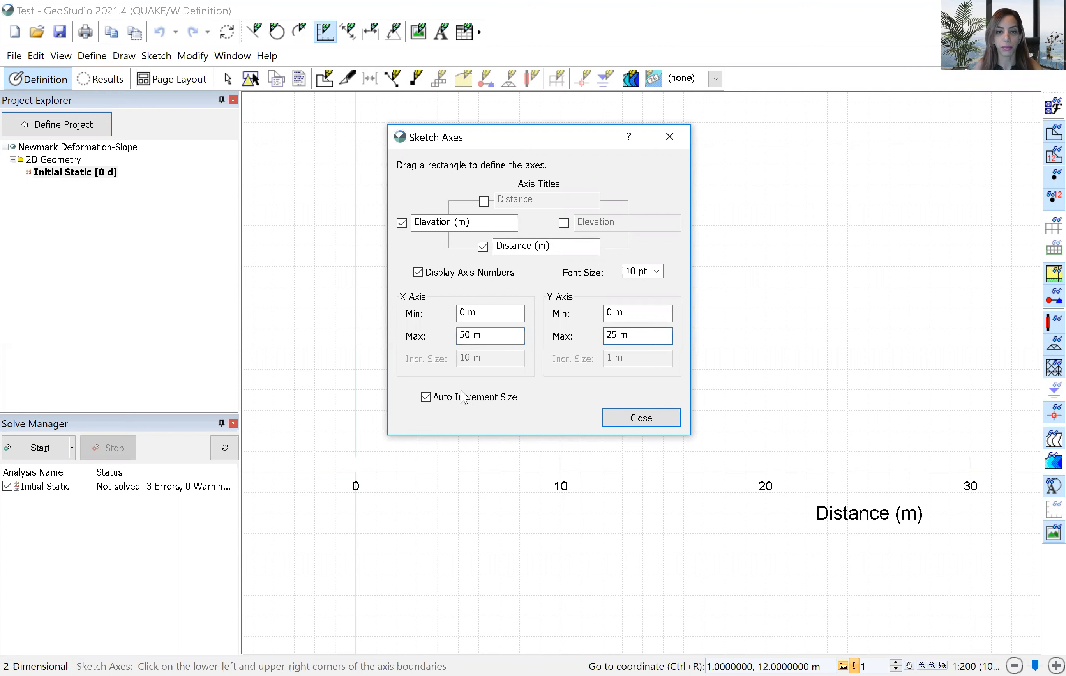
Turn off automatic increment size, set the X-axis increment to 5 m, and finish the axes.
{"action": "left_click", "coordinate": [426, 397]}
{"action": "left_click_drag", "start_coordinate": [490, 359], "coordinate": [455, 359]}
{"action": "type", "text": "5"}
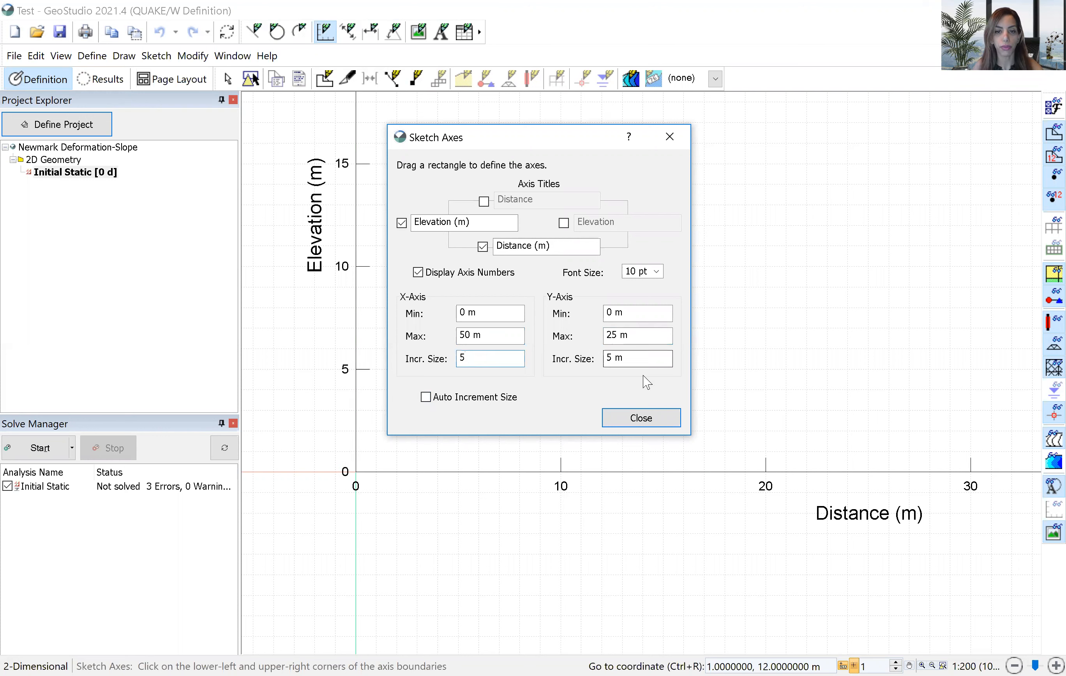
{"action": "left_click", "coordinate": [646, 422]}
{"action": "left_click", "coordinate": [943, 665]}
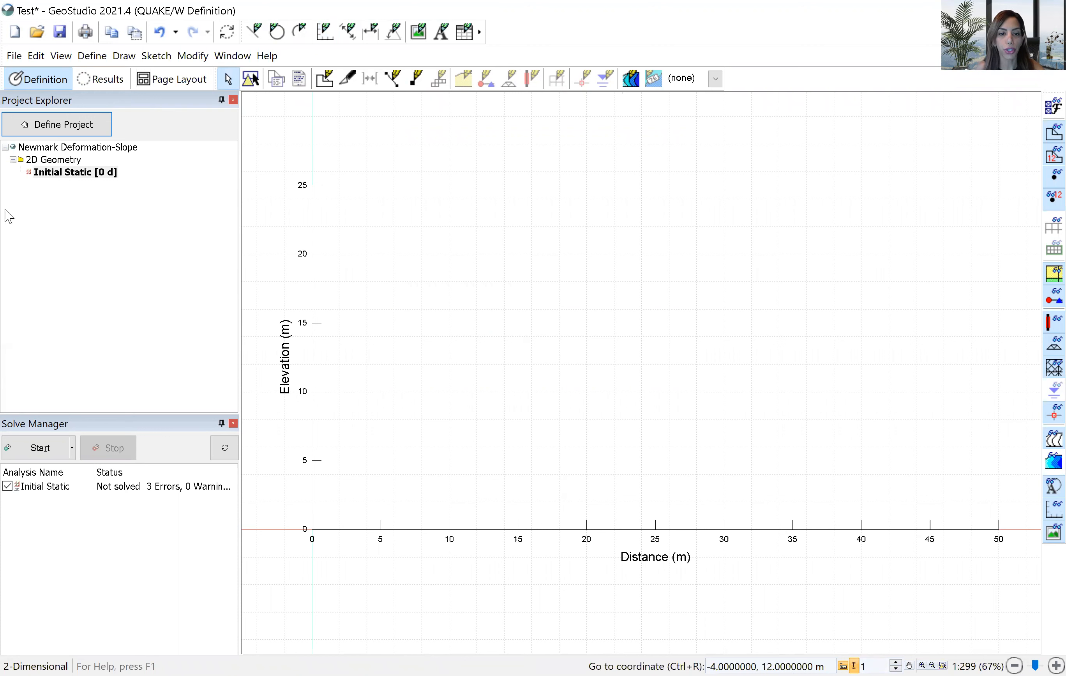
Define the first geometry point at X 20 m, Y 0 m.
{"action": "left_click", "coordinate": [92, 55]}
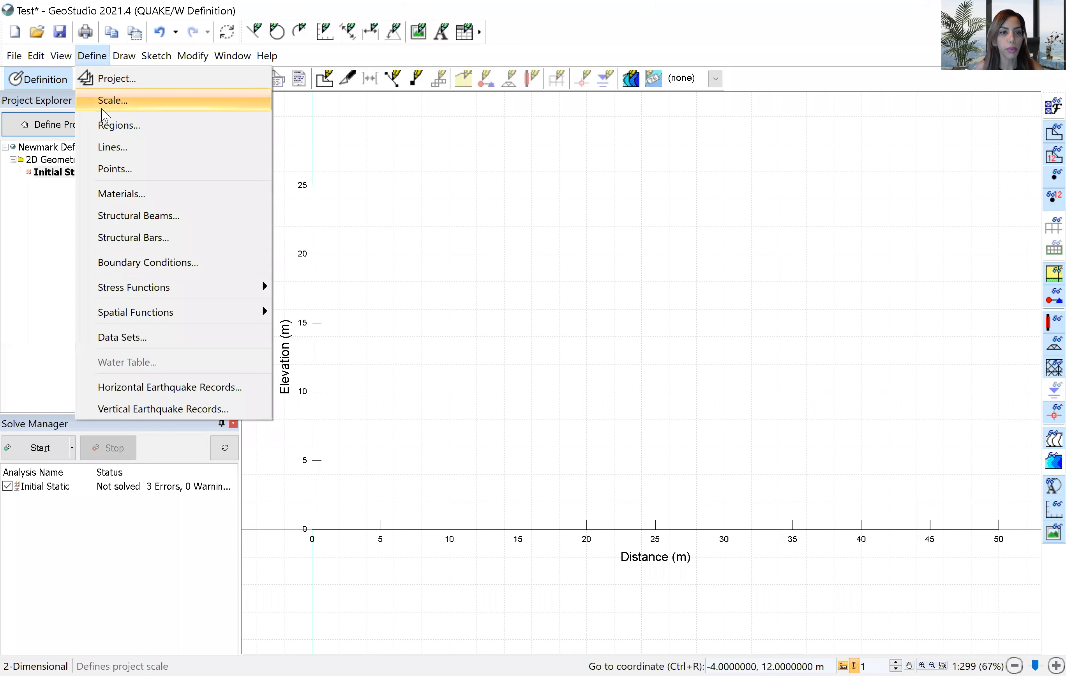
{"action": "left_click", "coordinate": [115, 170]}
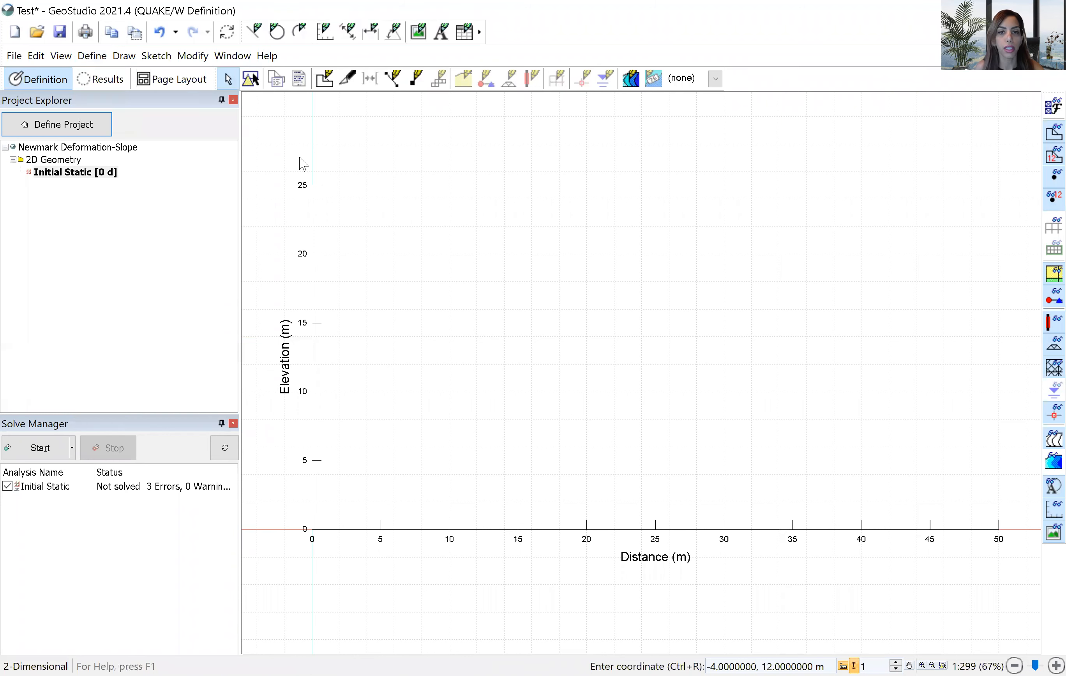
{"action": "left_click", "coordinate": [755, 244]}
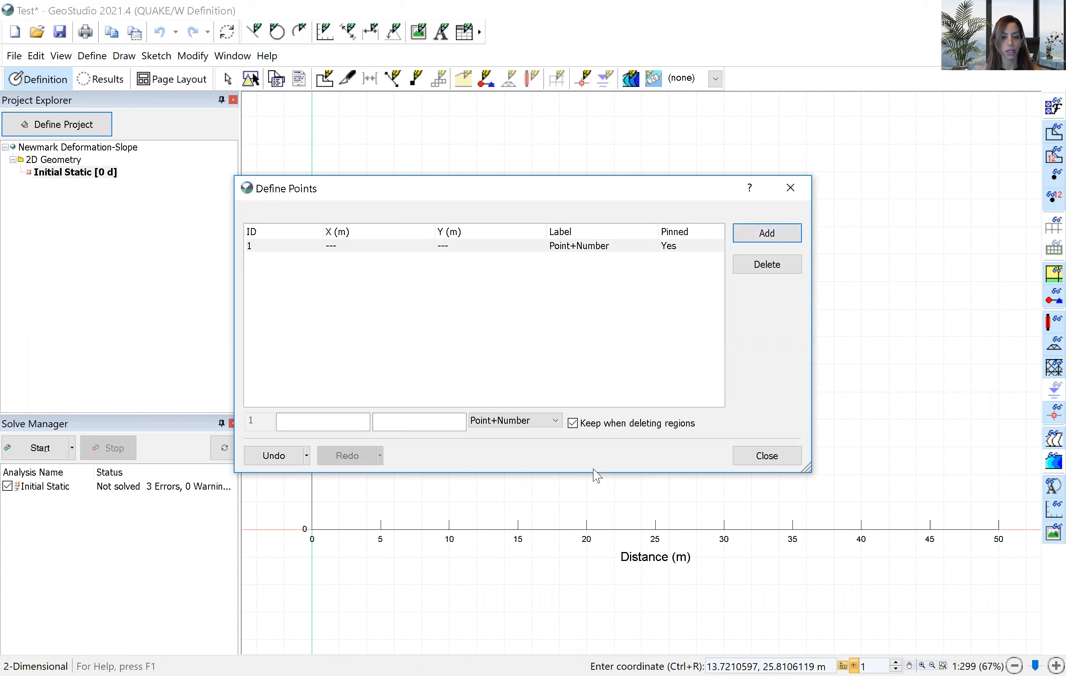
{"action": "left_click", "coordinate": [339, 424]}
{"action": "type", "text": "20"}
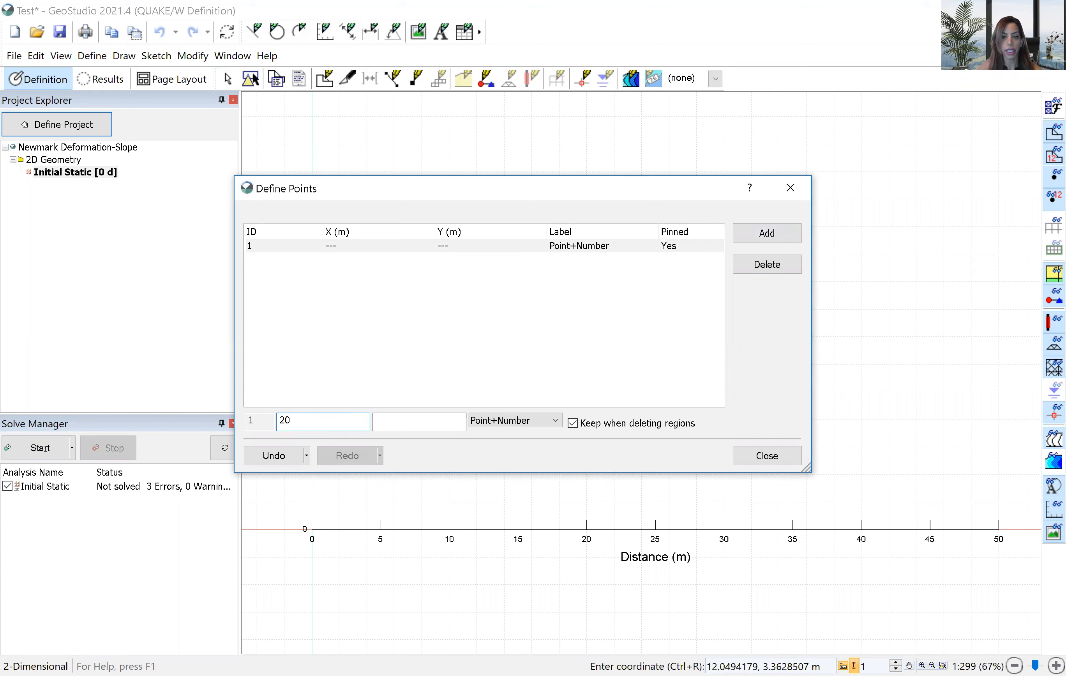
{"action": "left_click", "coordinate": [440, 428]}
{"action": "type", "text": "0"}
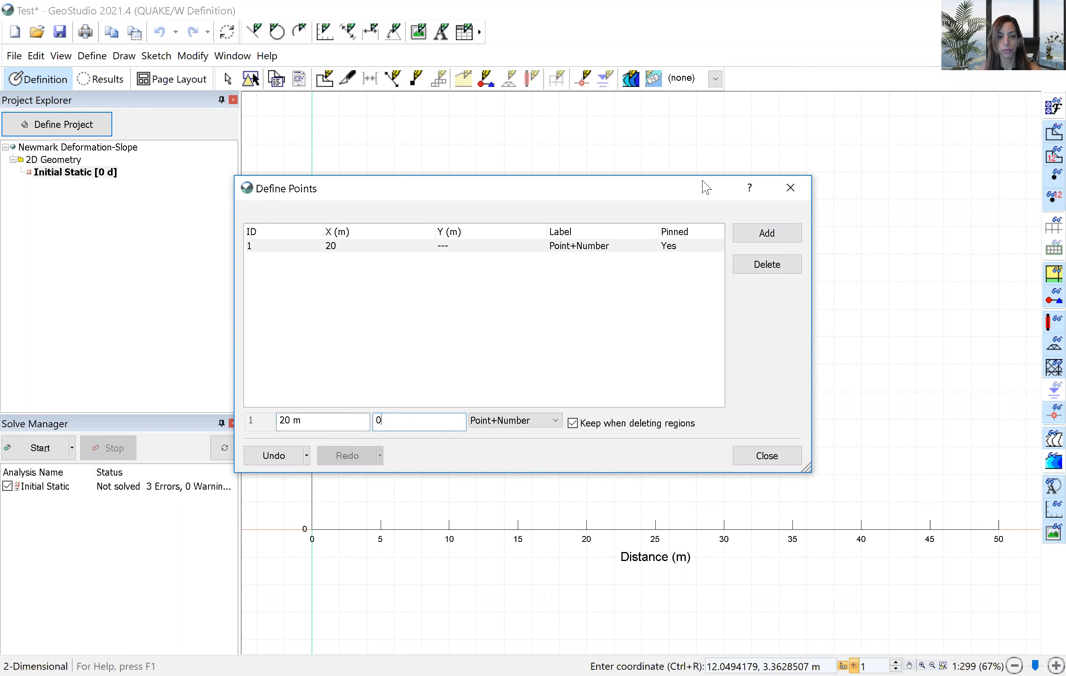
Add a second geometry point at X 45 m, Y 0 m.
{"action": "left_click", "coordinate": [776, 240]}
{"action": "left_click", "coordinate": [330, 421]}
{"action": "type", "text": "45"}
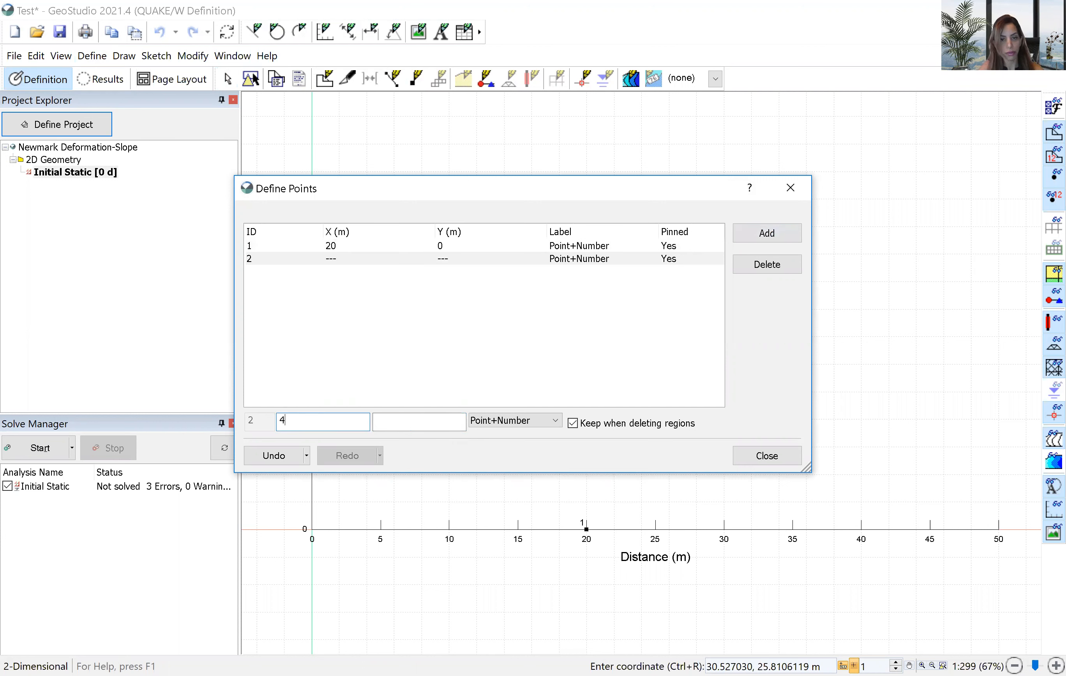
{"action": "left_click", "coordinate": [390, 419]}
{"action": "type", "text": "0"}
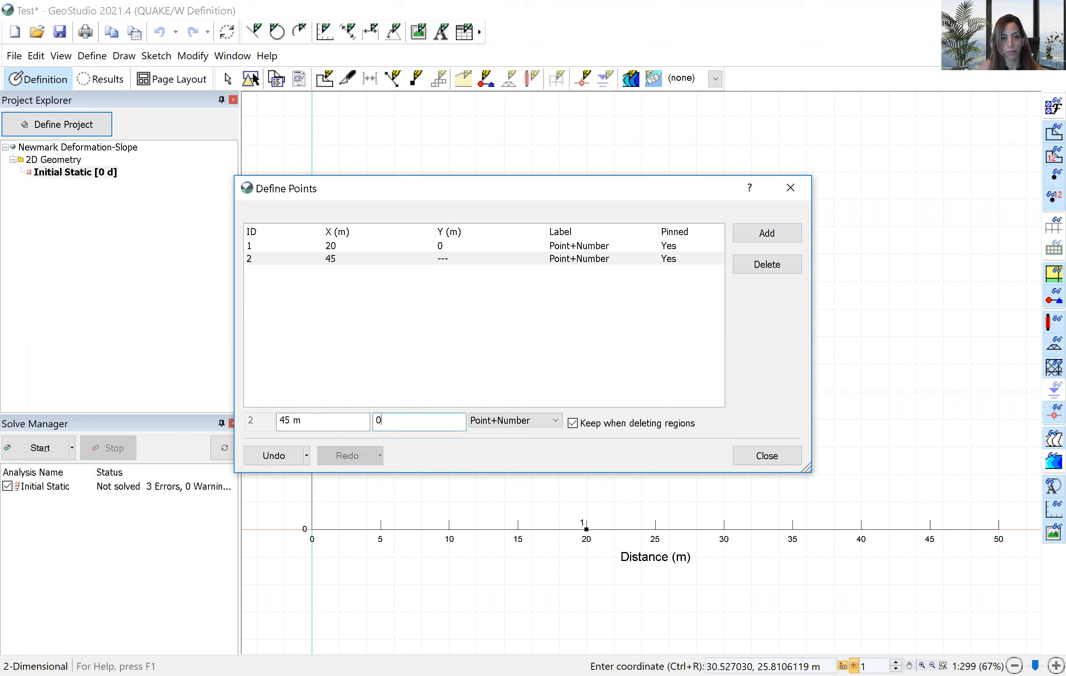
{"action": "key", "text": "Return"}
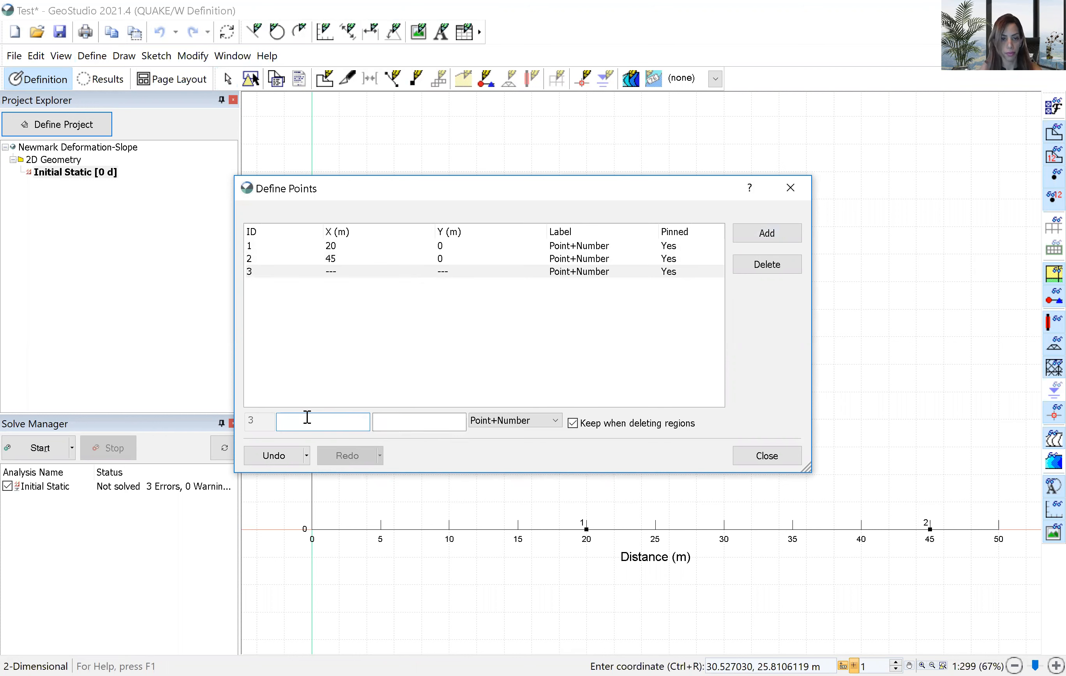
Define the third geometry point at X 45 m, Y 10 m and add the next point entry.
{"action": "type", "text": "45"}
{"action": "left_click", "coordinate": [403, 420]}
{"action": "type", "text": "10"}
{"action": "left_click", "coordinate": [760, 242]}
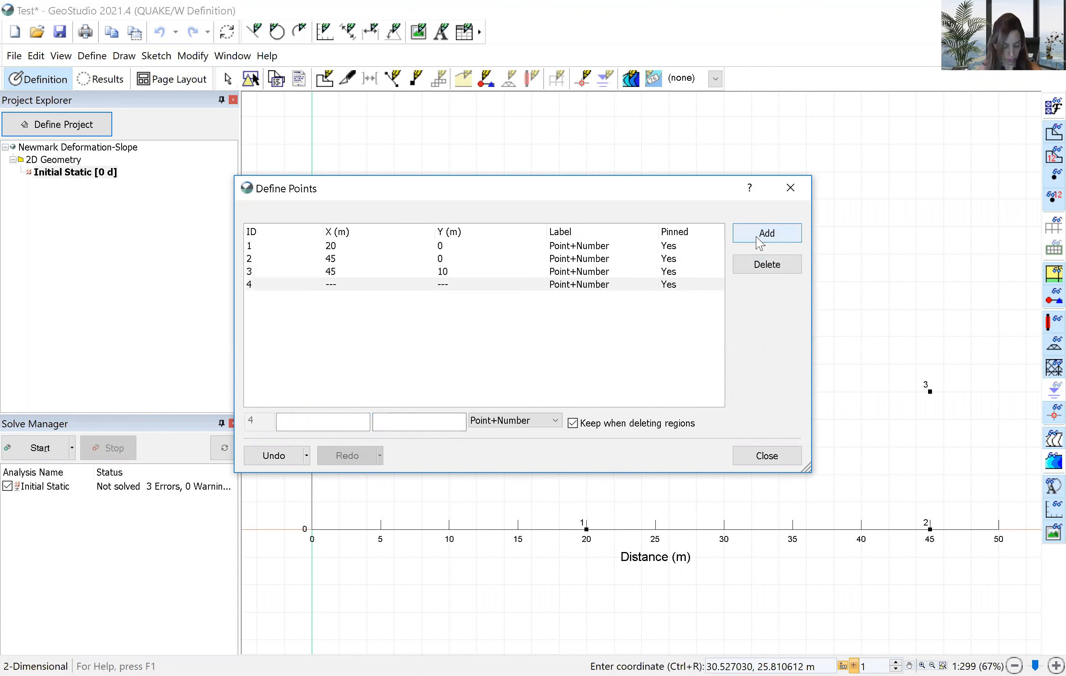
Define the fourth geometry point at X 30 m, Y 10 m and add the next point entry.
{"action": "left_click", "coordinate": [340, 426]}
{"action": "type", "text": "30"}
{"action": "left_click", "coordinate": [395, 424]}
{"action": "type", "text": "10"}
{"action": "left_click", "coordinate": [769, 238]}
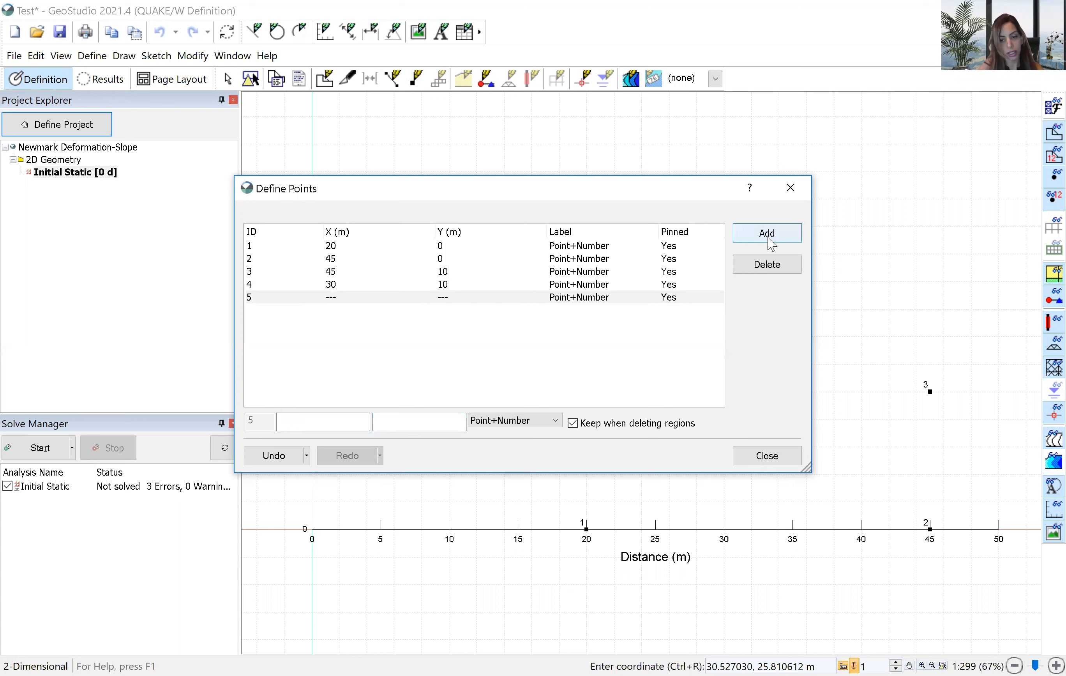
Define the fifth geometry point at X 20 m, Y 20 m and add another entry.
{"action": "left_click", "coordinate": [330, 427]}
{"action": "type", "text": "20"}
{"action": "left_click", "coordinate": [440, 423]}
{"action": "type", "text": "20"}
{"action": "key", "text": "Return"}
Define the sixth geometry point at X 0 m, Y 20 m and add a seventh entry.
{"action": "left_click", "coordinate": [357, 420]}
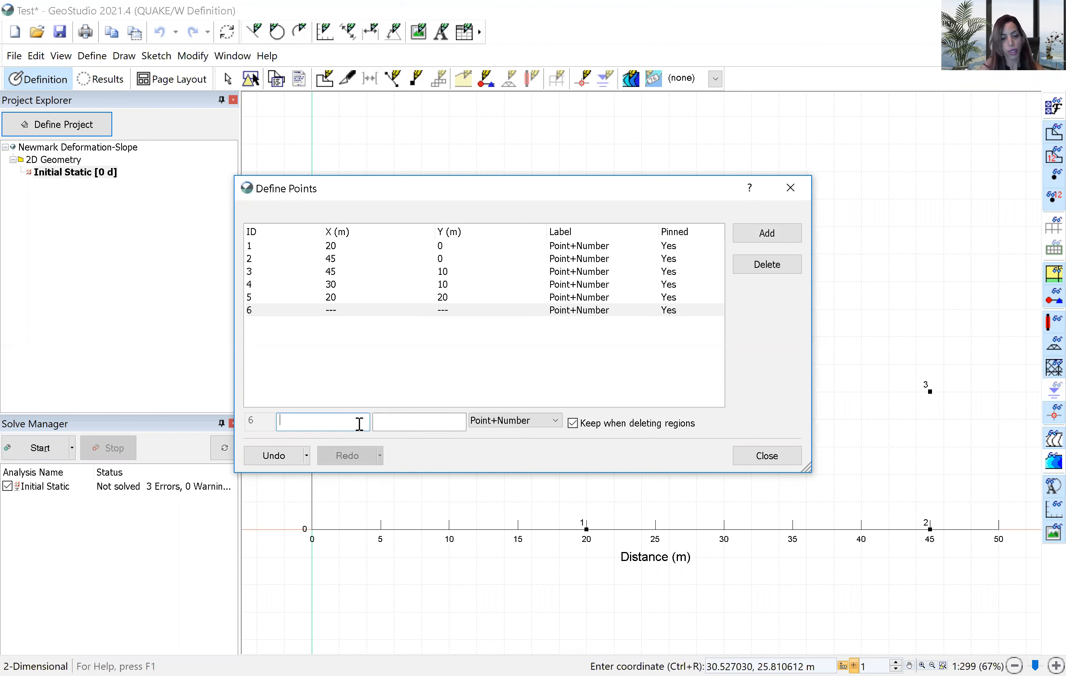
{"action": "type", "text": "0"}
{"action": "left_click", "coordinate": [393, 420]}
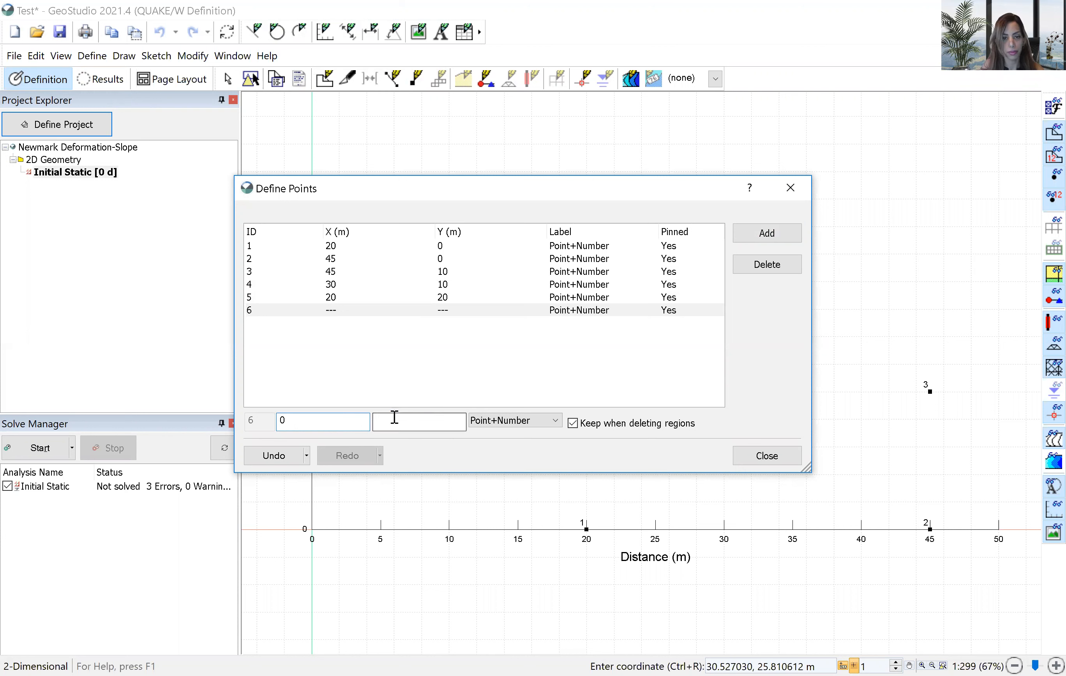
{"action": "type", "text": "29"}
{"action": "key", "text": "BackSpace"}
{"action": "type", "text": "0"}
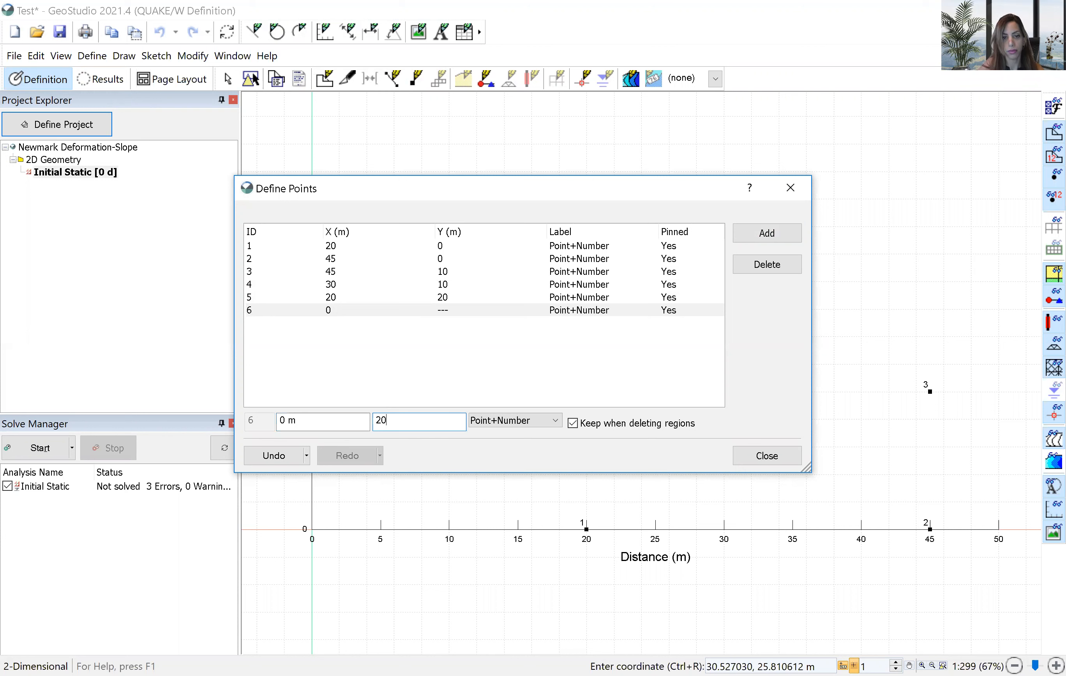
{"action": "left_click", "coordinate": [767, 232]}
Define the seventh geometry point at the origin, X 0 m, Y 0 m, and finish defining points.
{"action": "left_click", "coordinate": [362, 420]}
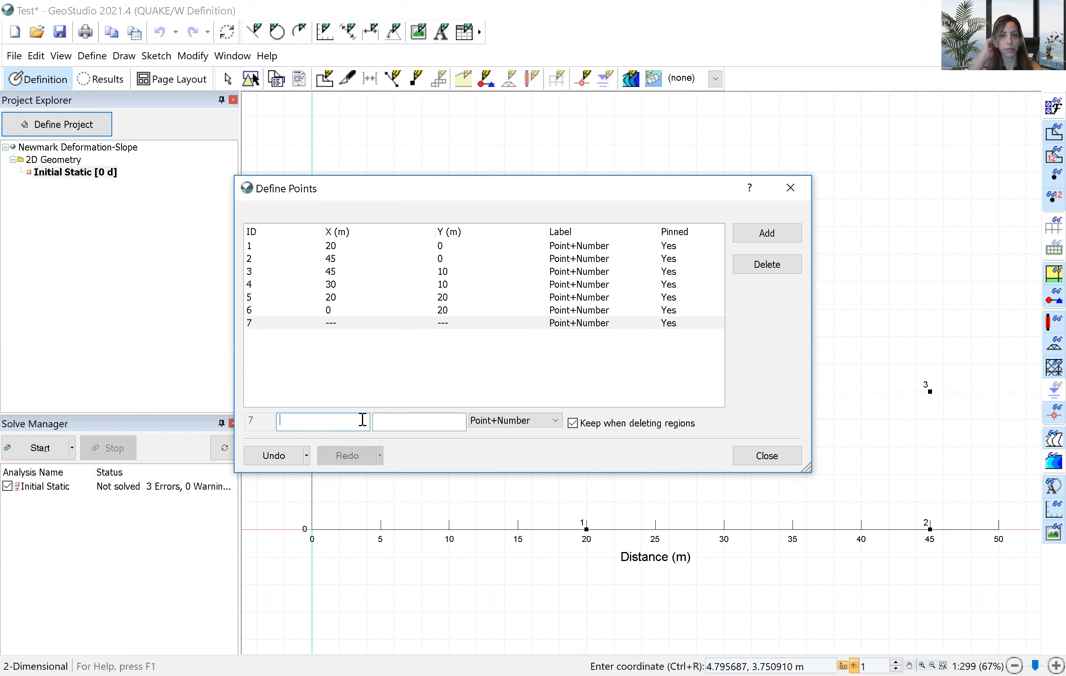
{"action": "type", "text": "0"}
{"action": "key", "text": "Tab"}
{"action": "type", "text": "0"}
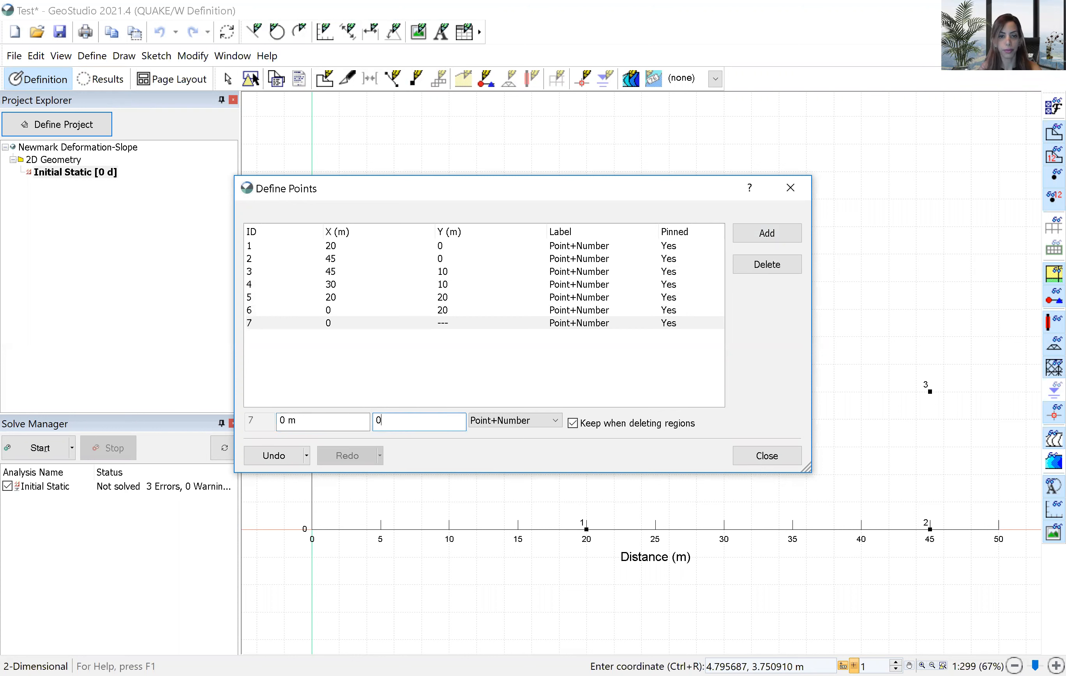
{"action": "left_click", "coordinate": [767, 455]}
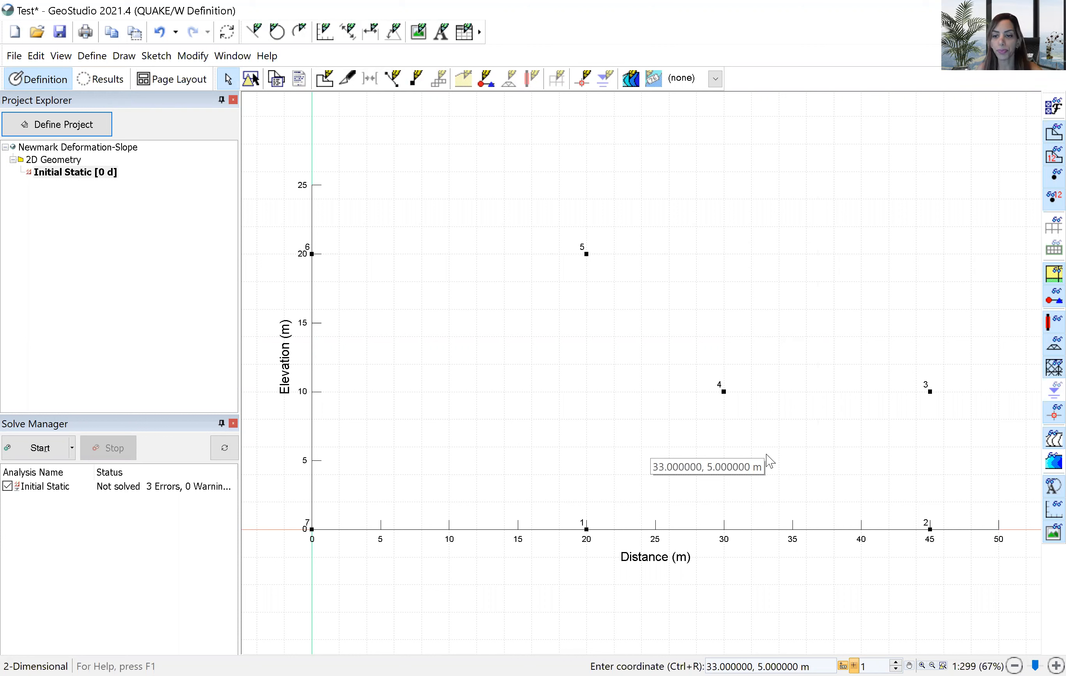
Sketch the closed slope outline with lines through points 7, 6, 5, 4, 3, 2, 1 and back to 7.
{"action": "left_click", "coordinate": [155, 55]}
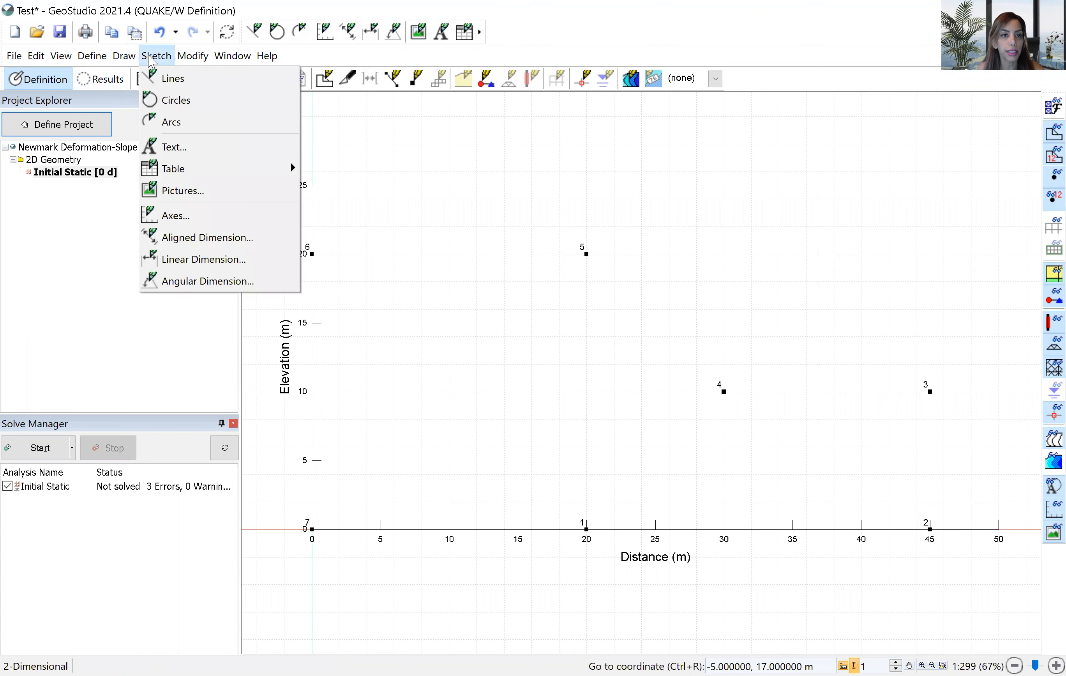
{"action": "left_click", "coordinate": [192, 86]}
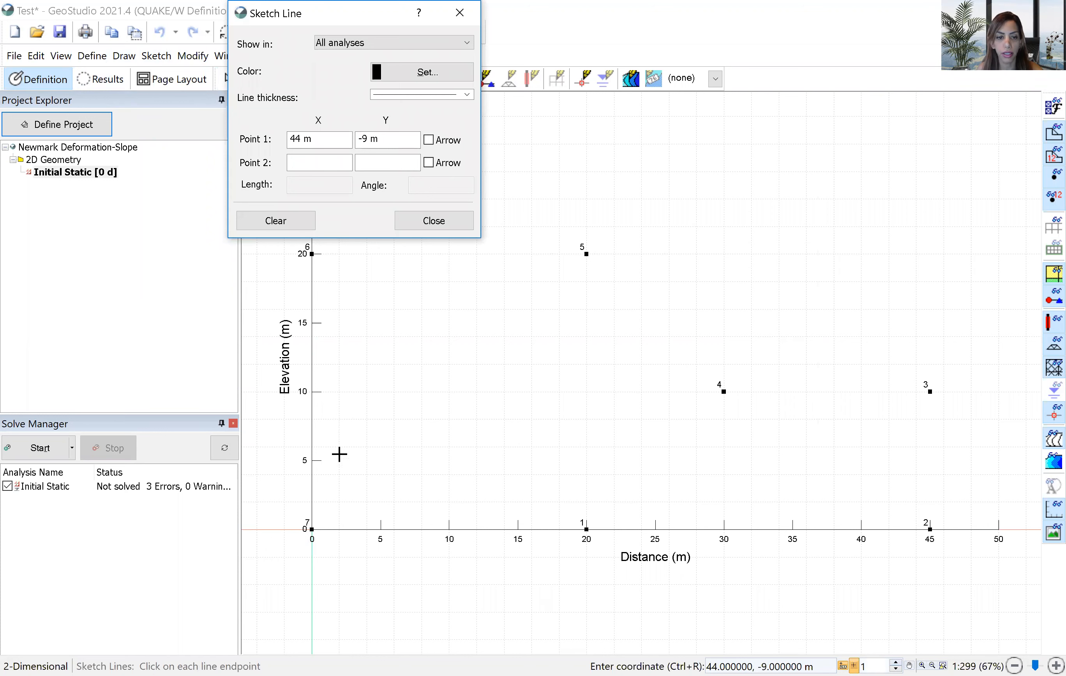
{"action": "left_click", "coordinate": [311, 529]}
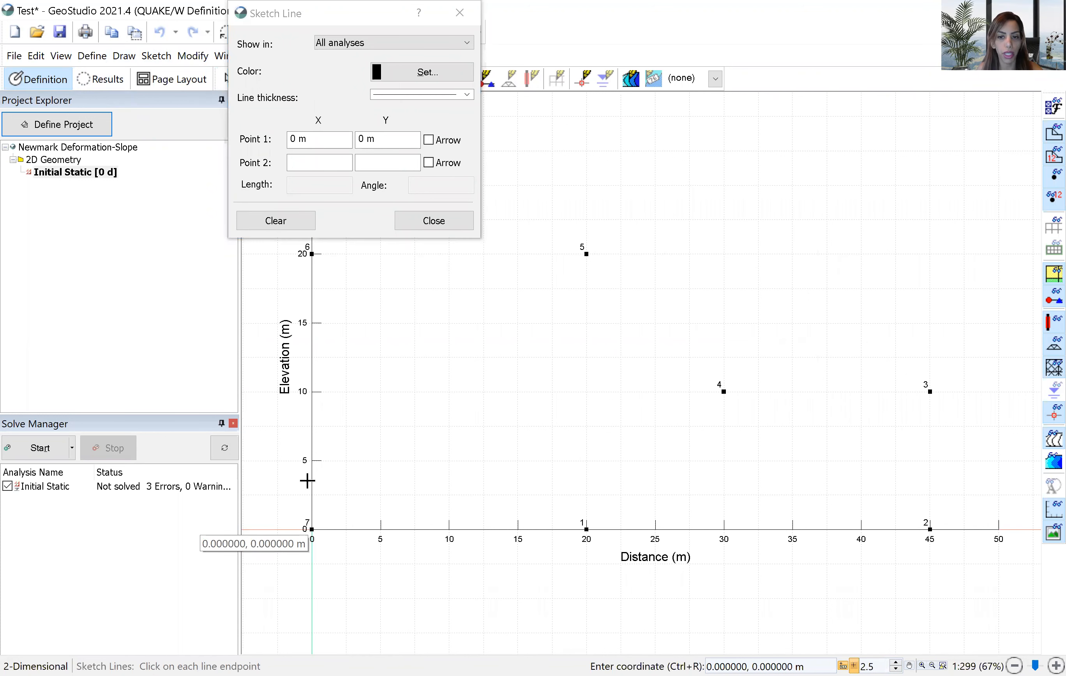
{"action": "left_click", "coordinate": [312, 254]}
{"action": "left_click", "coordinate": [586, 254]}
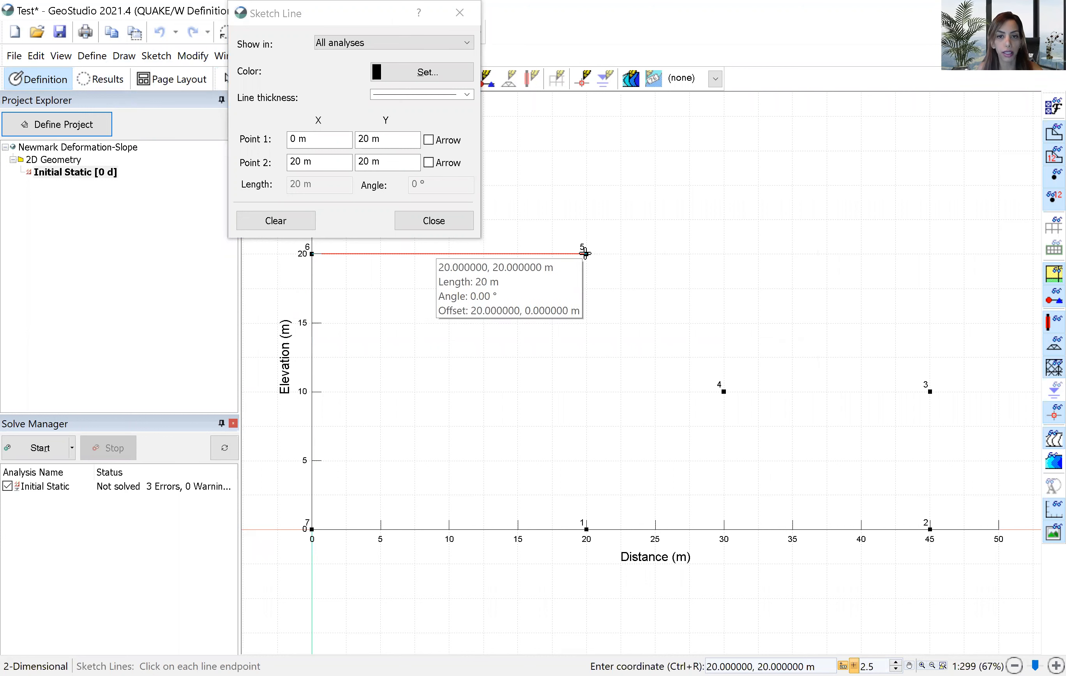
{"action": "left_click", "coordinate": [724, 391]}
{"action": "left_click", "coordinate": [930, 392]}
{"action": "left_click", "coordinate": [930, 529]}
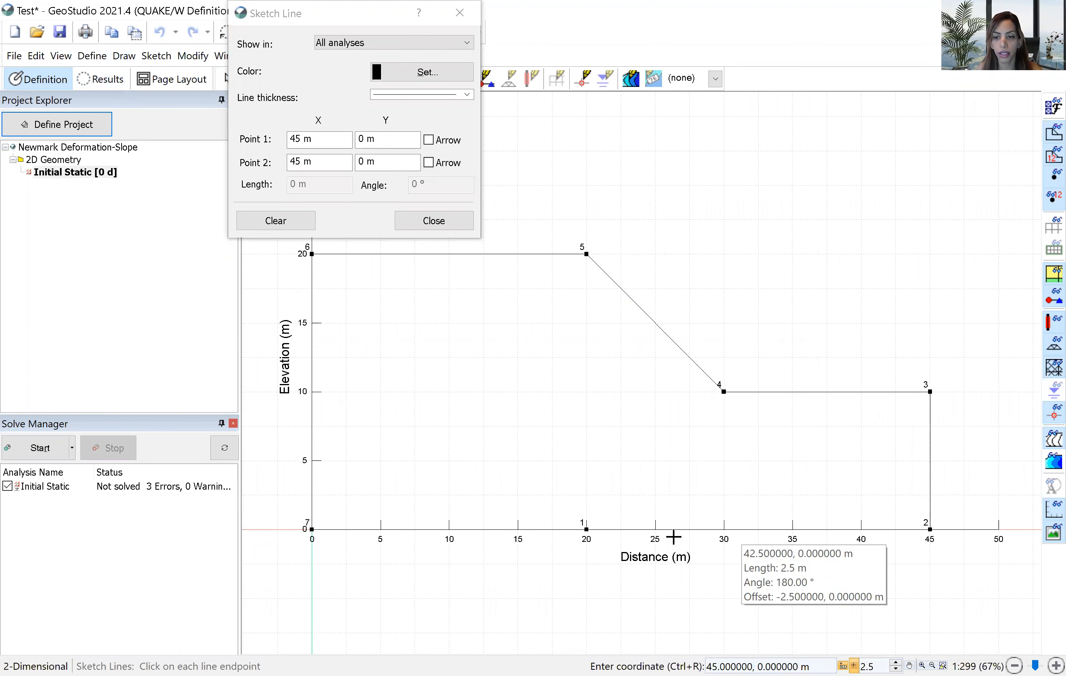
{"action": "left_click", "coordinate": [586, 529]}
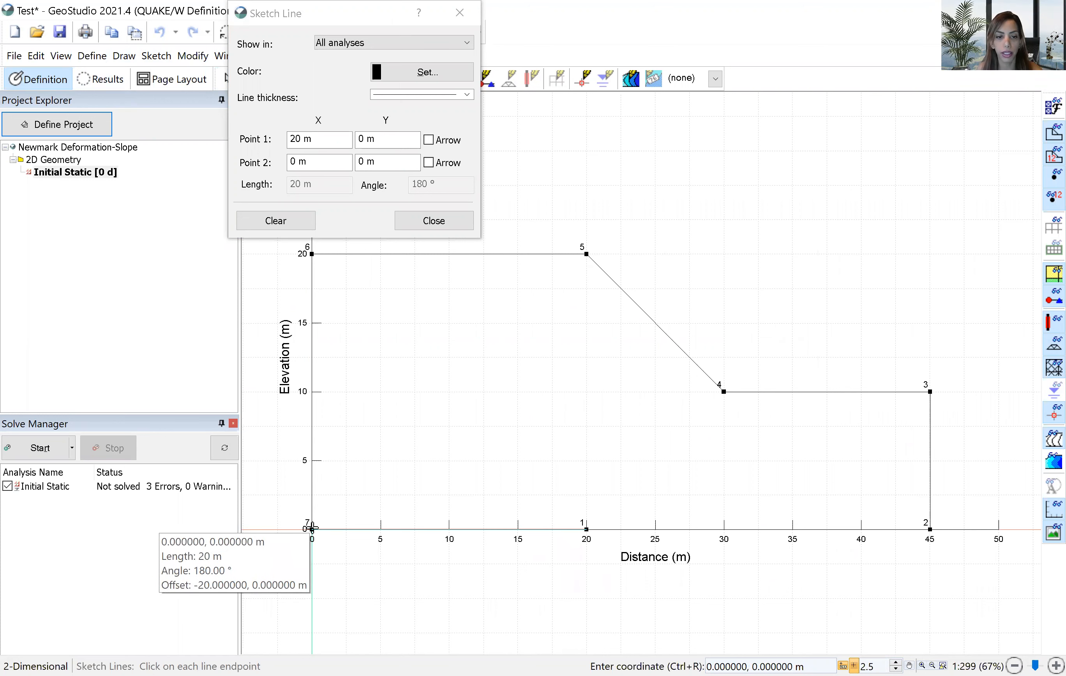
{"action": "left_click", "coordinate": [312, 529]}
{"action": "key", "text": "Escape"}
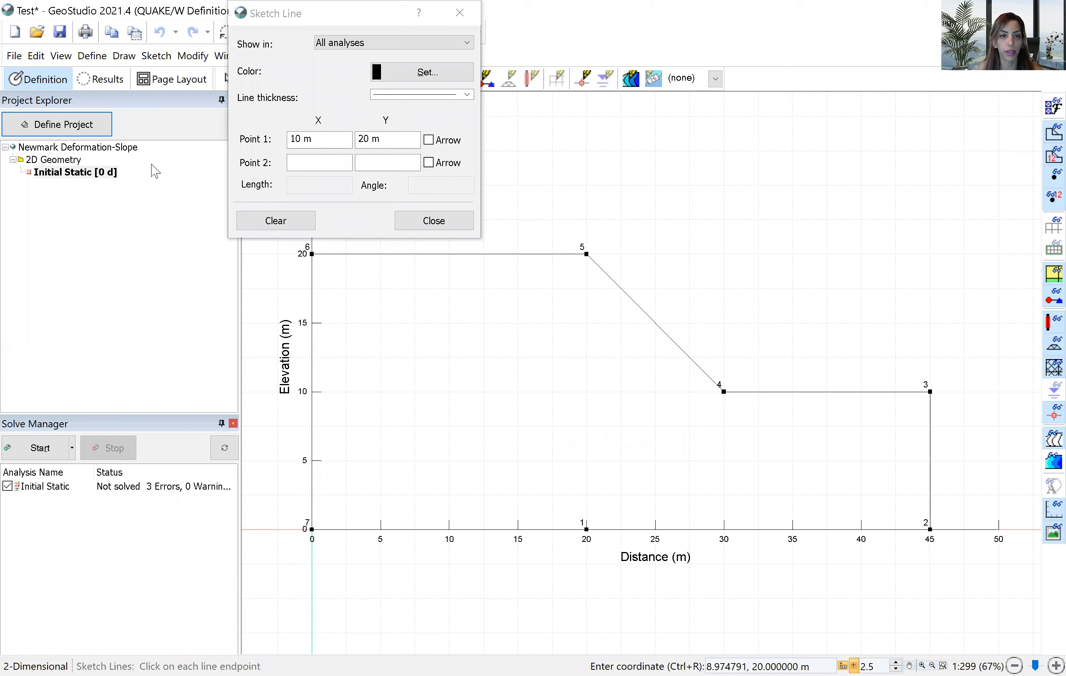
{"action": "left_click", "coordinate": [433, 223]}
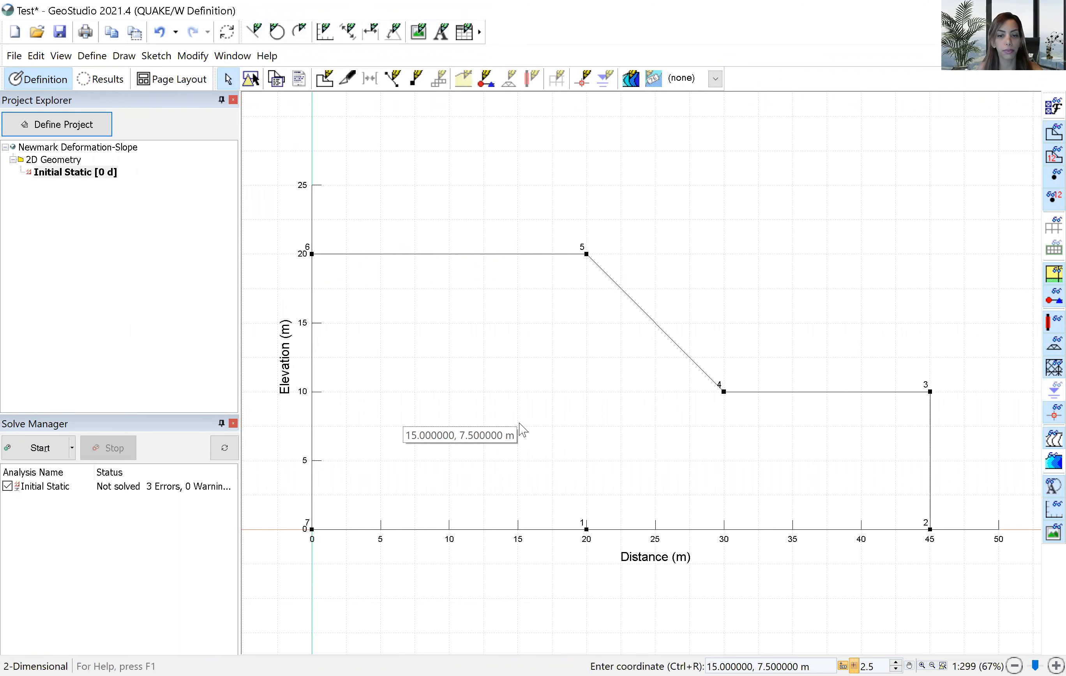
Draw a polygonal domain region for the rectangular block behind the slope crest through points 7, 6, 5 and 1.
{"action": "left_click", "coordinate": [157, 56]}
{"action": "left_click", "coordinate": [124, 55]}
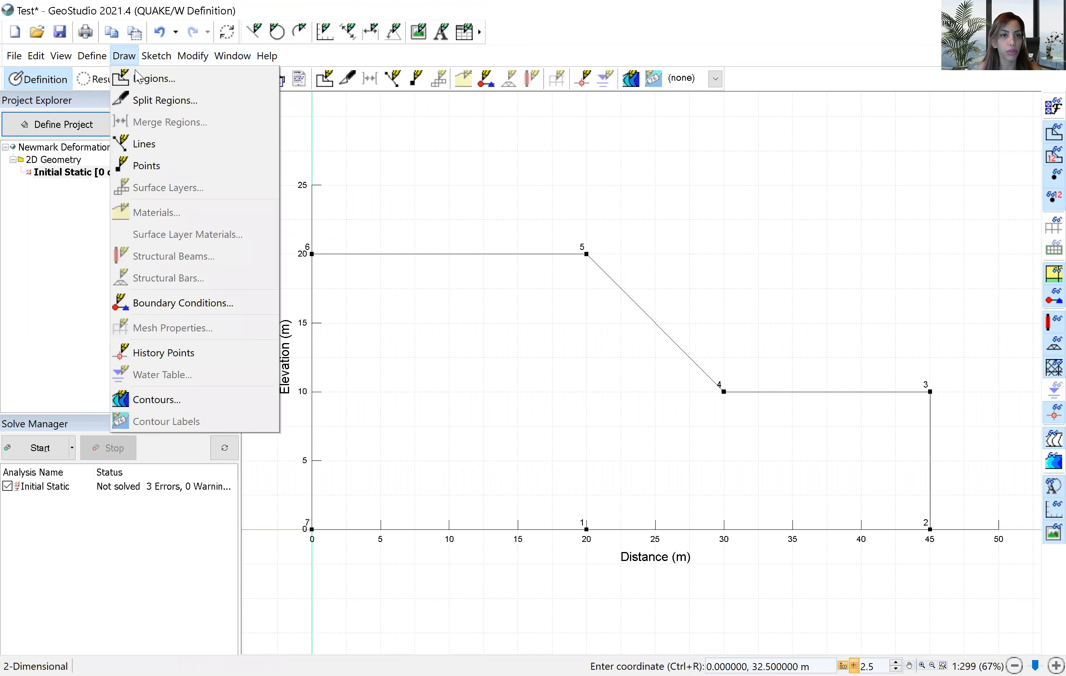
{"action": "left_click", "coordinate": [149, 76]}
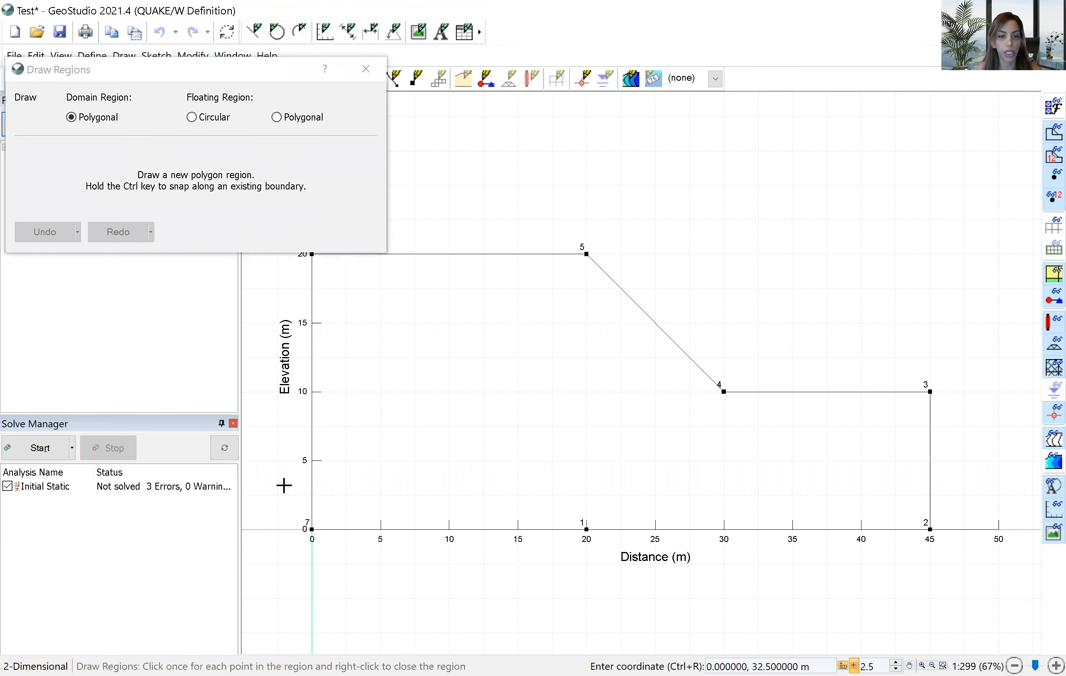
{"action": "left_click", "coordinate": [312, 530]}
{"action": "left_click", "coordinate": [313, 255]}
{"action": "left_click", "coordinate": [313, 255]}
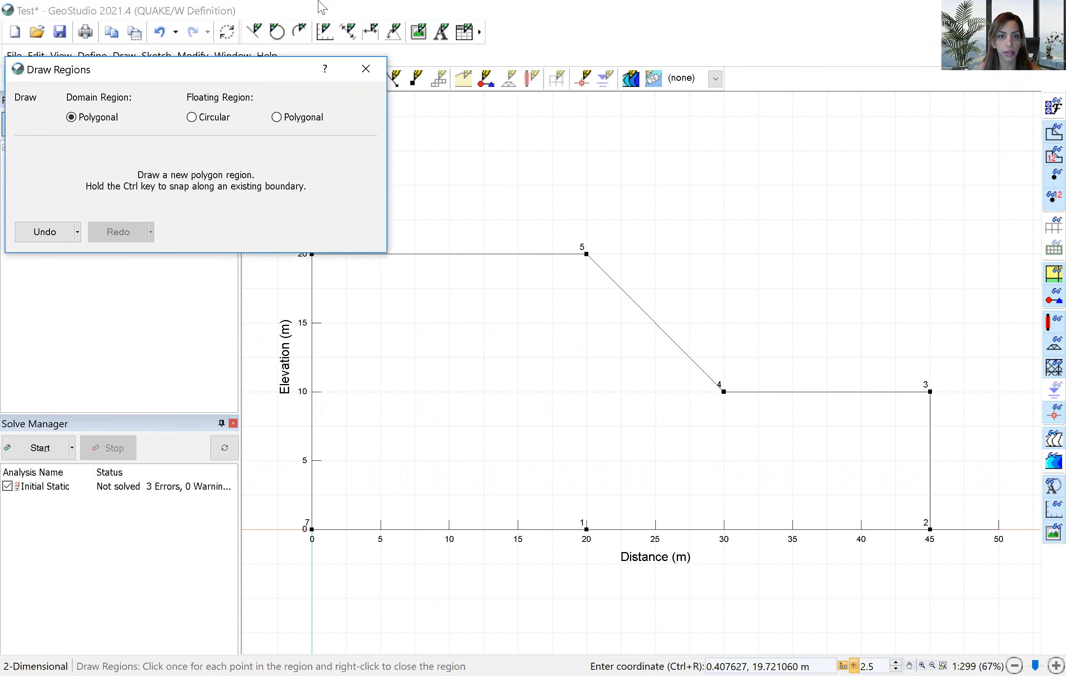
{"action": "left_click_drag", "start_coordinate": [287, 71], "coordinate": [1048, 52]}
{"action": "left_click", "coordinate": [312, 250]}
{"action": "left_click", "coordinate": [583, 256]}
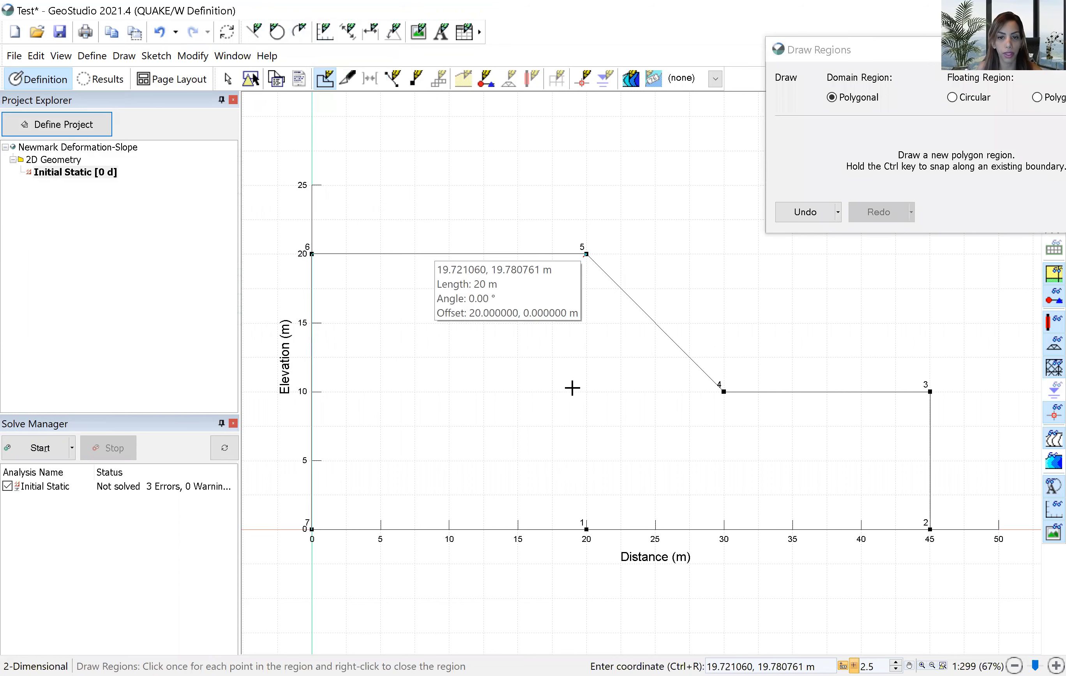
{"action": "left_click", "coordinate": [586, 529]}
{"action": "left_click", "coordinate": [312, 530]}
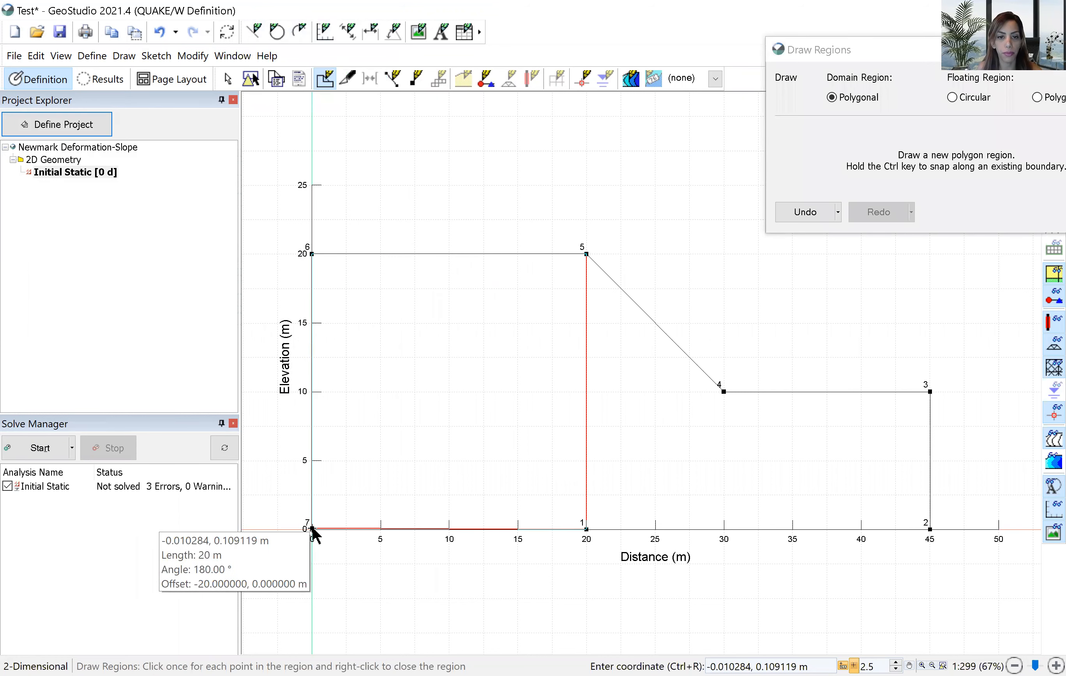
{"action": "right_click", "coordinate": [677, 265]}
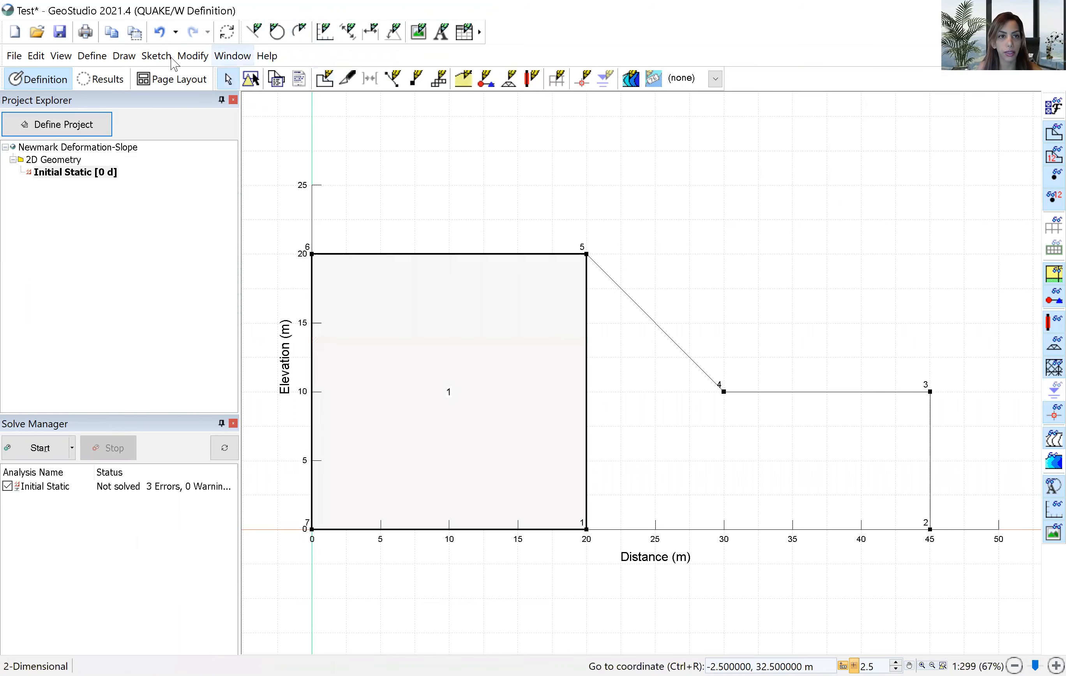
Draw a second polygonal domain region covering the slope and toe through points 5, 4, 3, 2 and 1.
{"action": "left_click", "coordinate": [156, 55]}
{"action": "mouse_move", "coordinate": [126, 58]}
{"action": "left_click", "coordinate": [165, 79]}
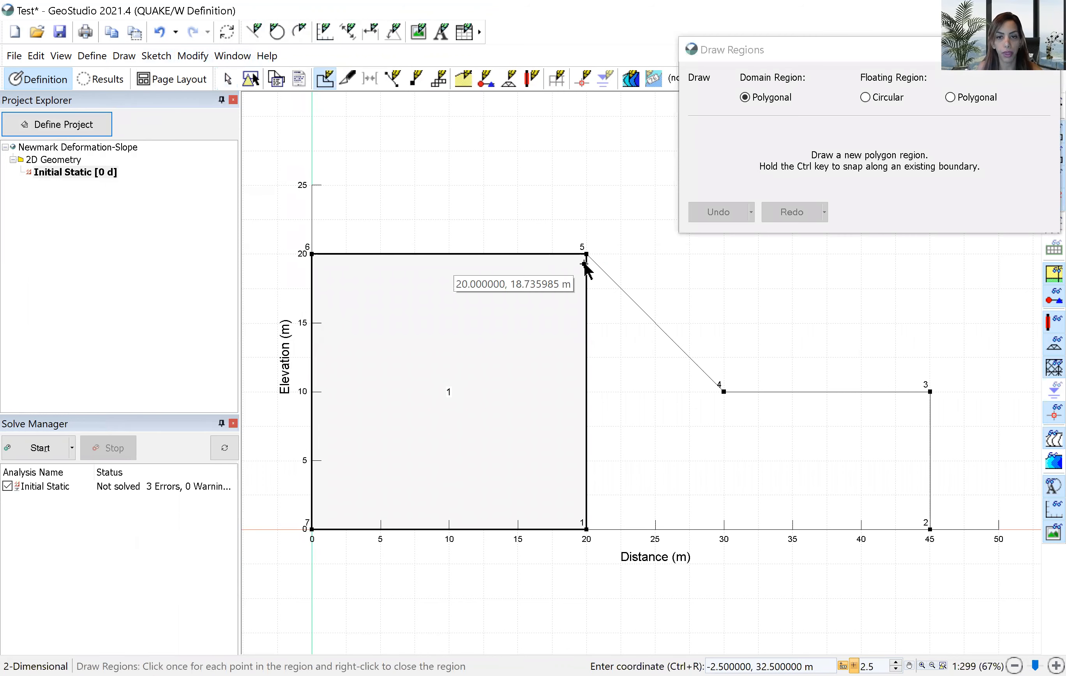
{"action": "left_click", "coordinate": [587, 253]}
{"action": "left_click", "coordinate": [725, 395]}
{"action": "left_click", "coordinate": [931, 391]}
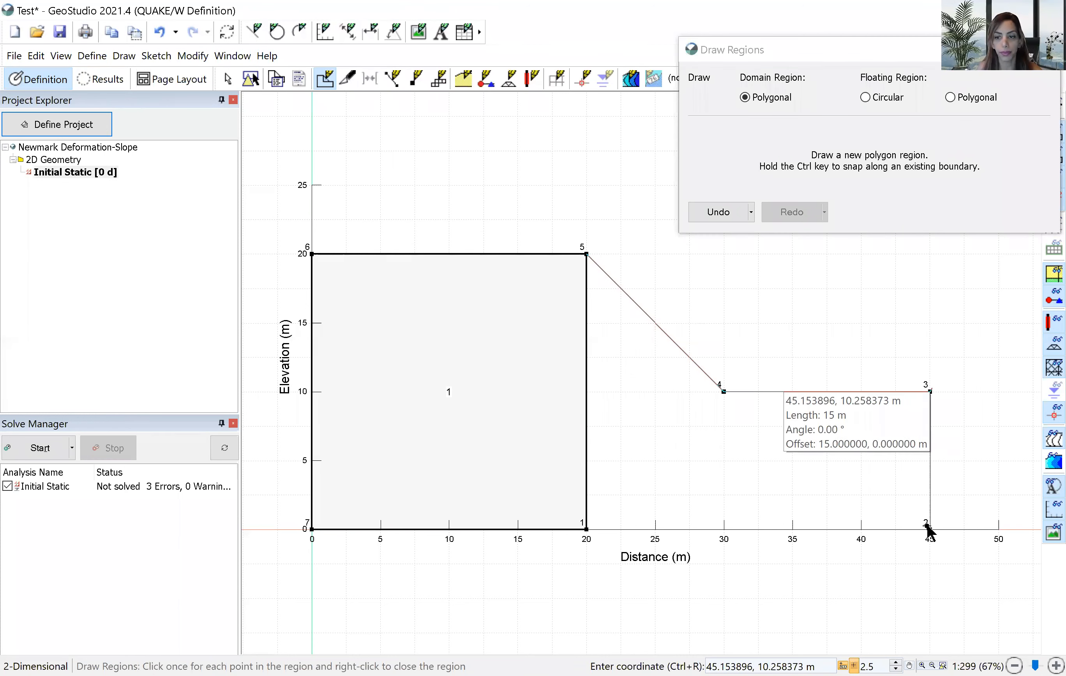
{"action": "left_click", "coordinate": [586, 530]}
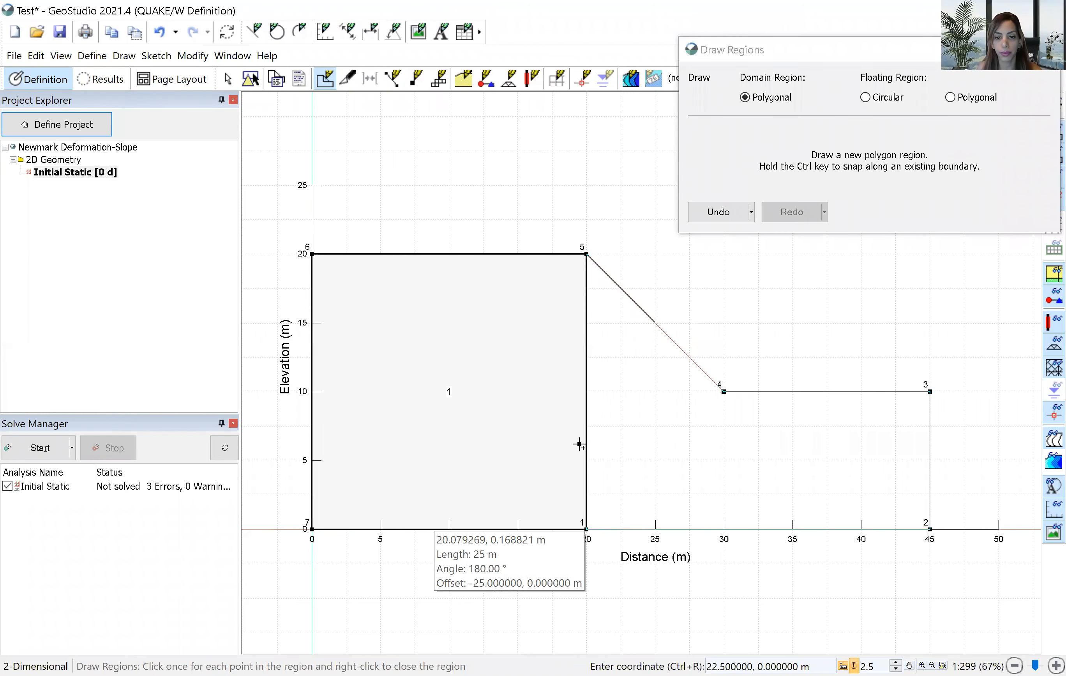
{"action": "left_click", "coordinate": [585, 253]}
{"action": "right_click", "coordinate": [885, 296]}
{"action": "key", "text": "Escape"}
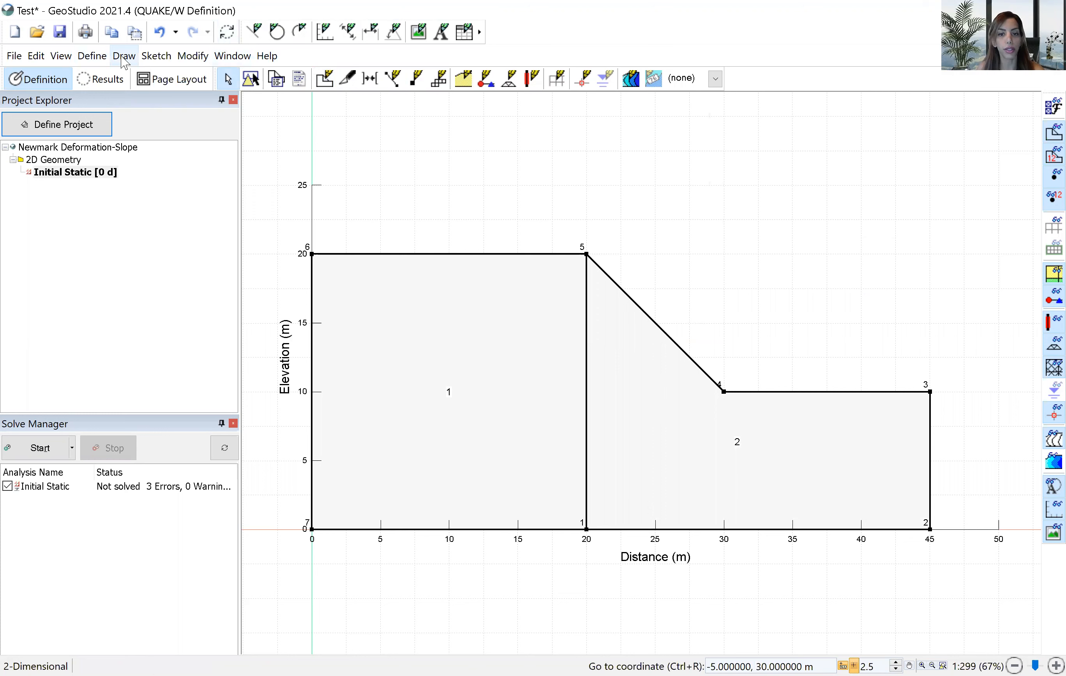
Add a material named Soil and assign it the Linear Elastic material model.
{"action": "left_click", "coordinate": [92, 55]}
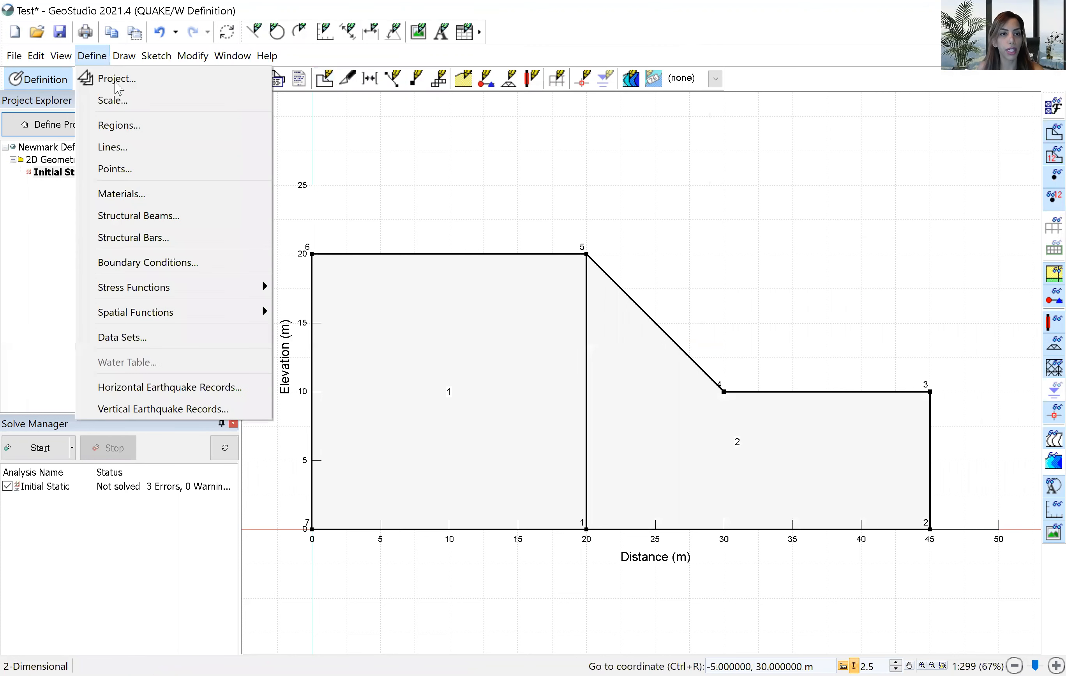
{"action": "left_click", "coordinate": [127, 197]}
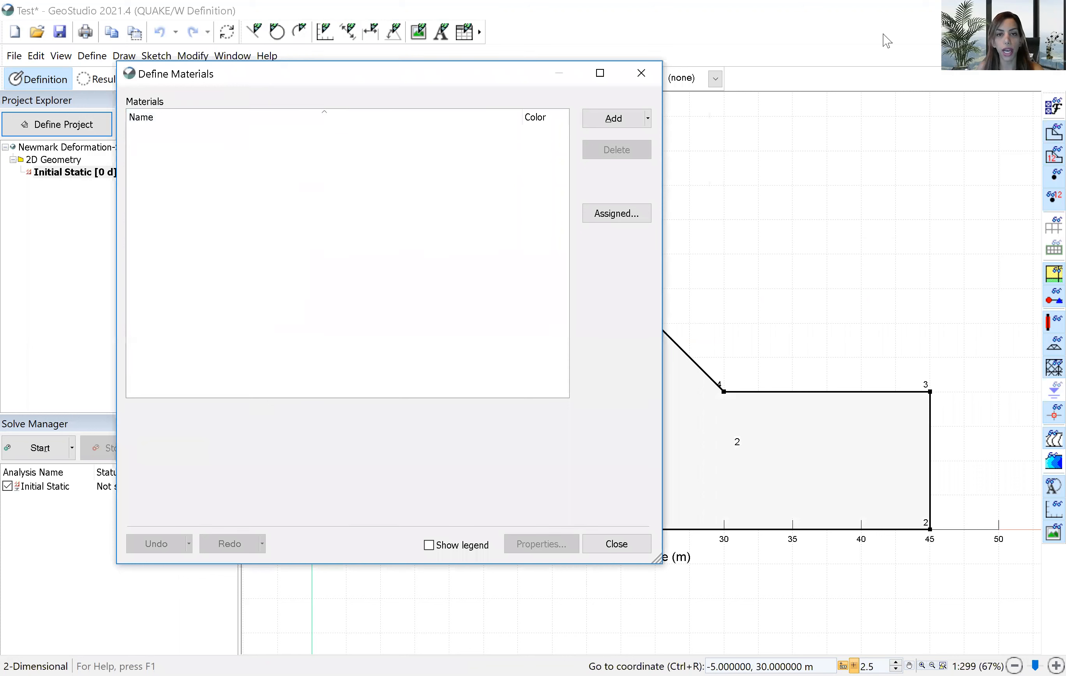
{"action": "left_click", "coordinate": [614, 118]}
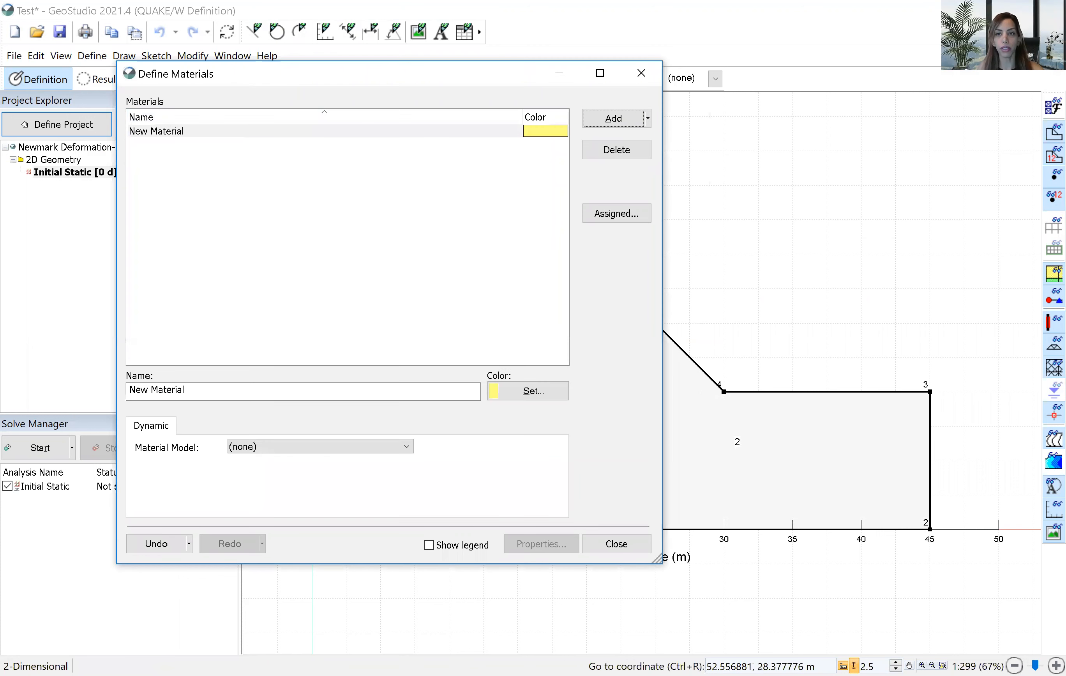
{"action": "left_click_drag", "start_coordinate": [189, 390], "coordinate": [112, 396]}
{"action": "type", "text": "Soil"}
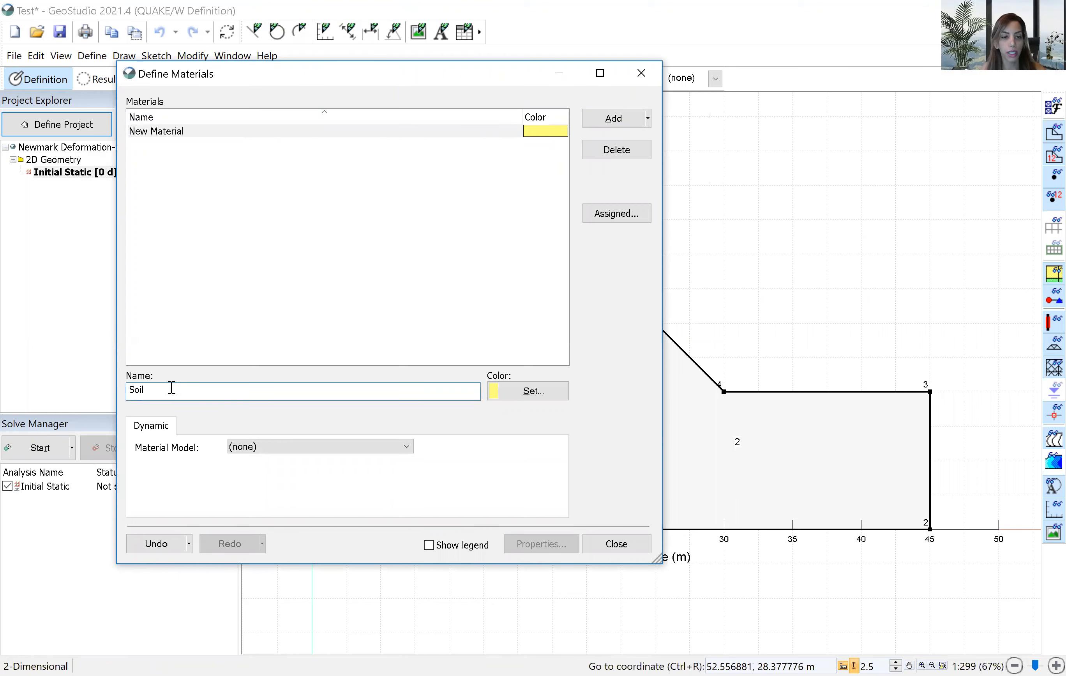
{"action": "left_click", "coordinate": [265, 449]}
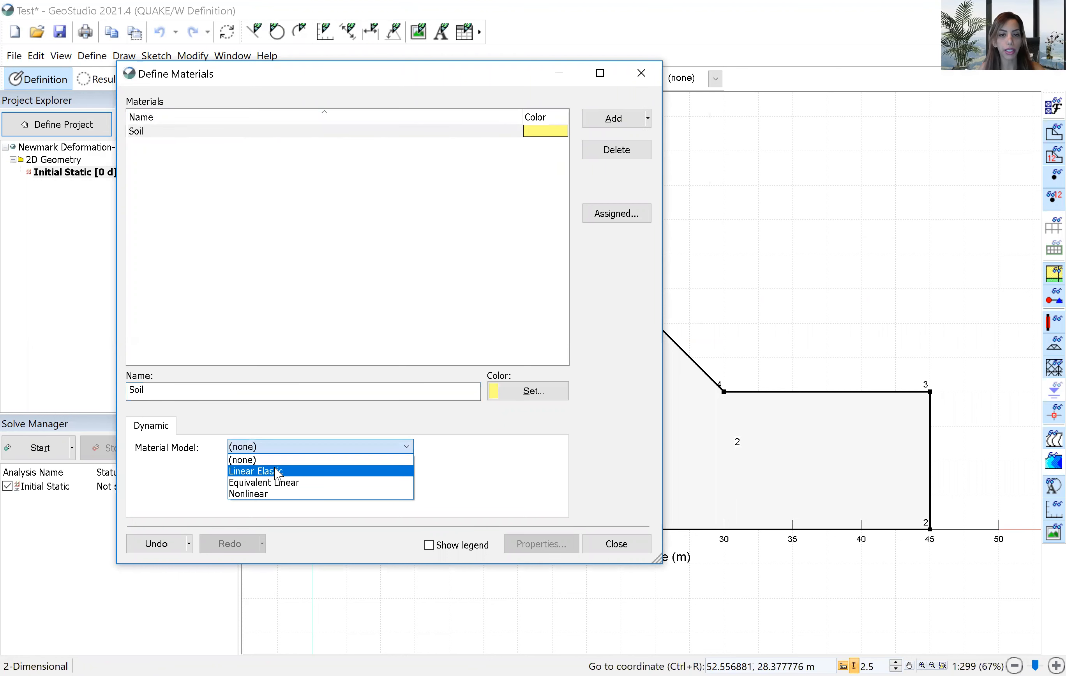
{"action": "left_click", "coordinate": [279, 471]}
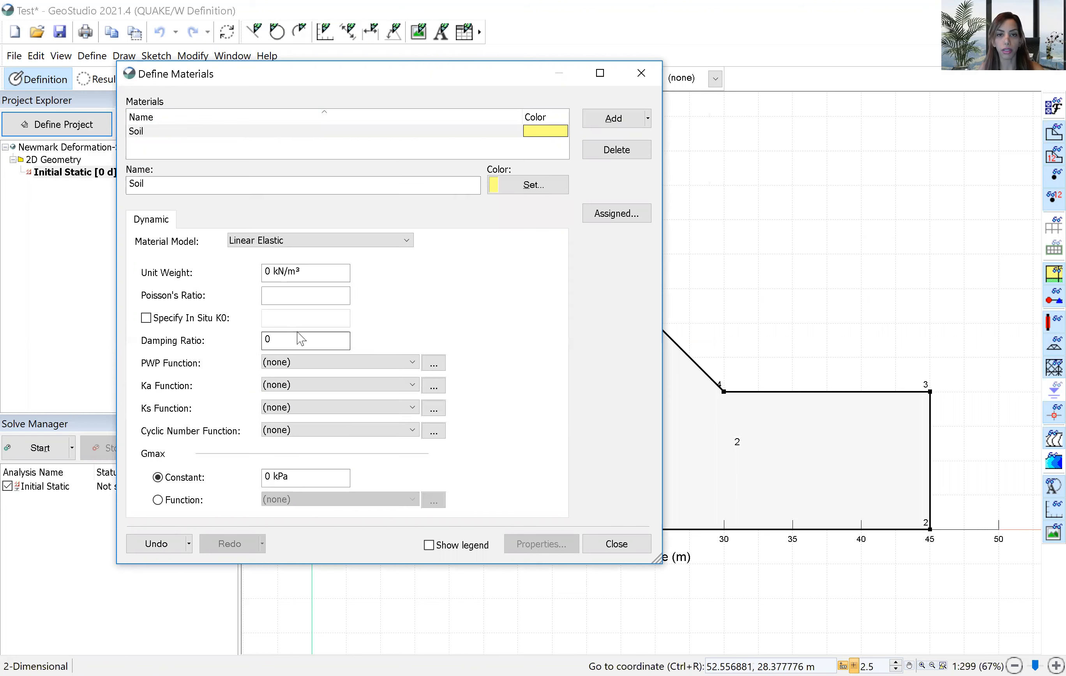
Set the Soil material's unit weight to 18 kN/m³ and its Poisson's ratio to 0.334.
{"action": "left_click", "coordinate": [270, 272]}
{"action": "key", "text": "BackSpace"}
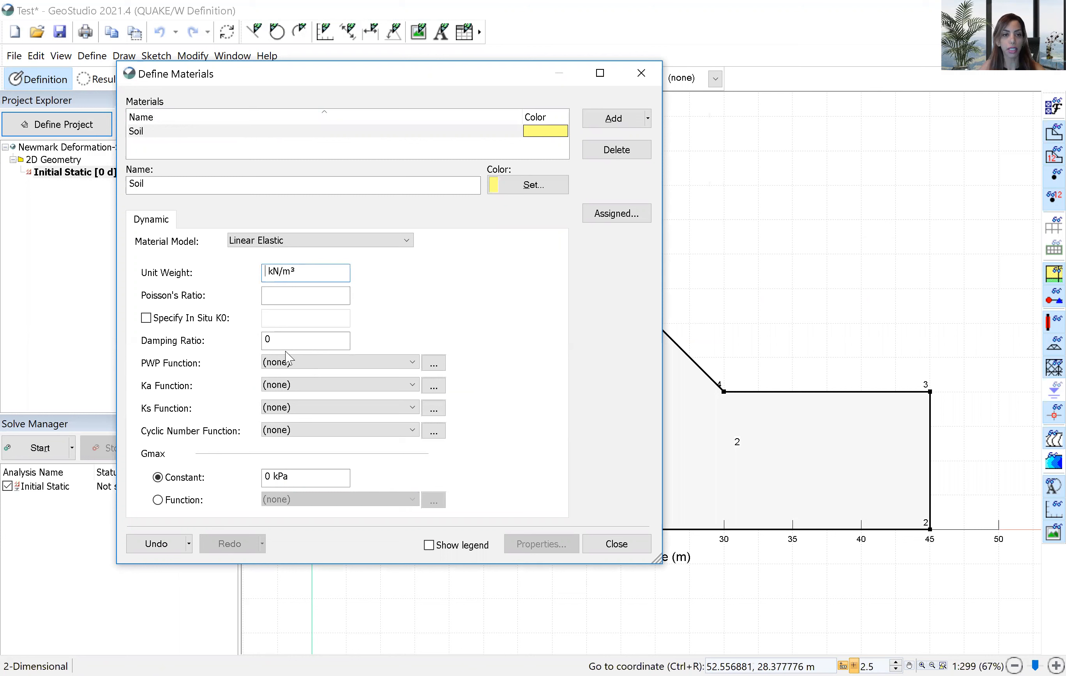
{"action": "type", "text": "18"}
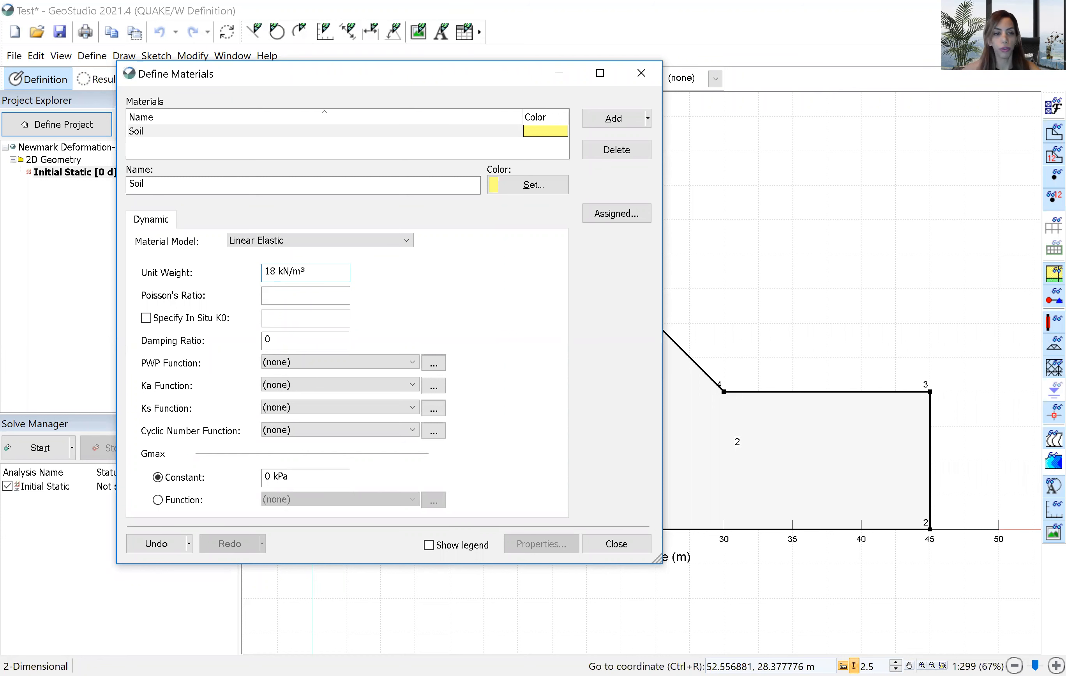
{"action": "left_click", "coordinate": [316, 297]}
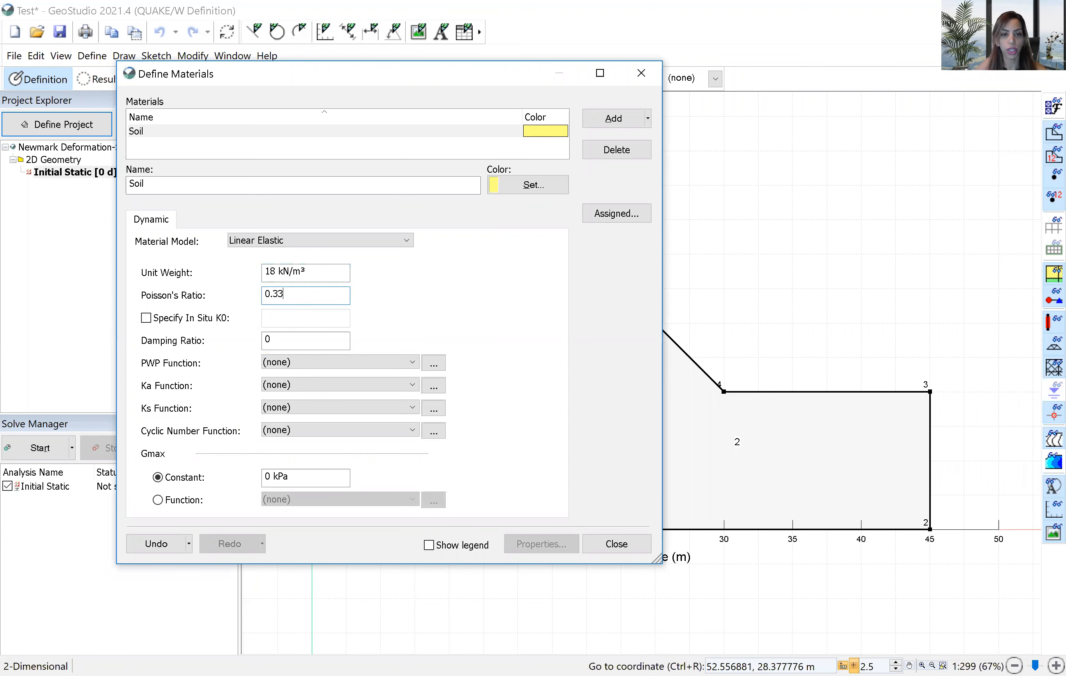
{"action": "left_click", "coordinate": [314, 340]}
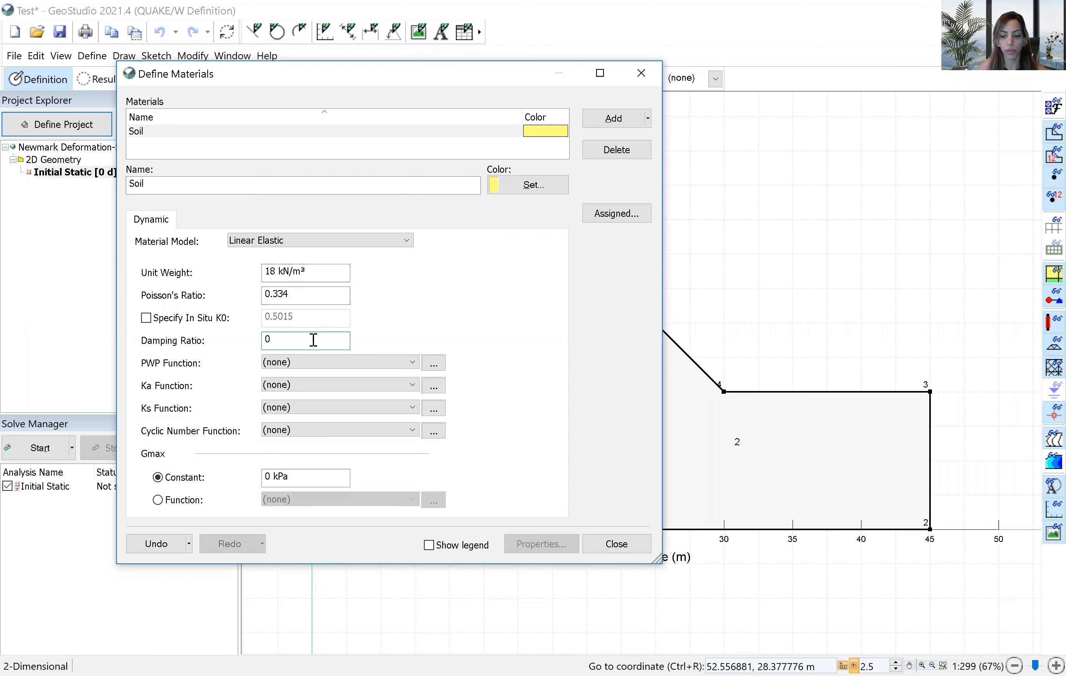
Set the Soil material's damping ratio to 0.1 and its constant Gmax to 20000 kPa.
{"action": "left_click", "coordinate": [271, 477]}
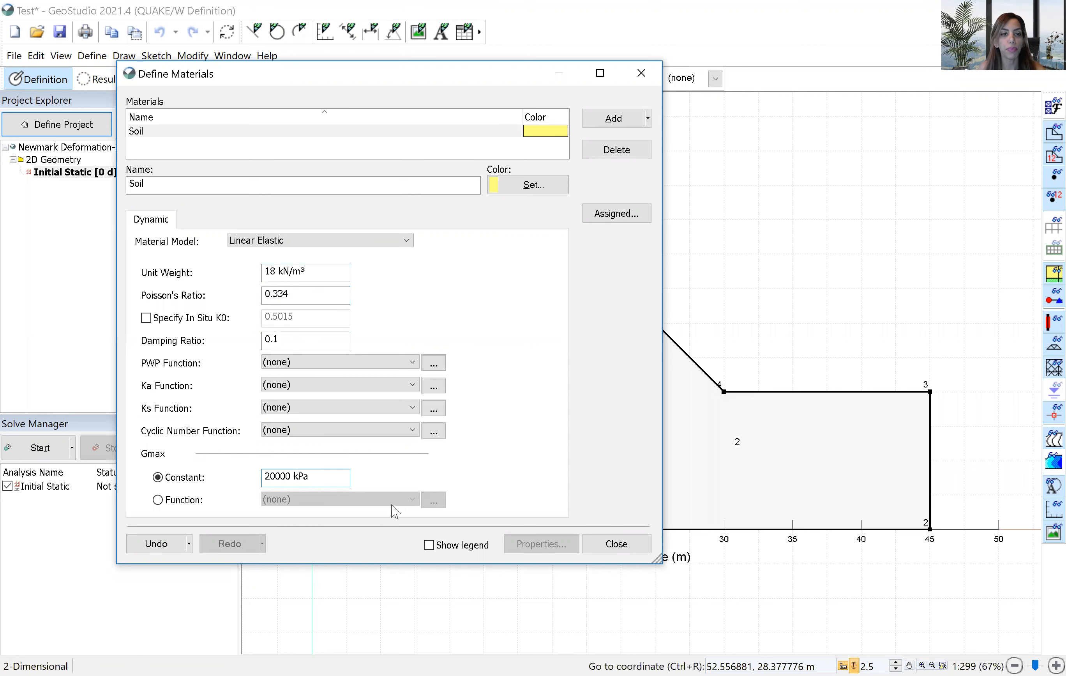
{"action": "left_click", "coordinate": [624, 549]}
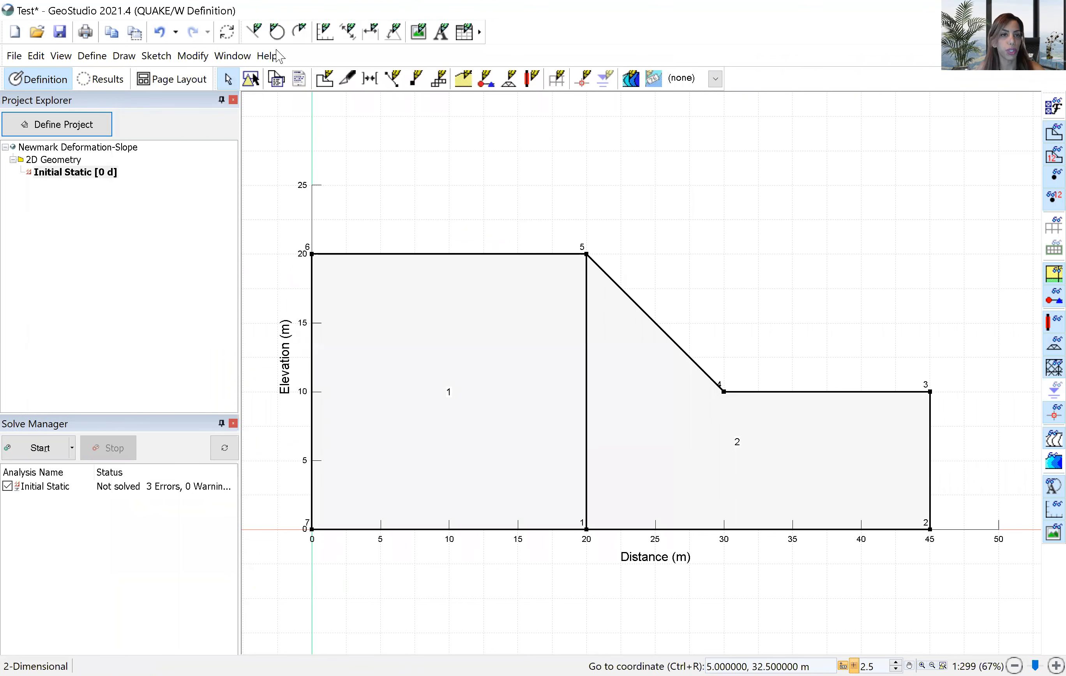
Assign the Soil material to regions 1 and 2 of the slope.
{"action": "left_click", "coordinate": [92, 55]}
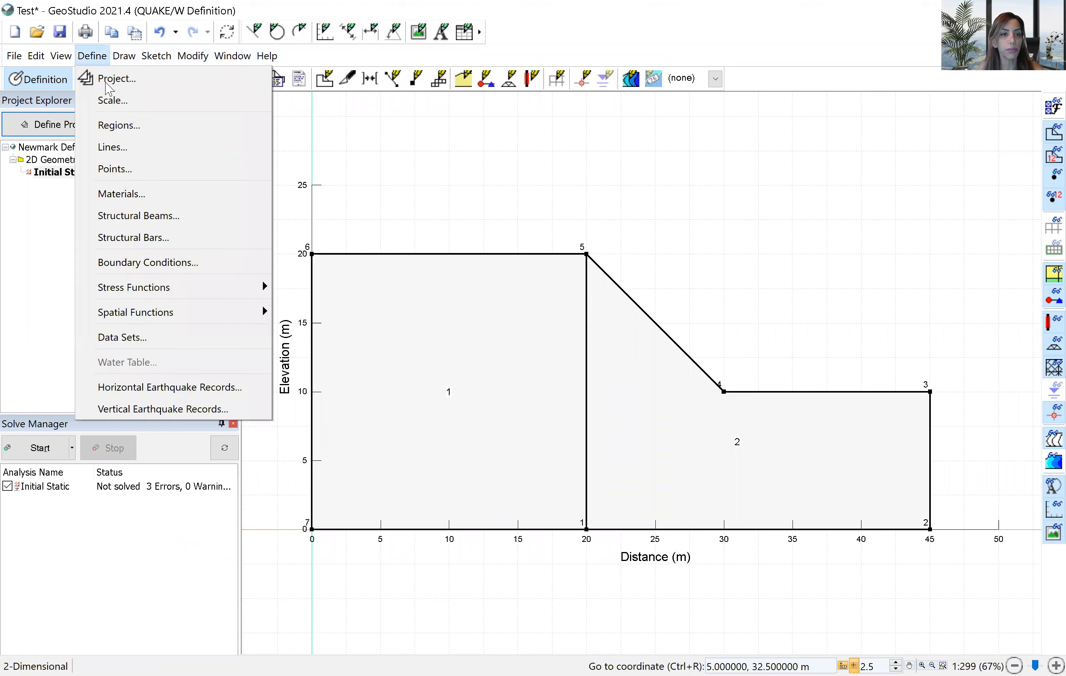
{"action": "mouse_move", "coordinate": [132, 63]}
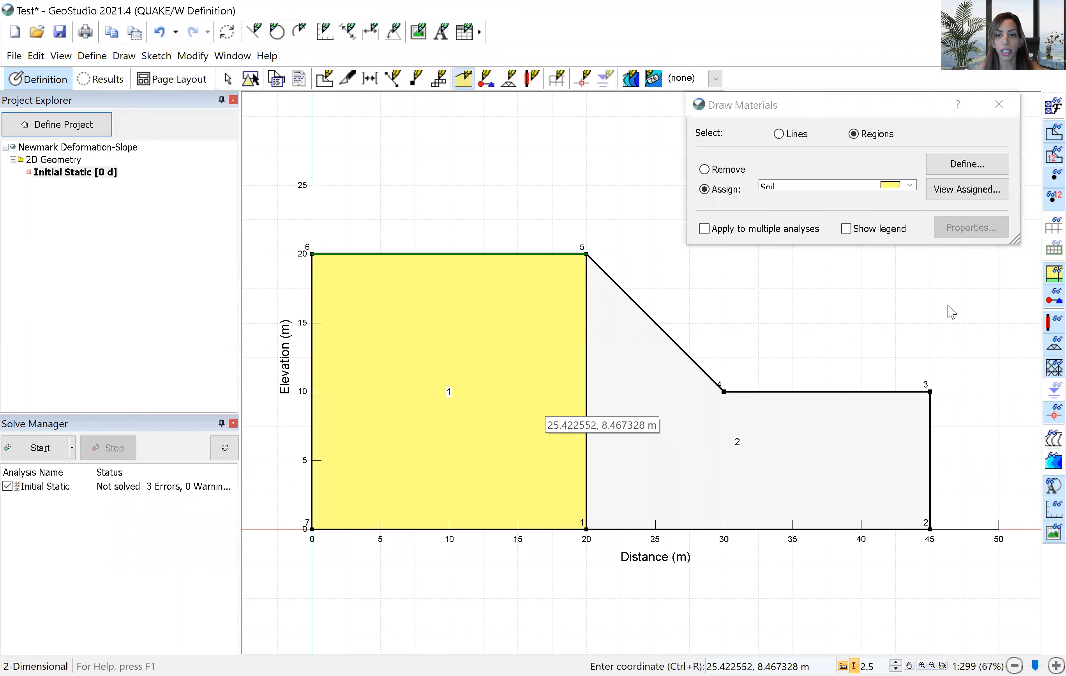
{"action": "left_click", "coordinate": [661, 413]}
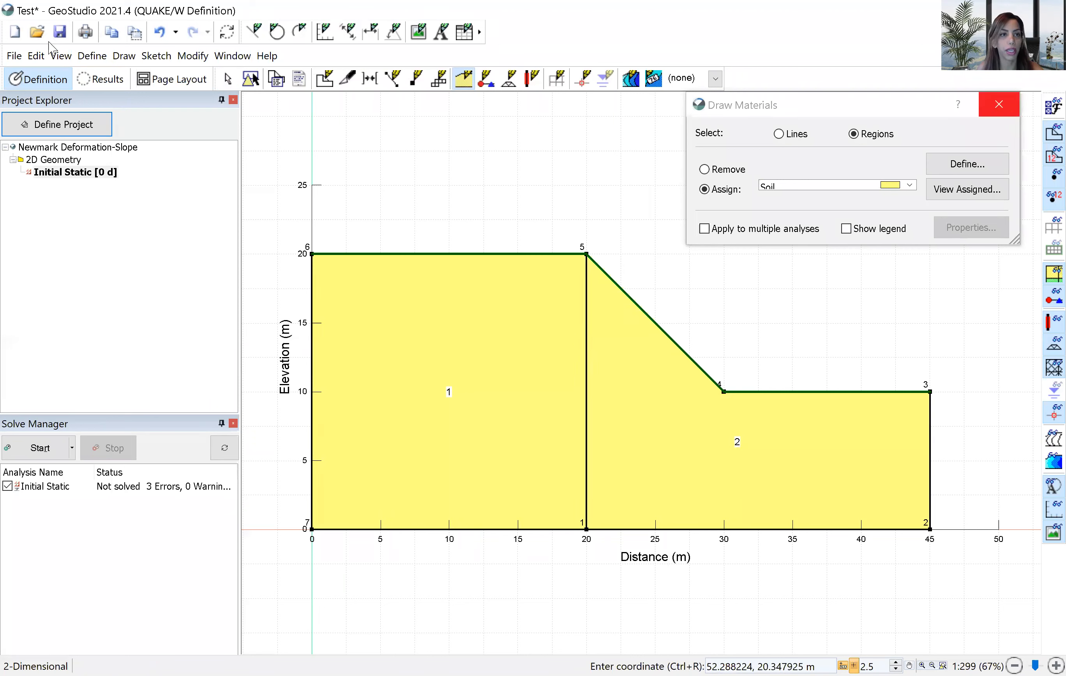
{"action": "key", "text": "Escape"}
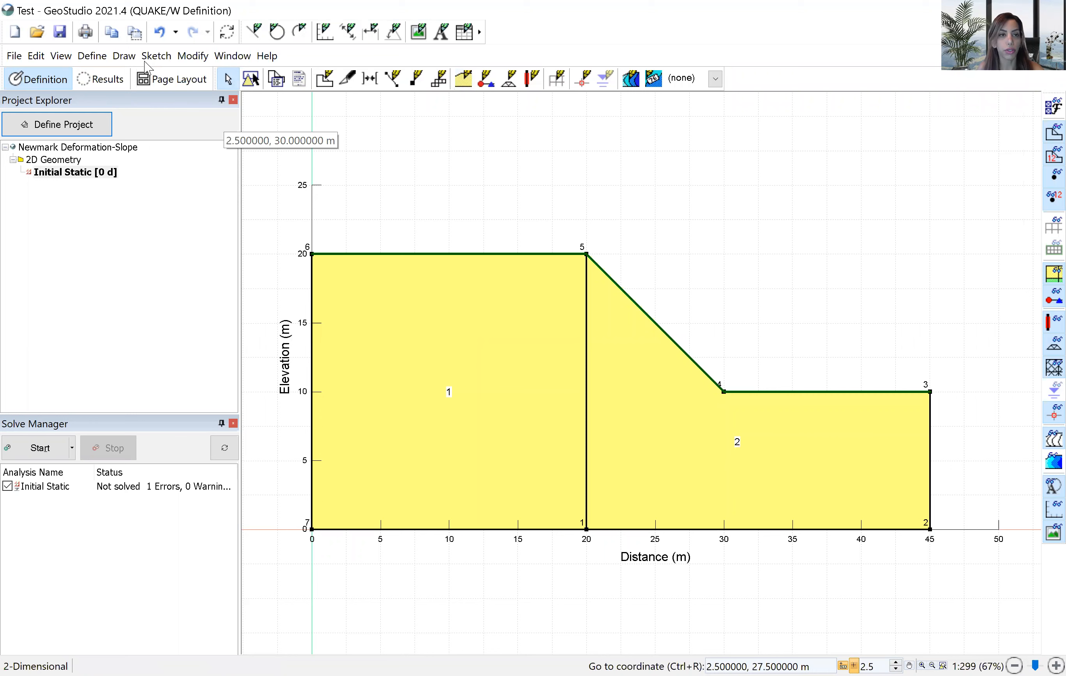
Set the mesh's approximate global element size to 1 m and check the resulting mesh.
{"action": "left_click", "coordinate": [94, 57]}
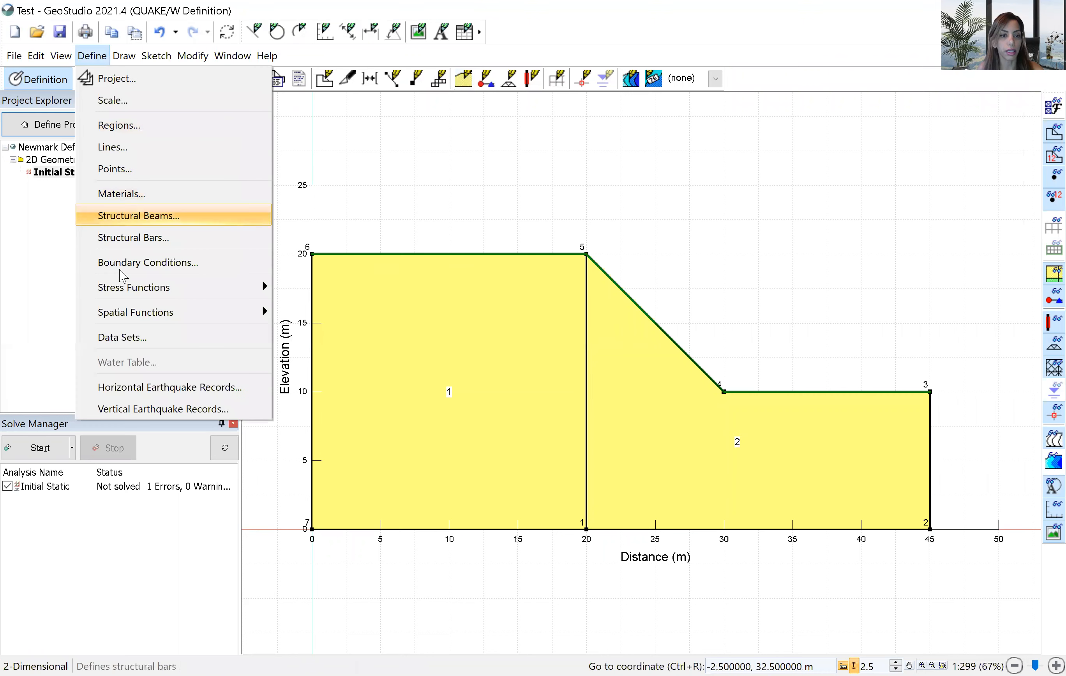
{"action": "left_click", "coordinate": [124, 55]}
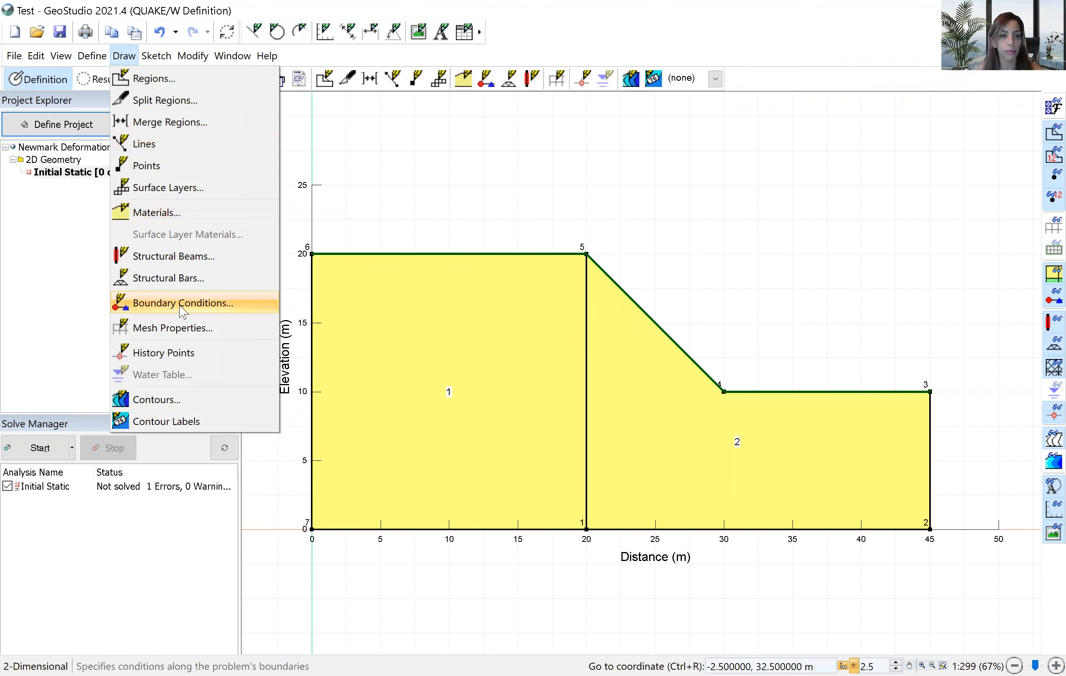
{"action": "left_click", "coordinate": [181, 329]}
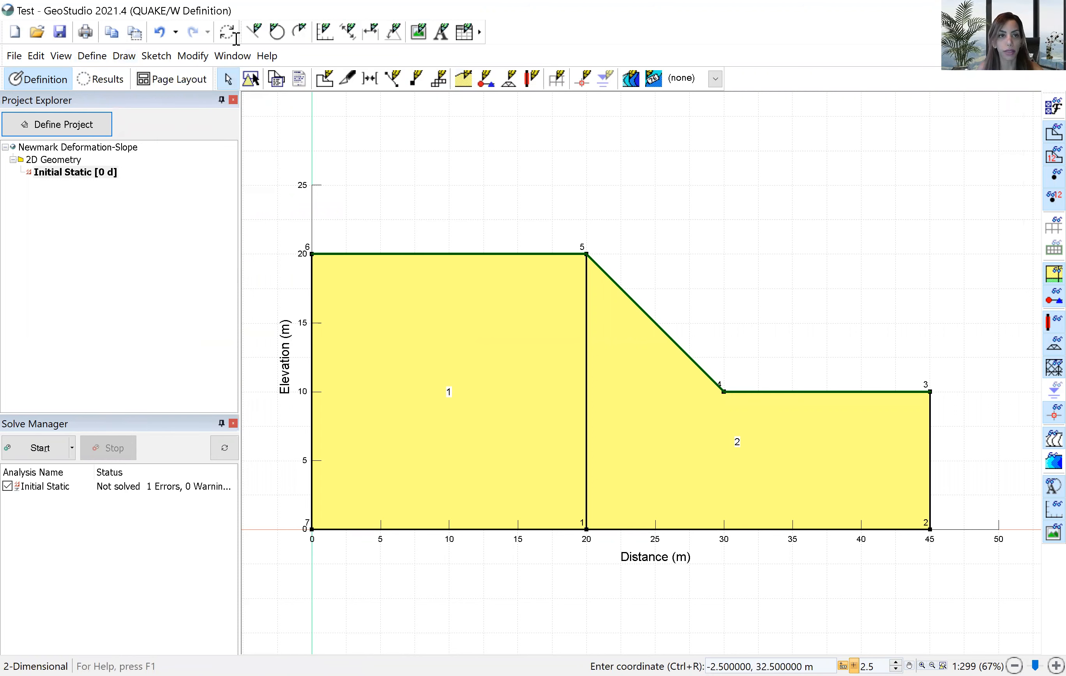
{"action": "type", "text": "1"}
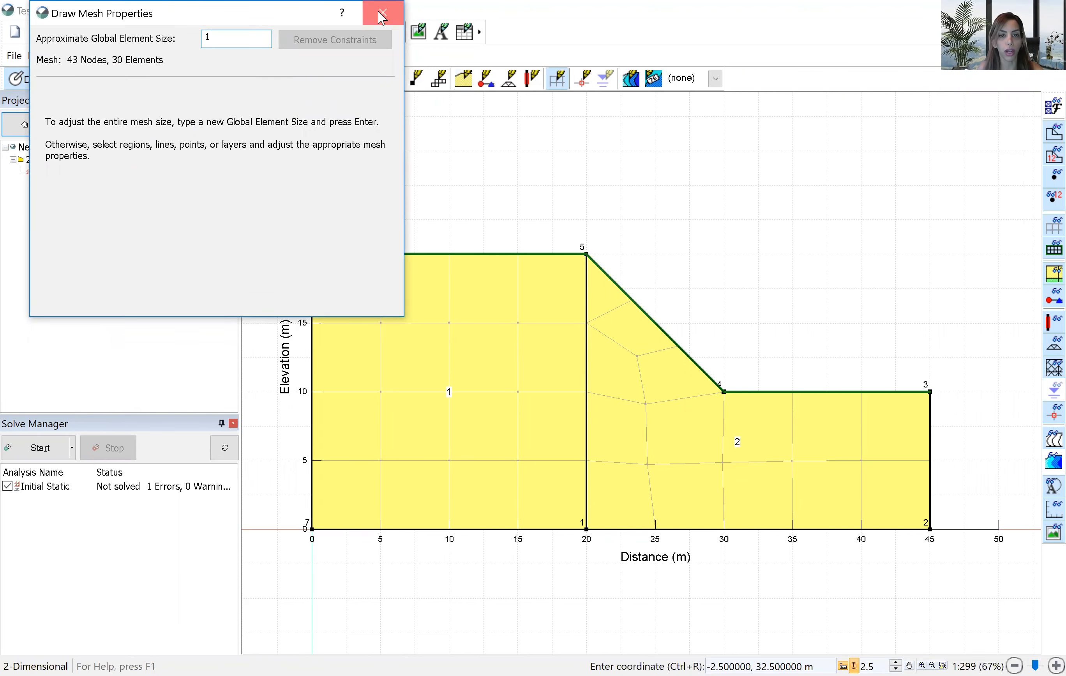
{"action": "left_click", "coordinate": [366, 14]}
{"action": "left_click", "coordinate": [124, 55]}
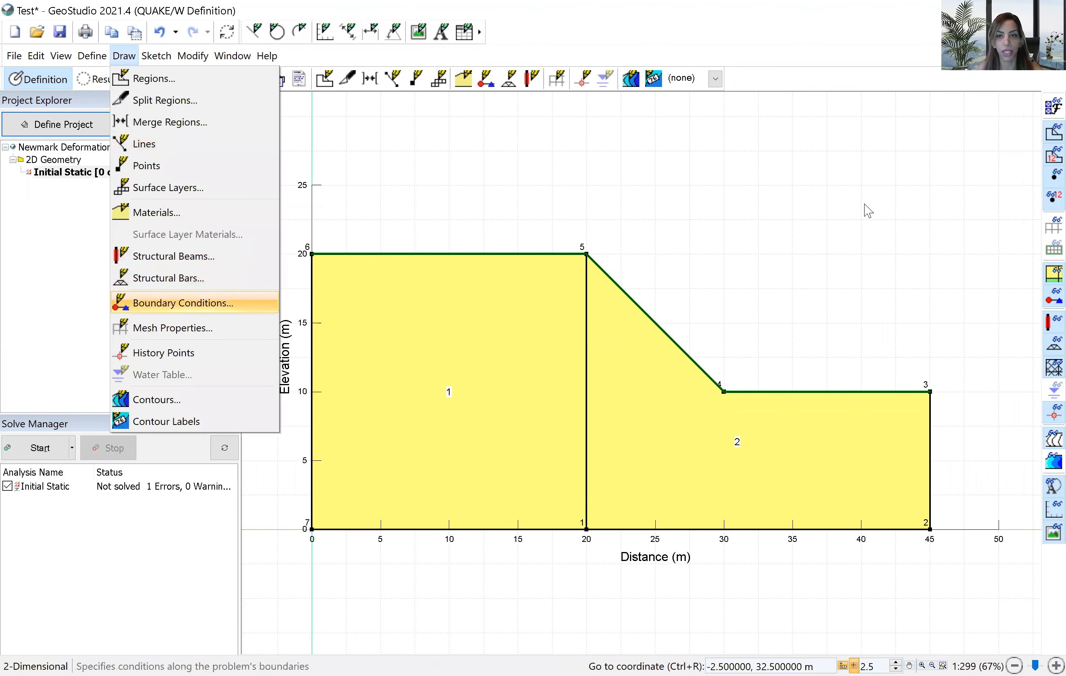
{"action": "key", "text": "Return"}
{"action": "left_click", "coordinate": [124, 56]}
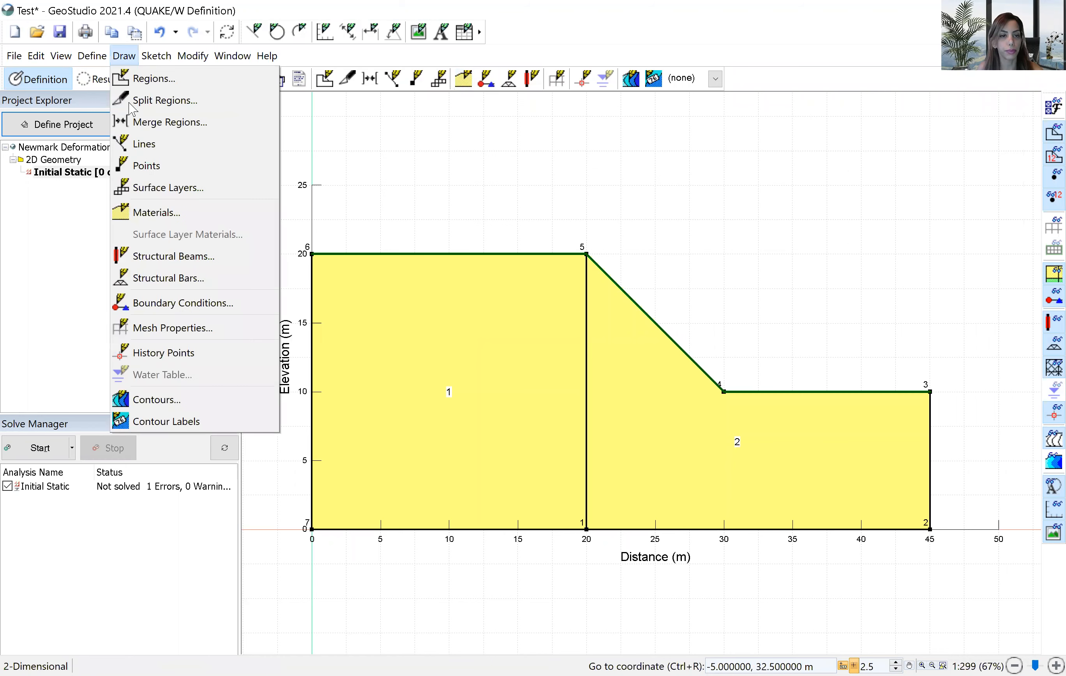
{"action": "left_click", "coordinate": [180, 323]}
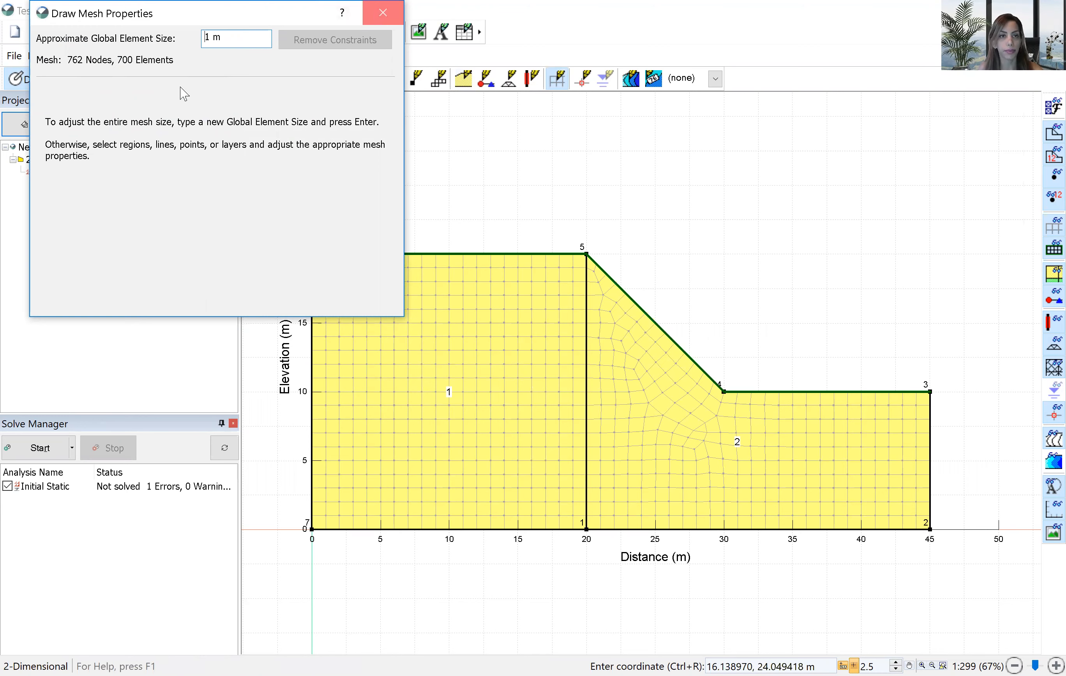
{"action": "key", "text": "Escape"}
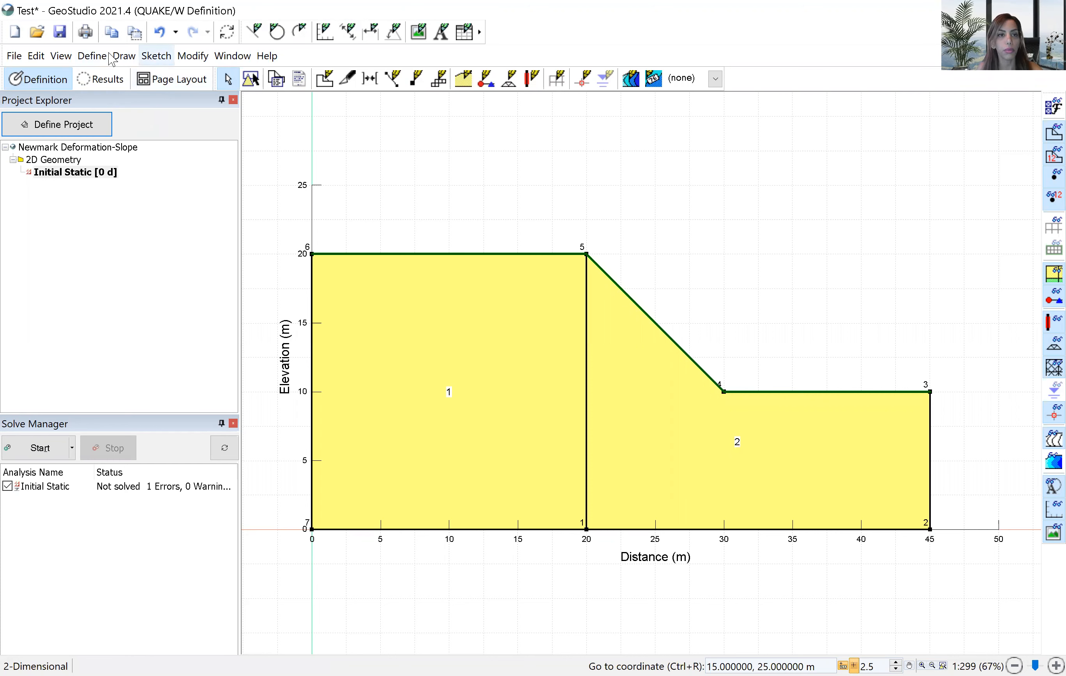
Review the available boundary conditions and assign Fixed X/Y to the base lines of both regions.
{"action": "left_click", "coordinate": [92, 55]}
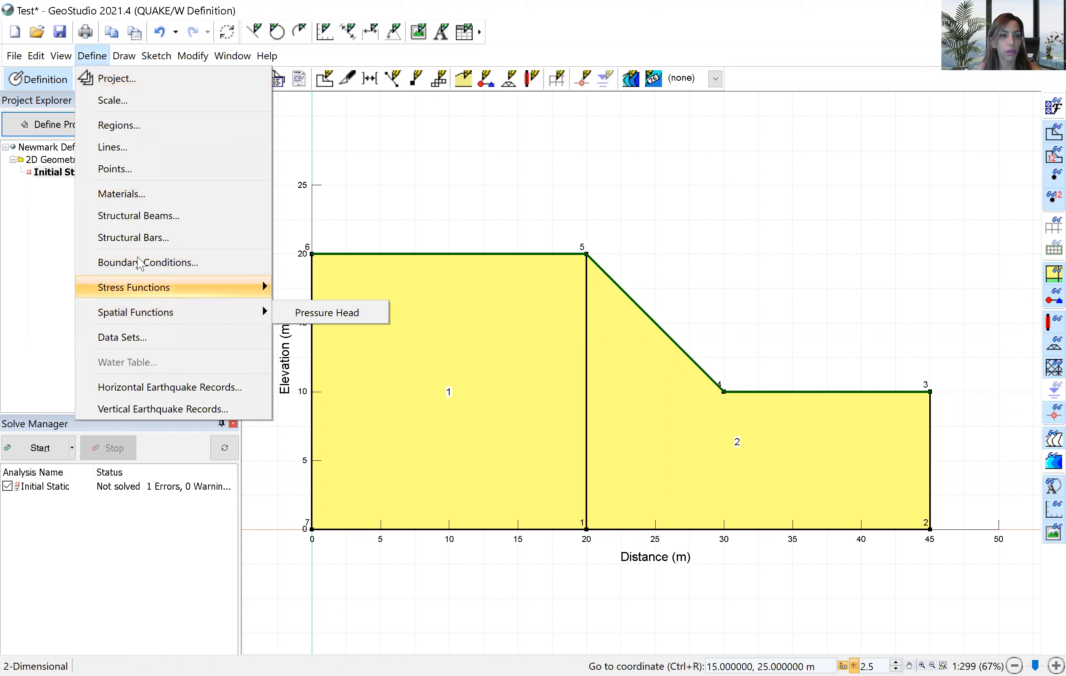
{"action": "left_click", "coordinate": [219, 265]}
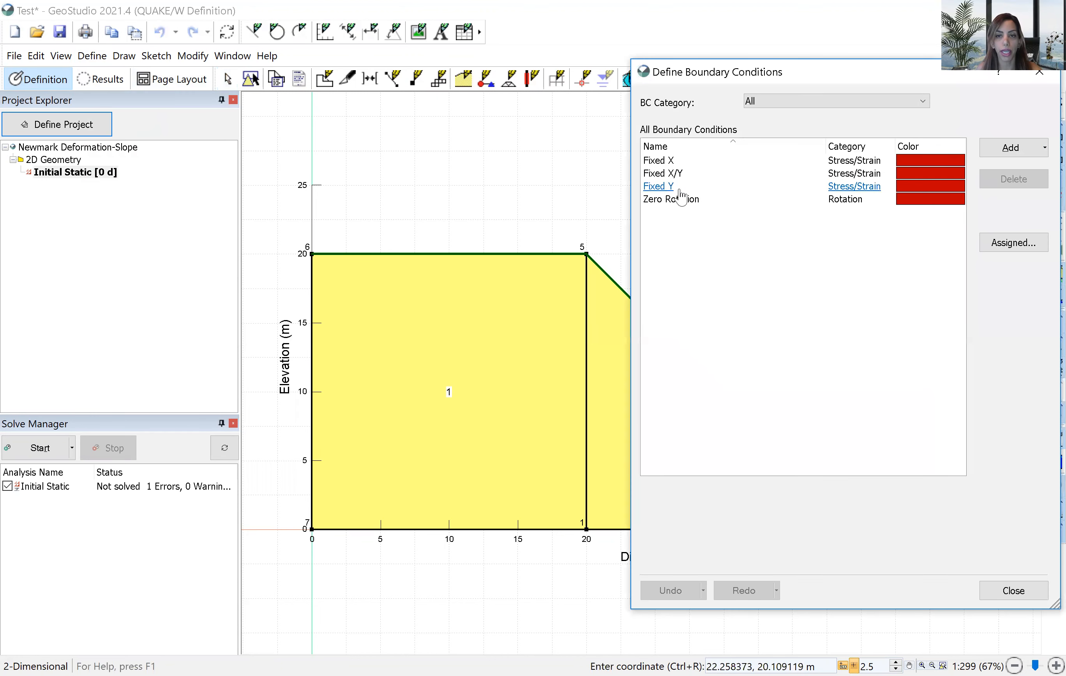
{"action": "left_click", "coordinate": [1041, 77]}
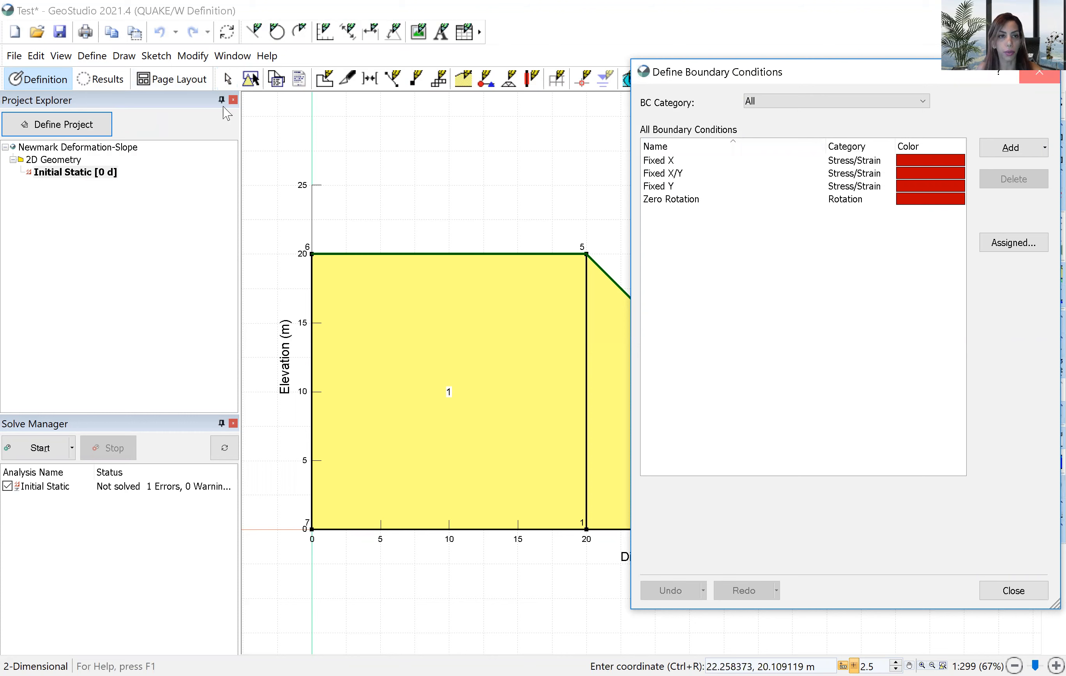
{"action": "left_click", "coordinate": [120, 57]}
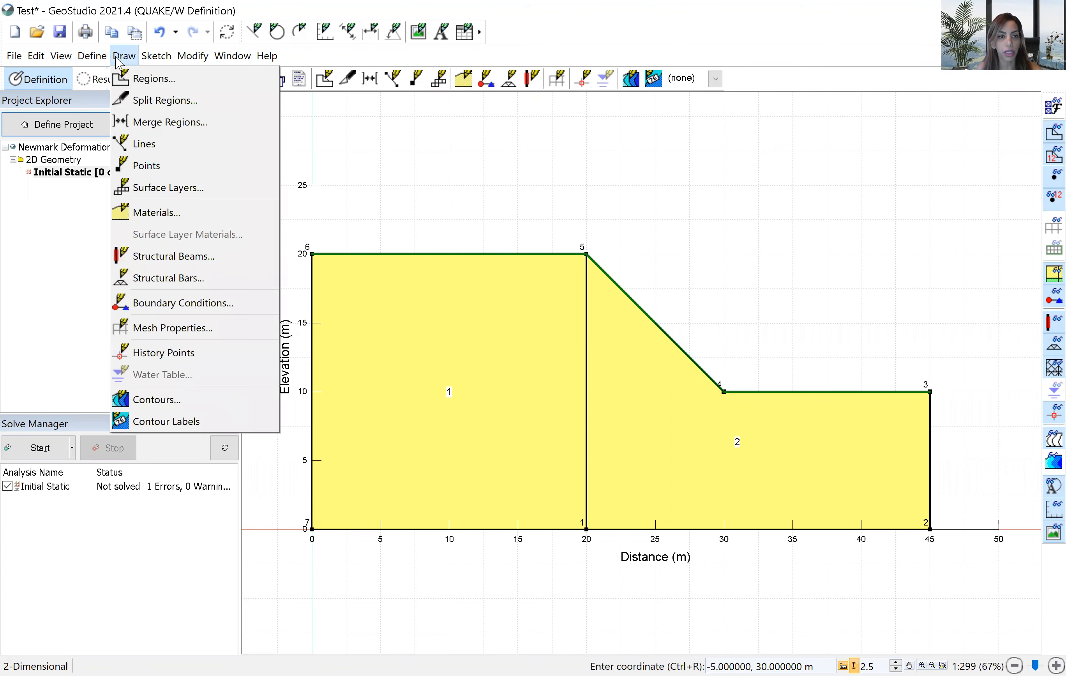
{"action": "left_click", "coordinate": [186, 304]}
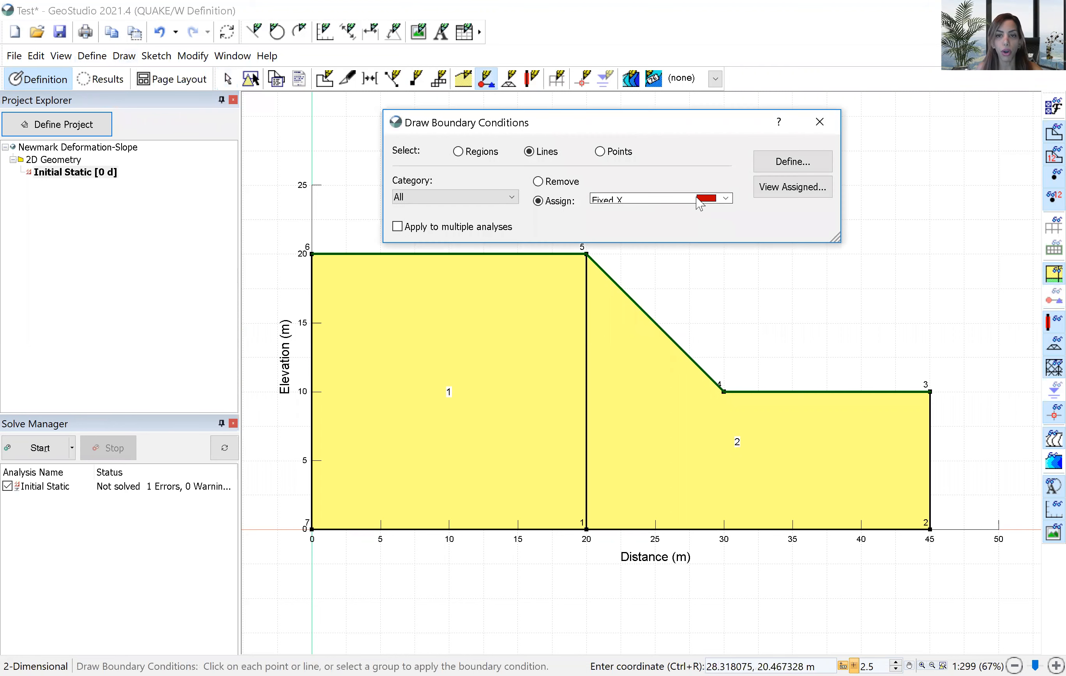
{"action": "left_click", "coordinate": [699, 201]}
{"action": "left_click", "coordinate": [678, 225]}
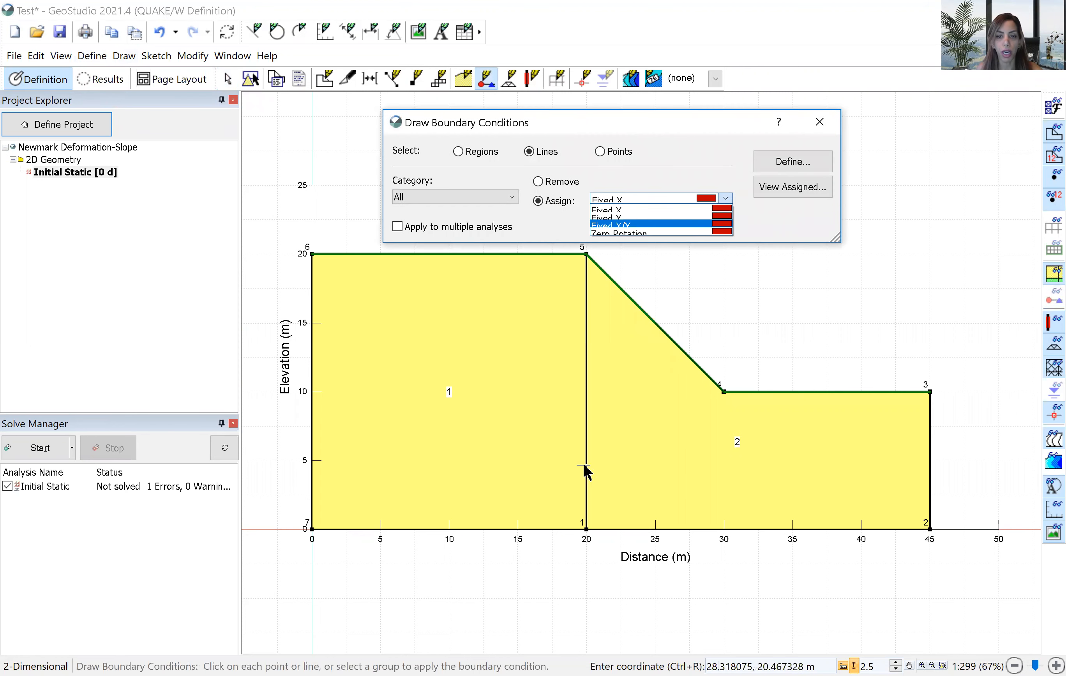
{"action": "left_click", "coordinate": [627, 530]}
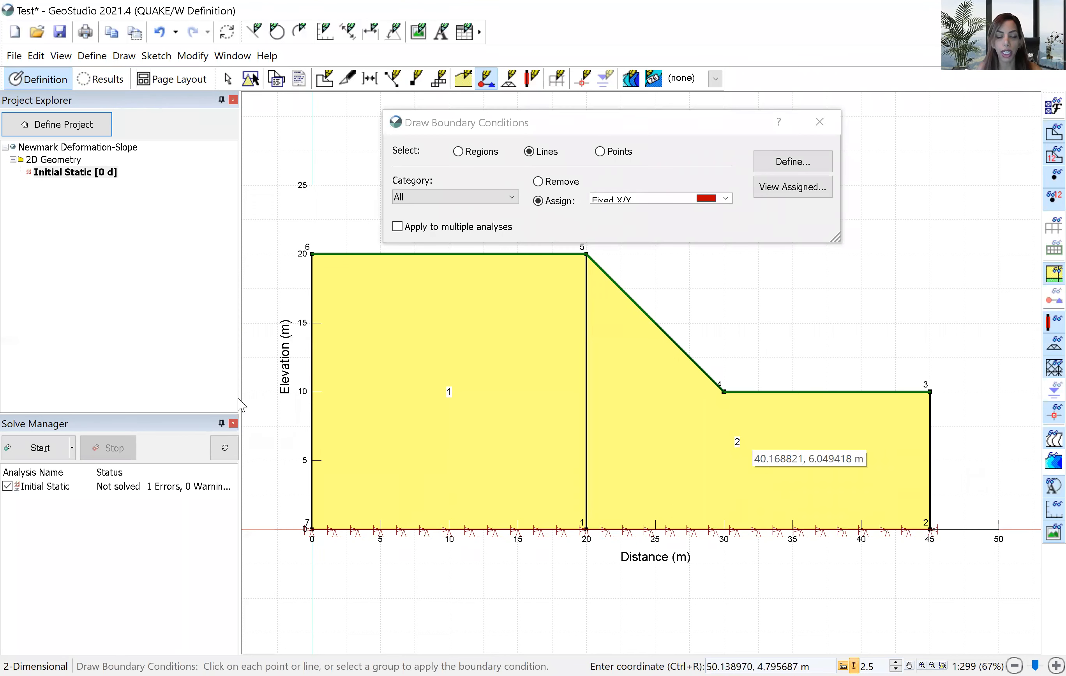
Assign the Fixed X boundary condition to the vertical outer edges at 0 m and 45 m, and save the project.
{"action": "left_click", "coordinate": [710, 200]}
{"action": "left_click", "coordinate": [703, 210]}
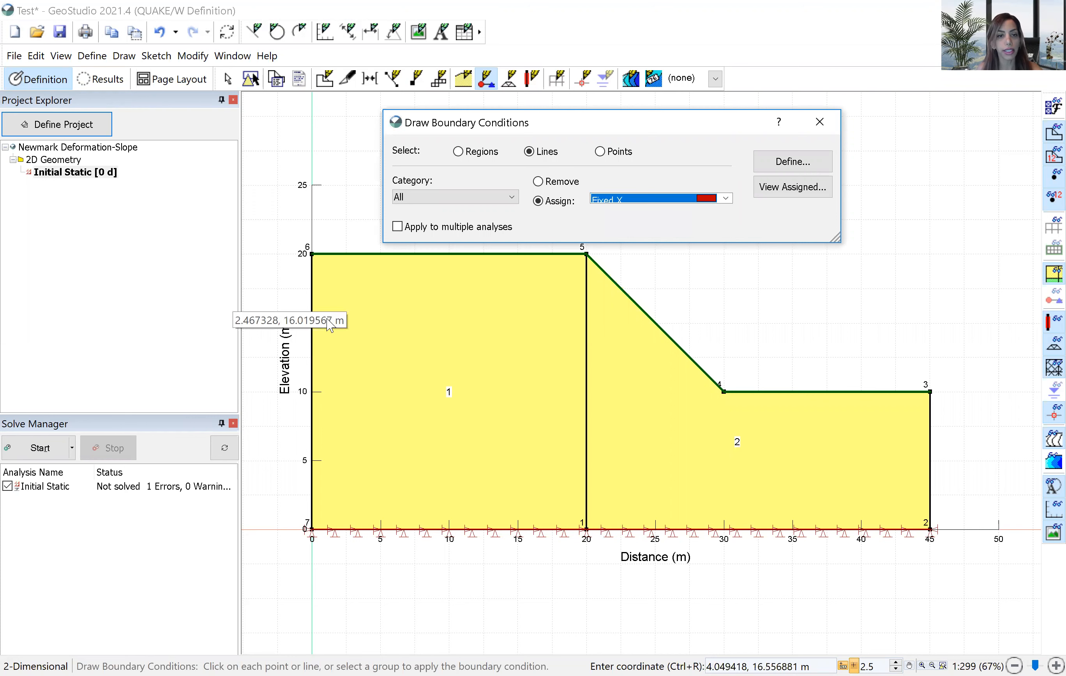
{"action": "left_click", "coordinate": [313, 329]}
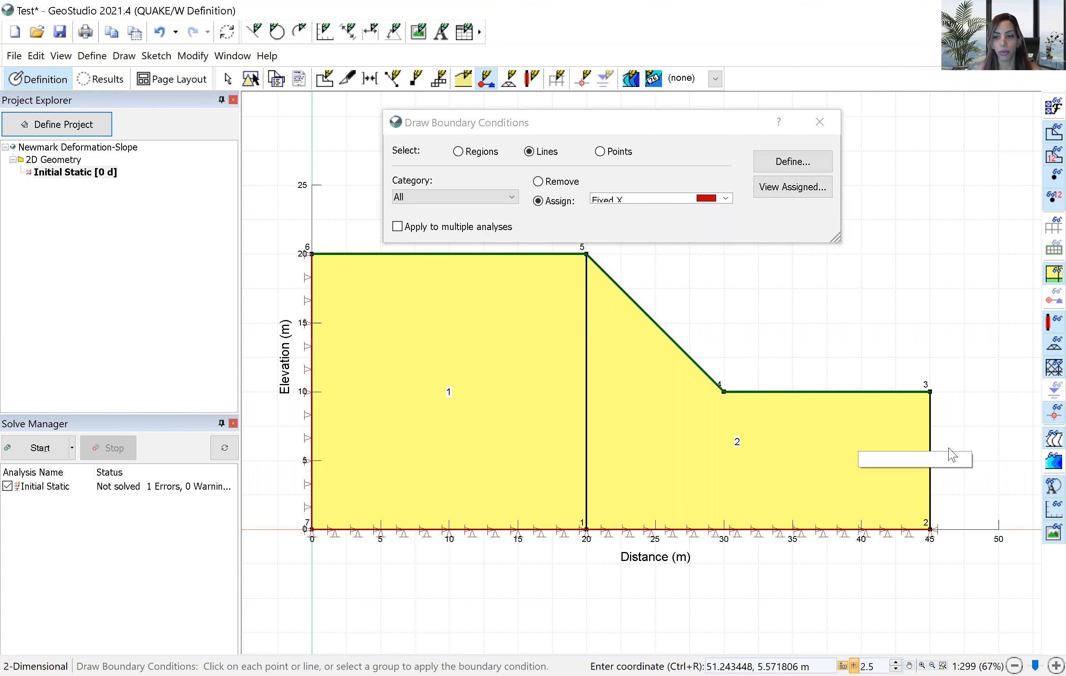
{"action": "left_click", "coordinate": [923, 469]}
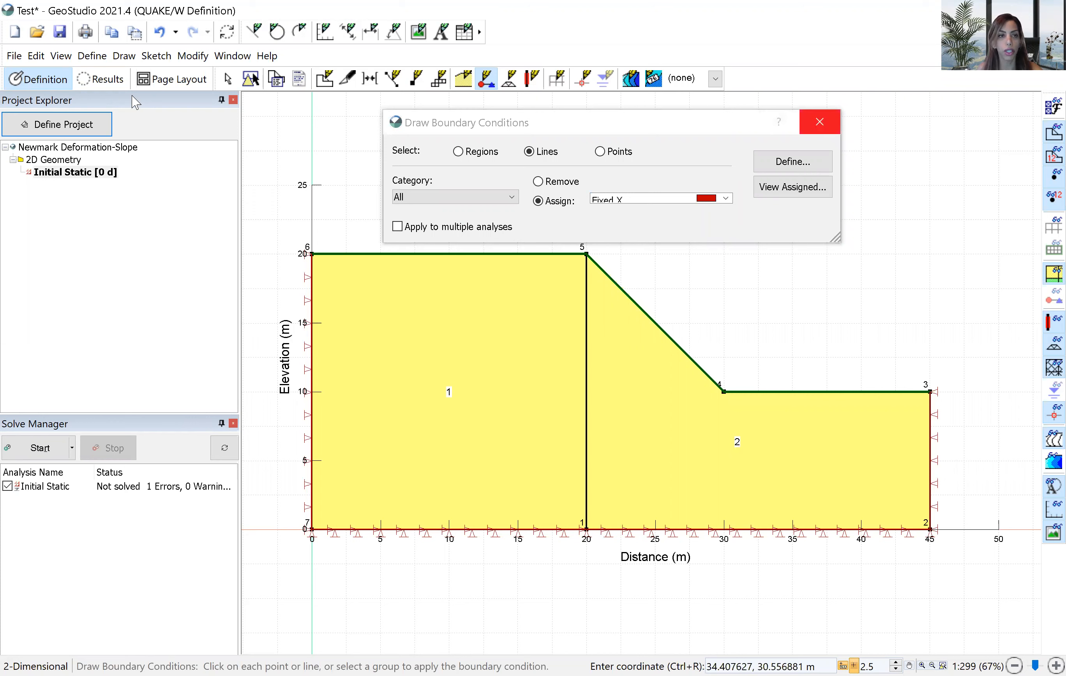
{"action": "left_click", "coordinate": [58, 33]}
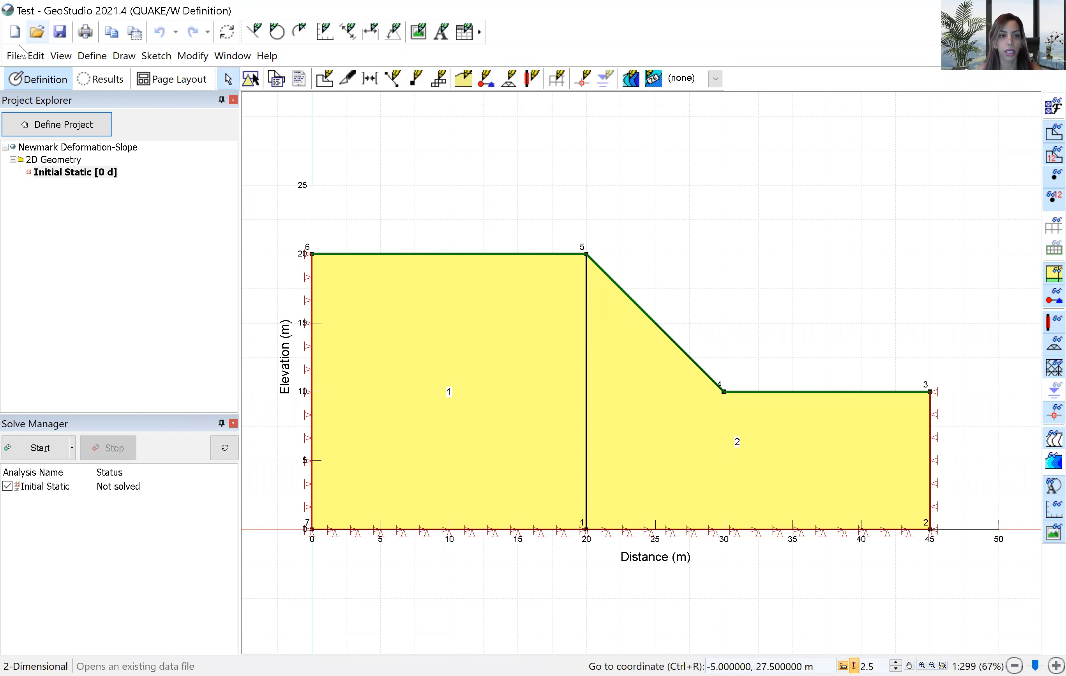
Verify the Initial Static analysis branch and solve the analysis.
{"action": "right_click", "coordinate": [69, 176]}
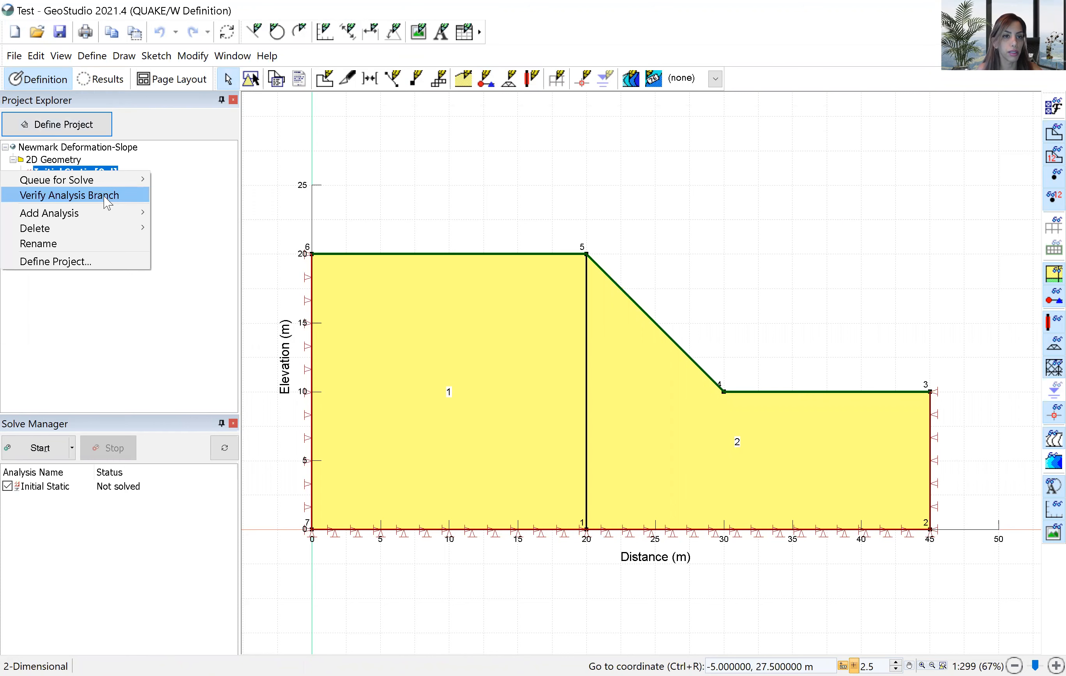
{"action": "key", "text": "Return"}
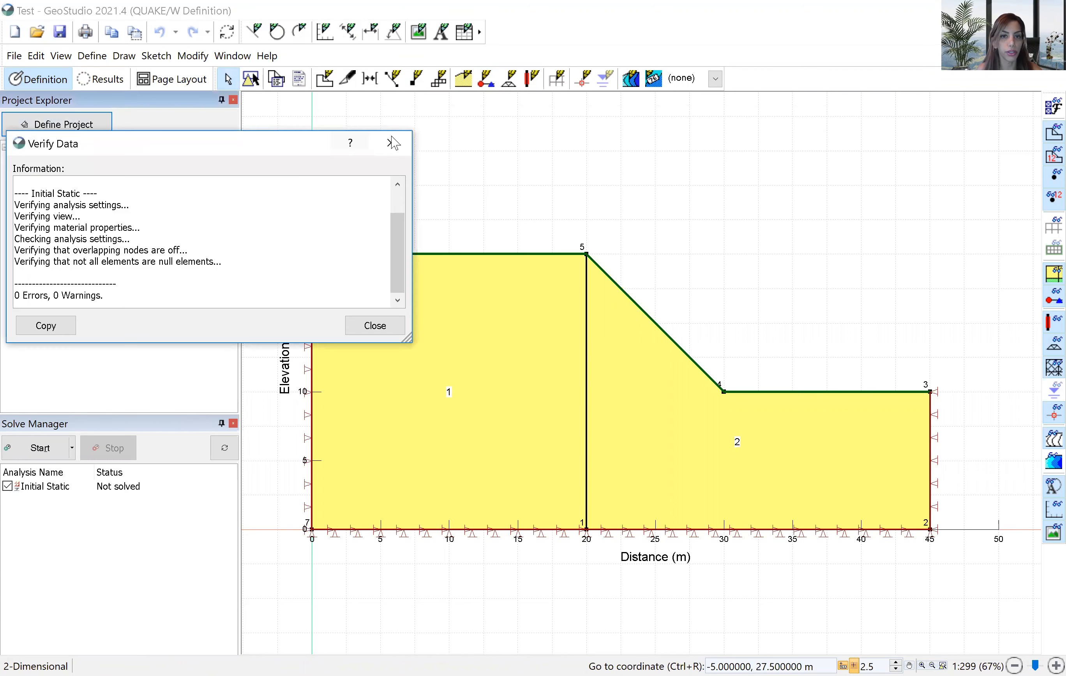
{"action": "left_click", "coordinate": [40, 448]}
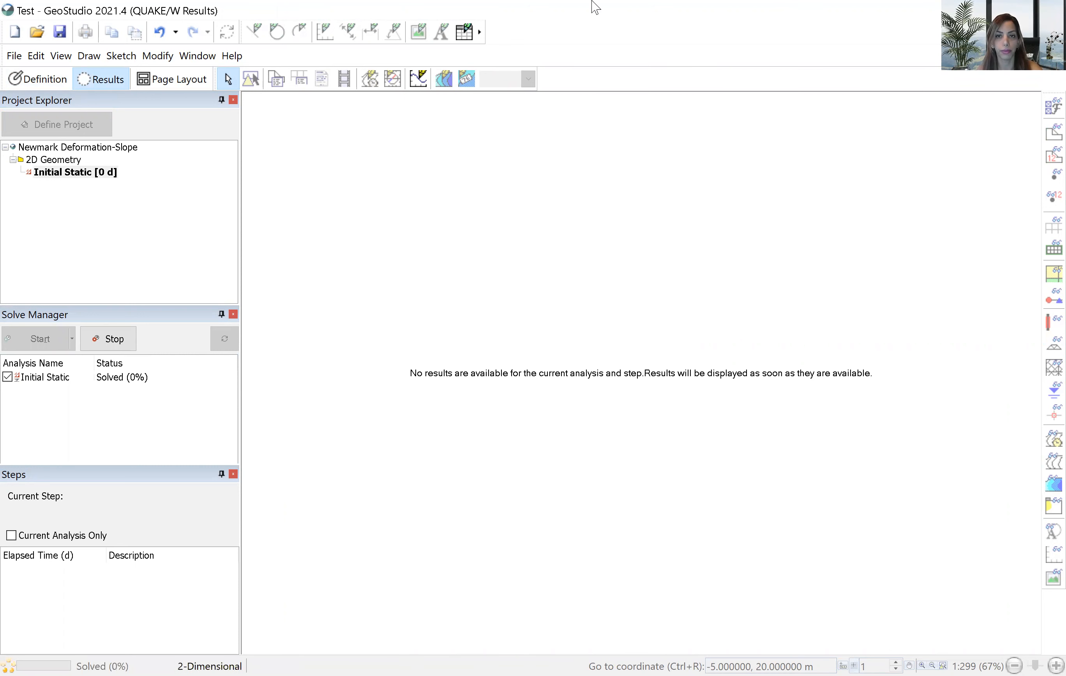
Turn off the node convergence display in the results view preferences.
{"action": "left_click", "coordinate": [1044, 105]}
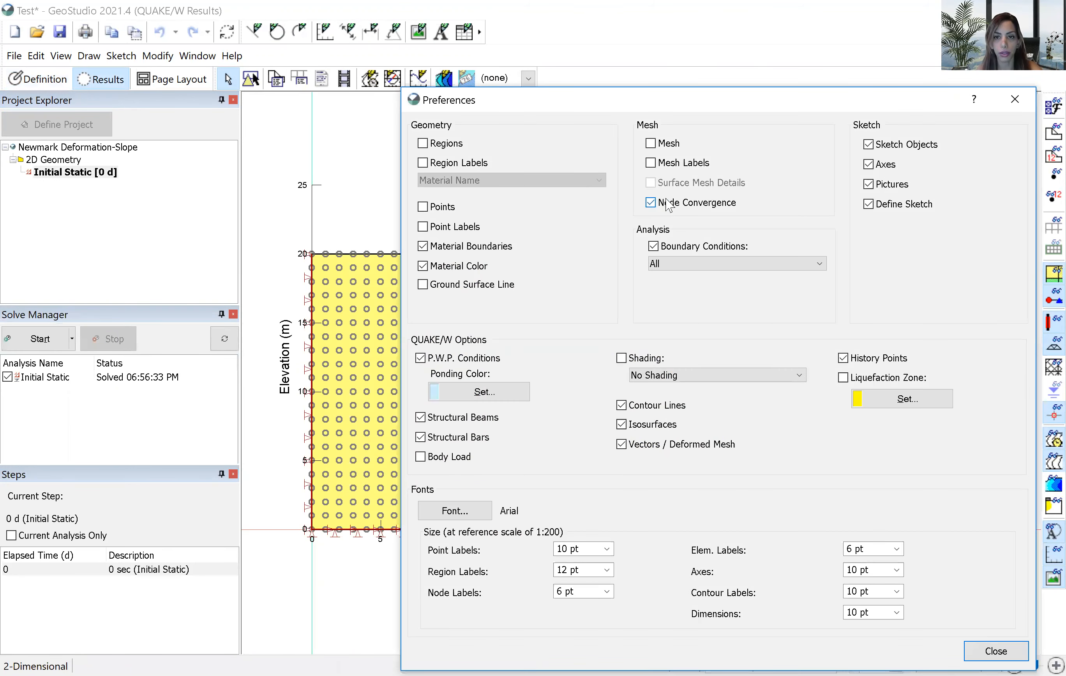
{"action": "left_click", "coordinate": [651, 202]}
{"action": "left_click", "coordinate": [1015, 99]}
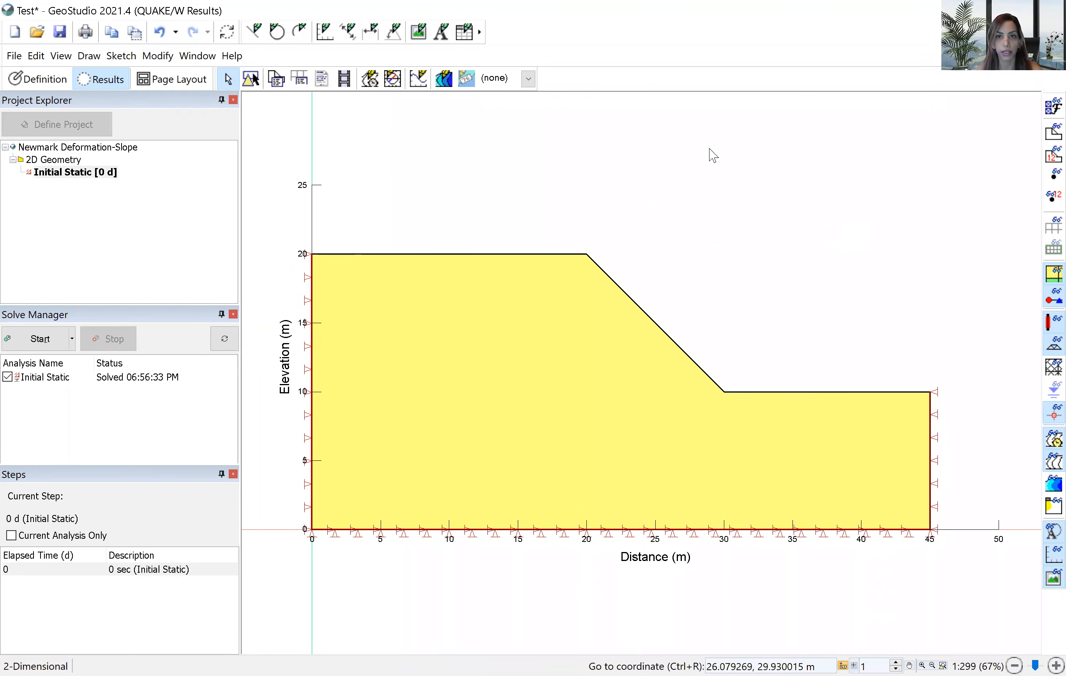
Add a results contour named Shear Stresses with the Shear Stresses category as its contour parameter.
{"action": "left_click", "coordinate": [445, 80]}
{"action": "left_click", "coordinate": [552, 179]}
{"action": "left_click_drag", "start_coordinate": [851, 145], "coordinate": [771, 153]}
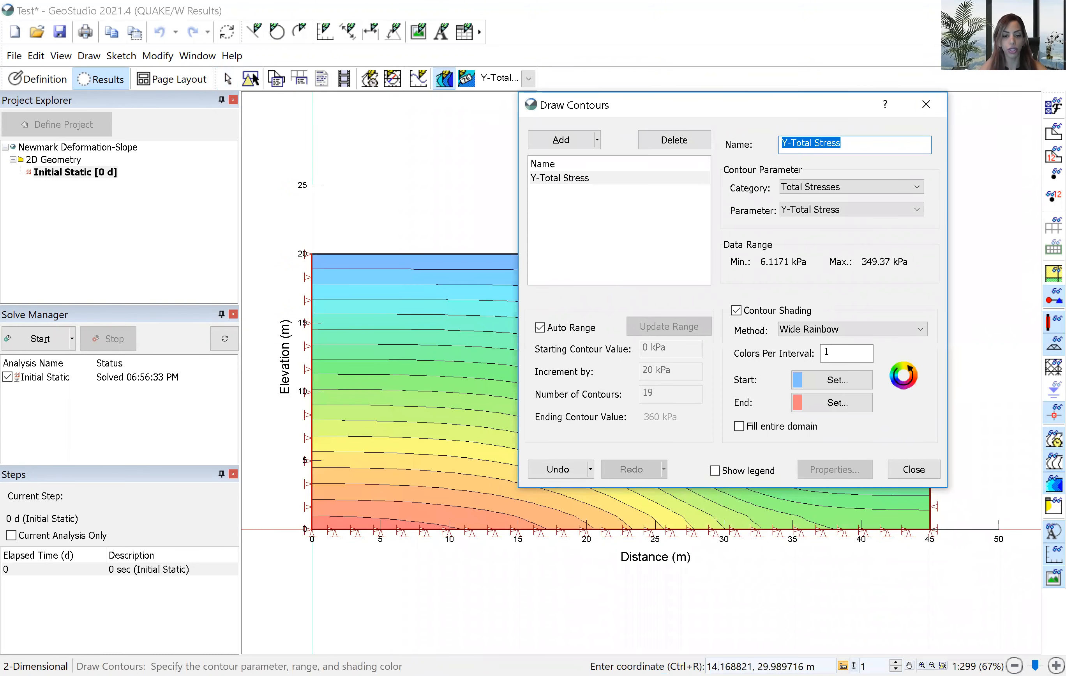
{"action": "type", "text": "Shear Stresses"}
{"action": "left_click", "coordinate": [846, 188]}
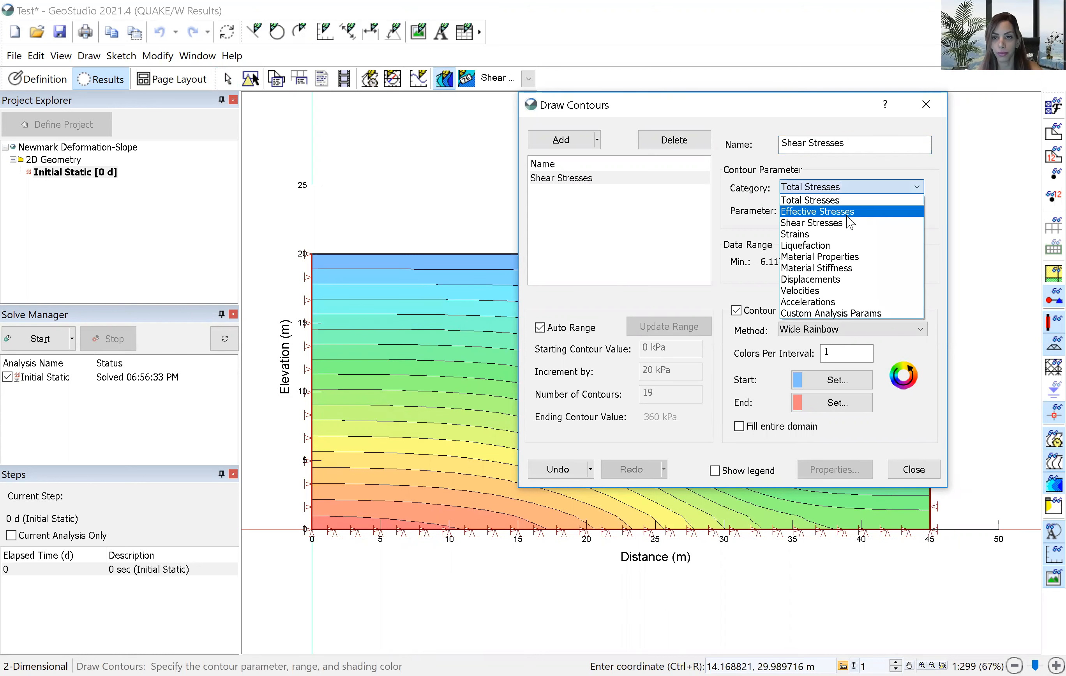
{"action": "left_click", "coordinate": [849, 222]}
{"action": "left_click", "coordinate": [936, 475]}
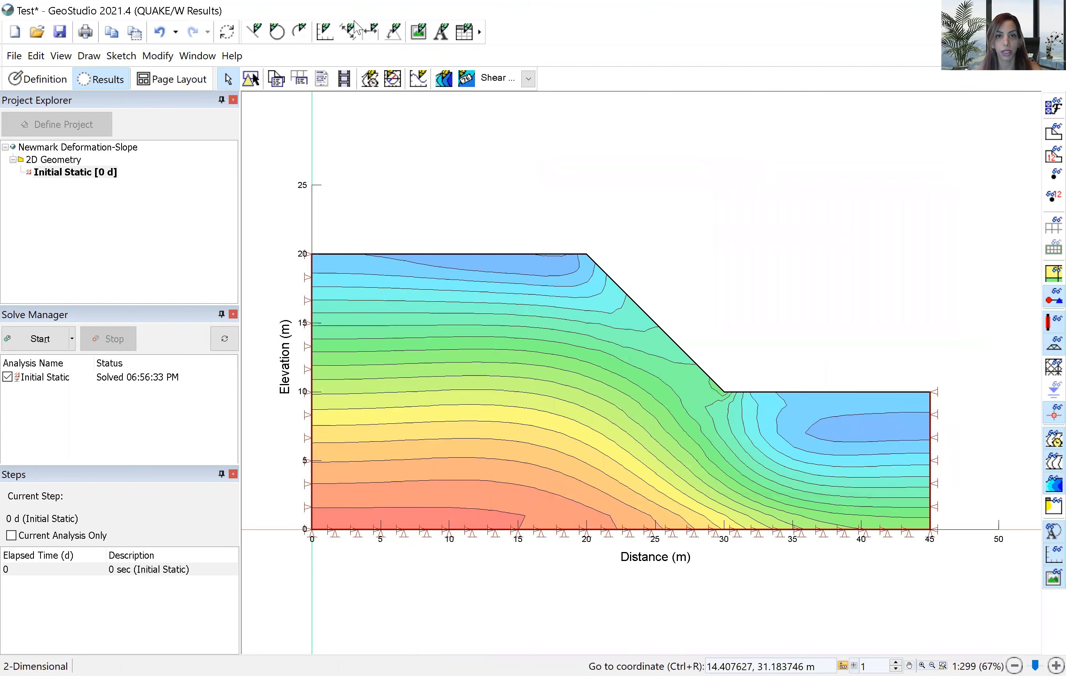
Show the legend for the Shear Stresses contour.
{"action": "left_click", "coordinate": [444, 78]}
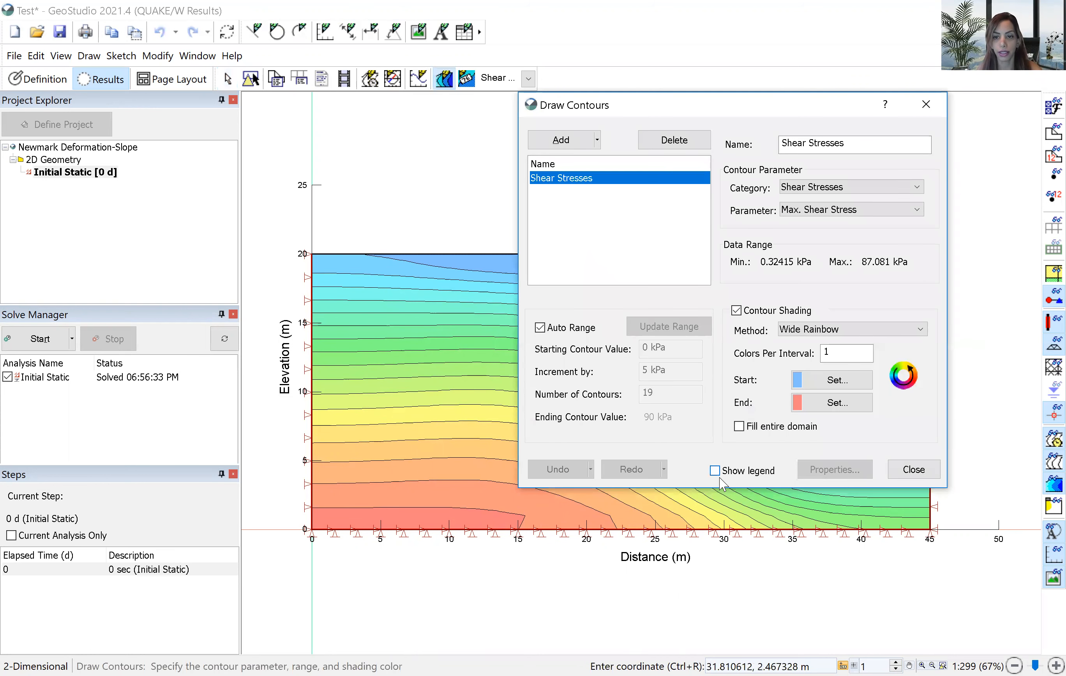
{"action": "left_click", "coordinate": [717, 472]}
{"action": "left_click", "coordinate": [913, 470]}
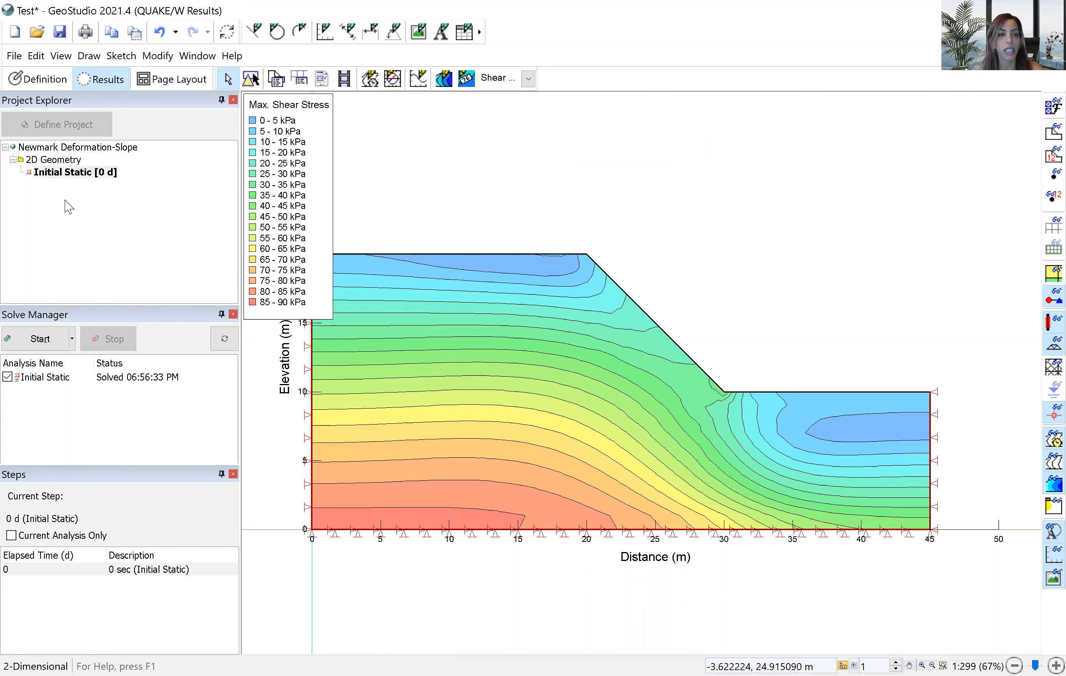
Add a SLOPE/W analysis of type QUAKE/W Stress as a child of the Initial Static analysis.
{"action": "left_click", "coordinate": [85, 176]}
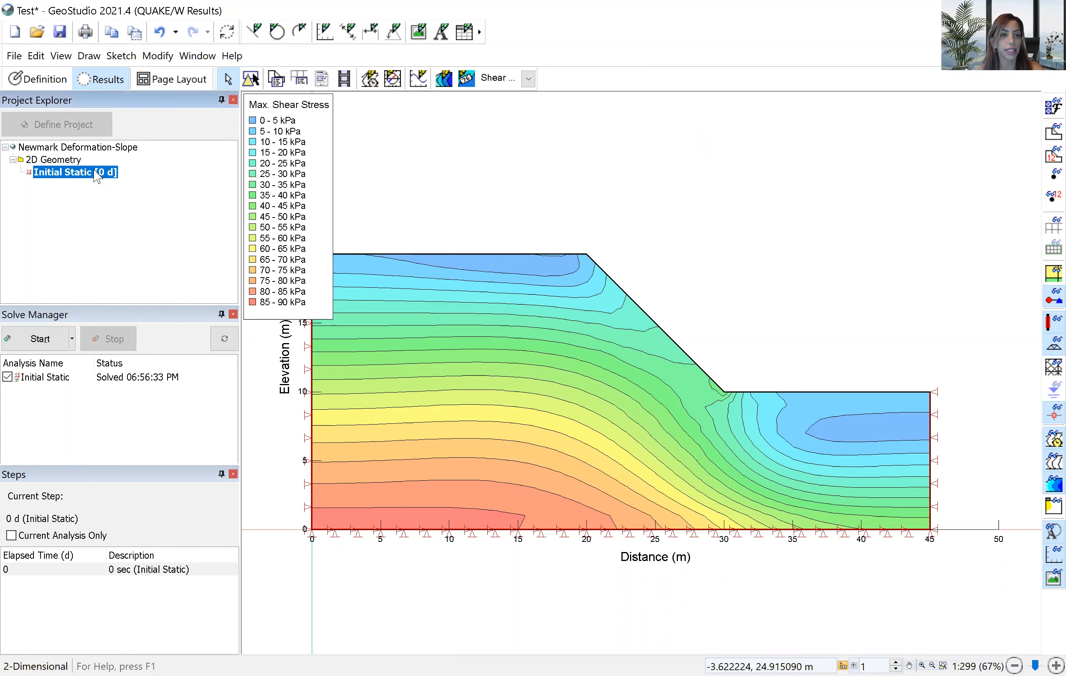
{"action": "right_click", "coordinate": [104, 173]}
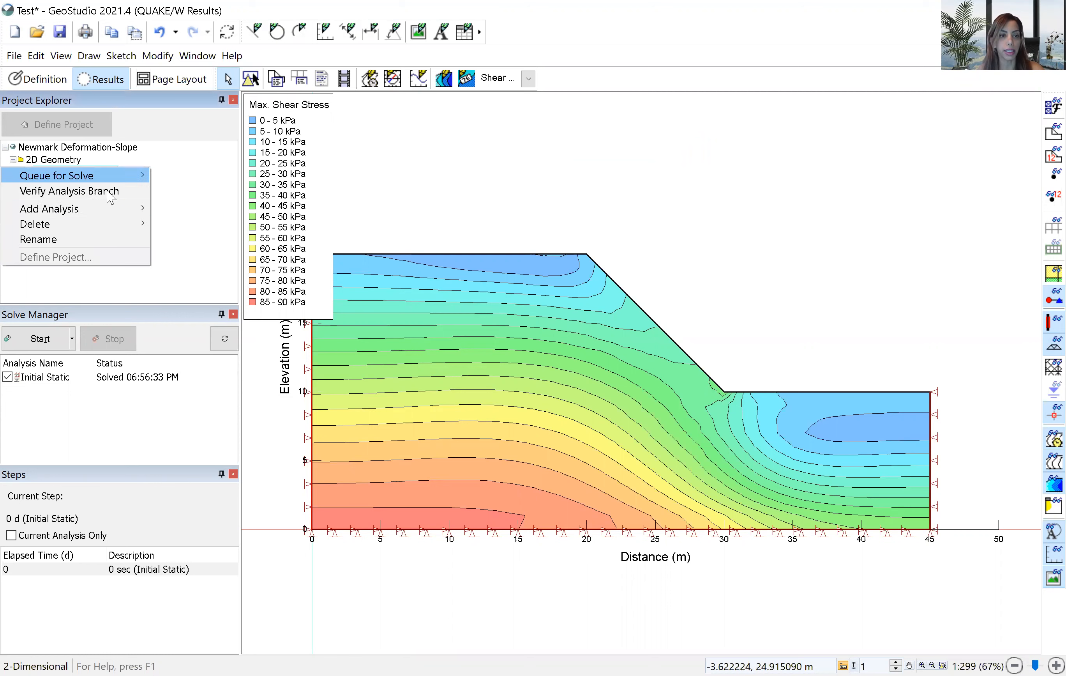
{"action": "mouse_move", "coordinate": [113, 216]}
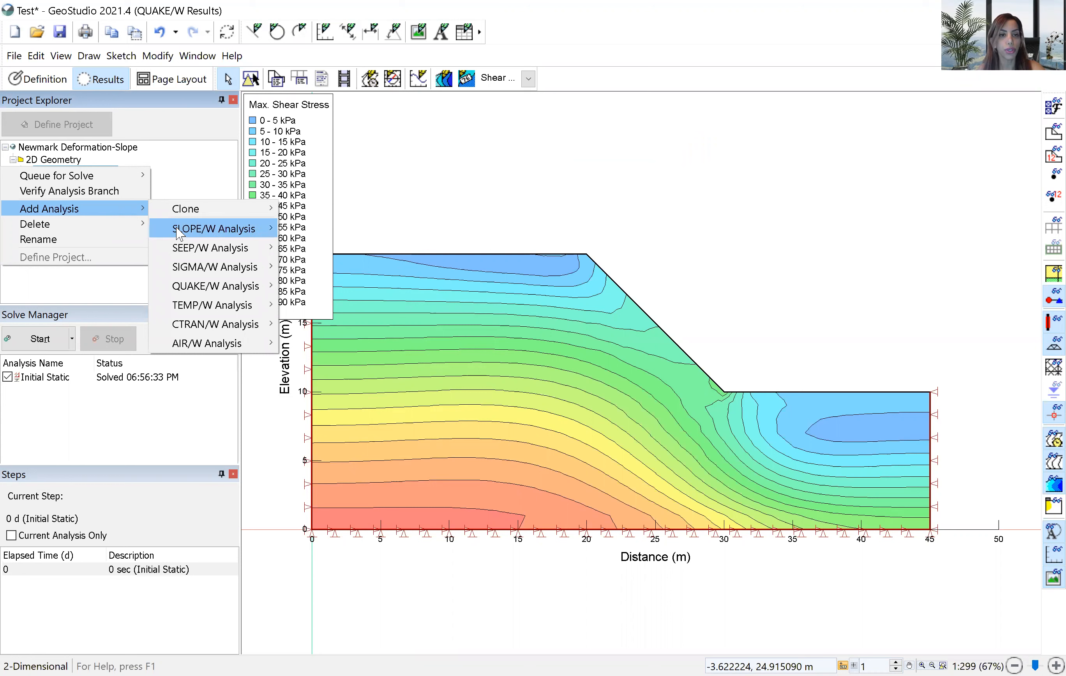
{"action": "mouse_move", "coordinate": [236, 232]}
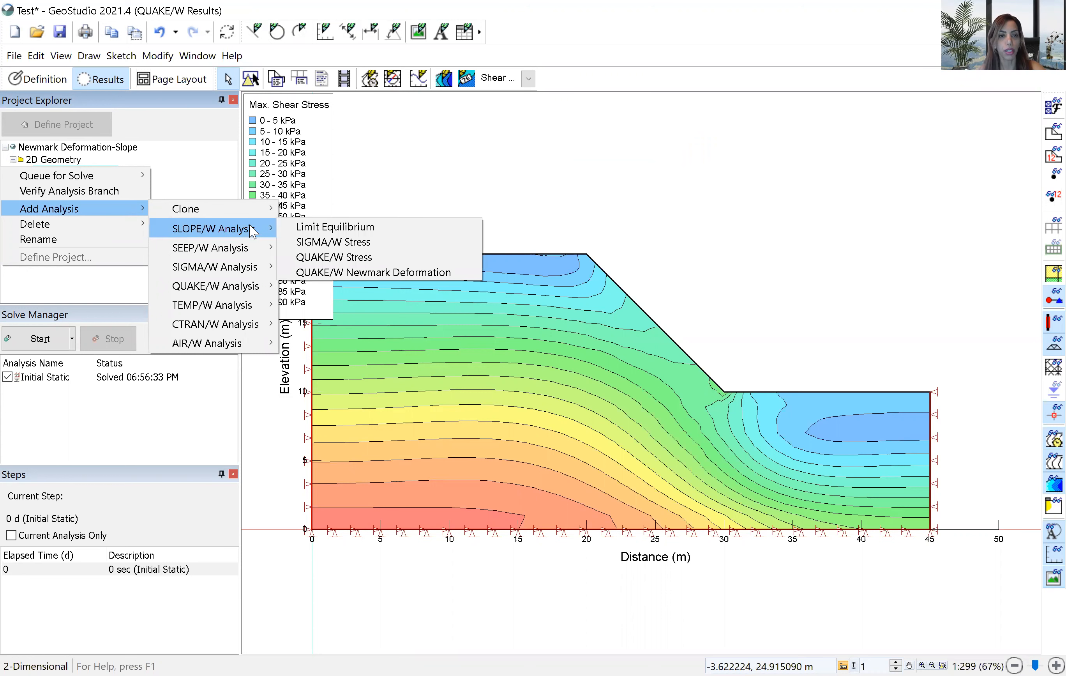
{"action": "left_click", "coordinate": [335, 258]}
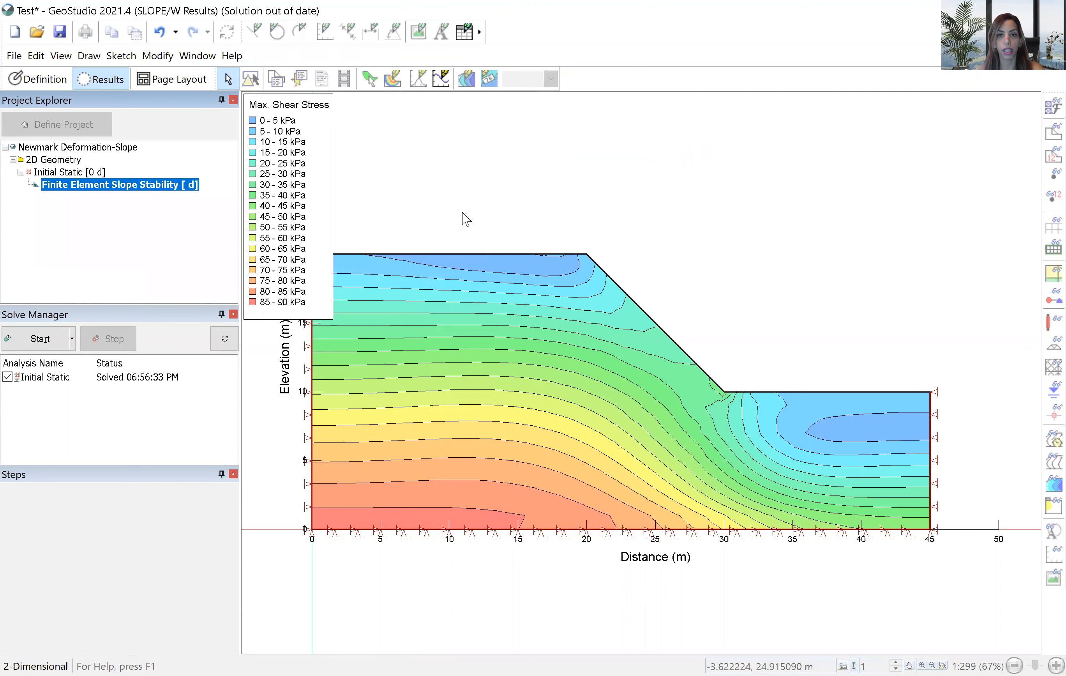
Rename the new SLOPE/W analysis as Static Slope Stability.
{"action": "left_click", "coordinate": [143, 186]}
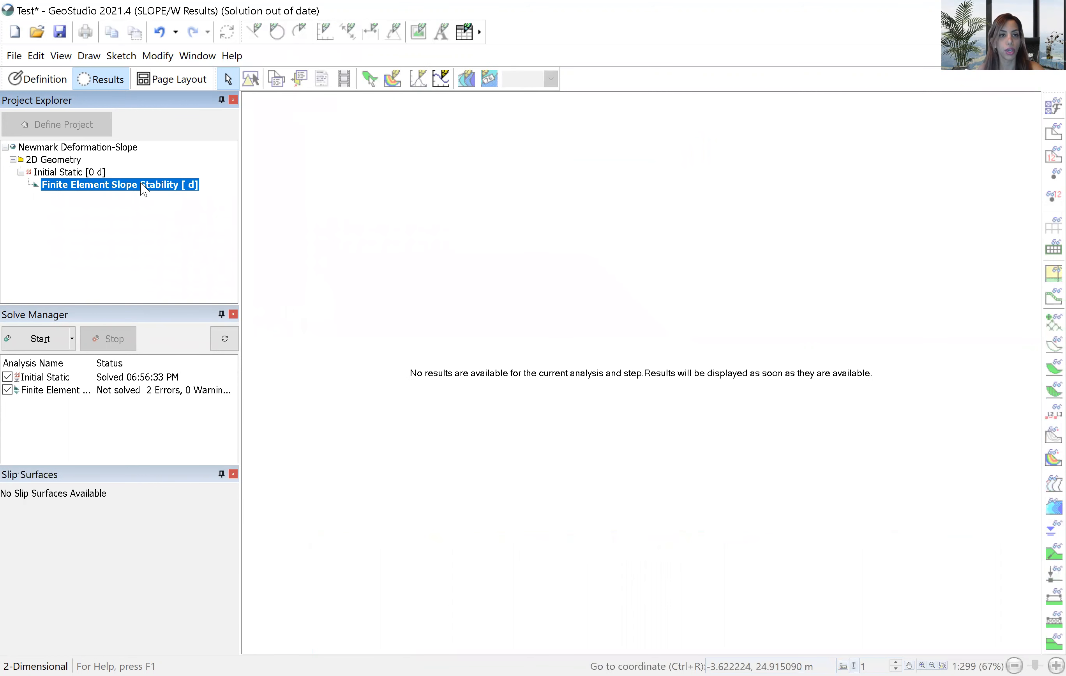
{"action": "right_click", "coordinate": [143, 188]}
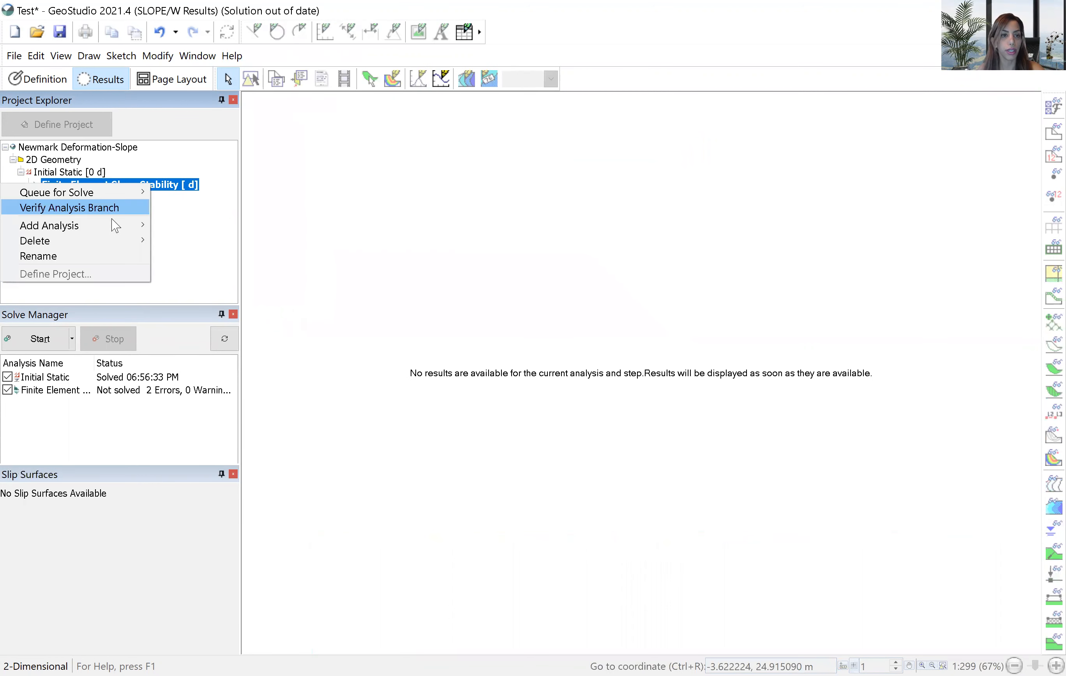
{"action": "left_click", "coordinate": [115, 251]}
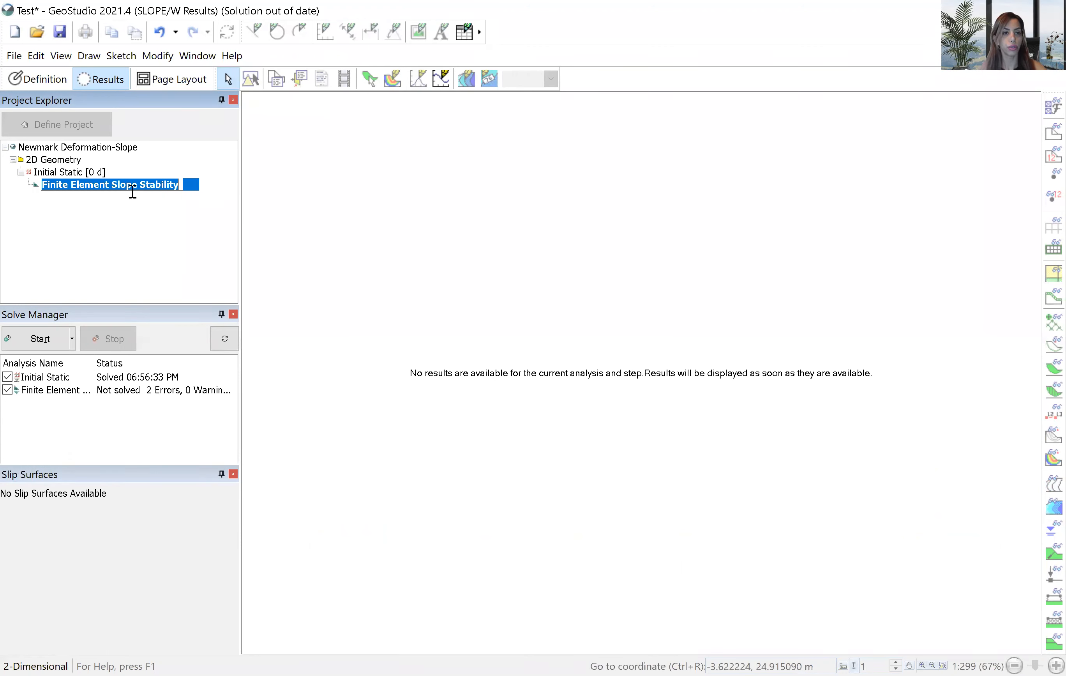
{"action": "left_click", "coordinate": [117, 183]}
{"action": "left_click_drag", "start_coordinate": [110, 184], "coordinate": [34, 185]}
{"action": "type", "text": "Sa"}
{"action": "key", "text": "BackSpace"}
{"action": "type", "text": "tatic"}
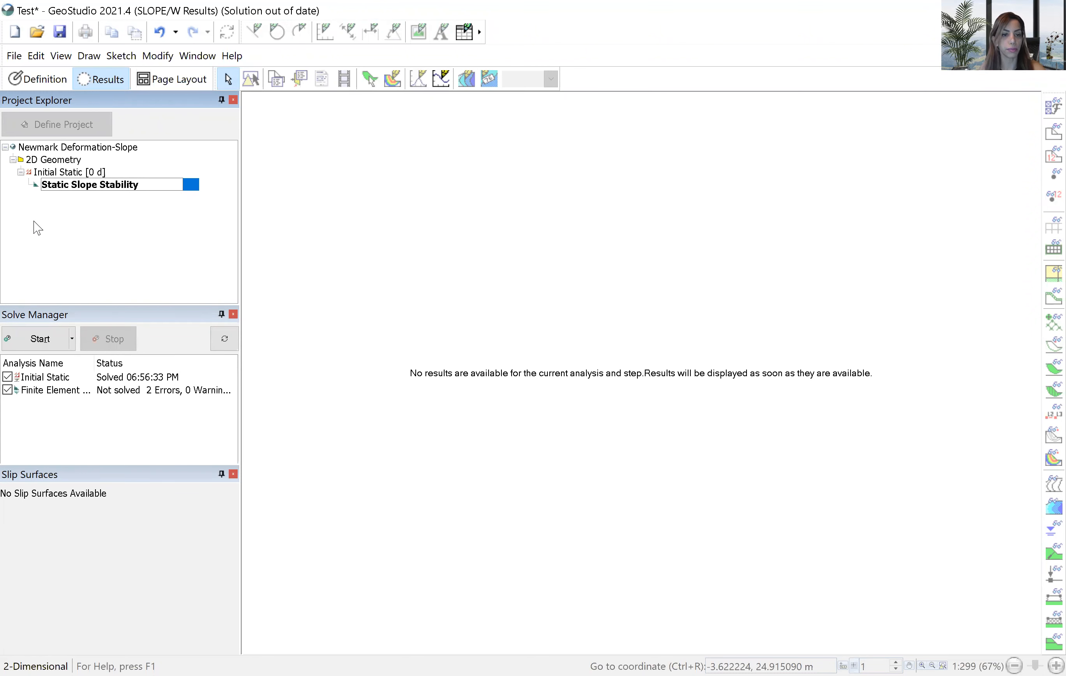
{"action": "key", "text": "Return"}
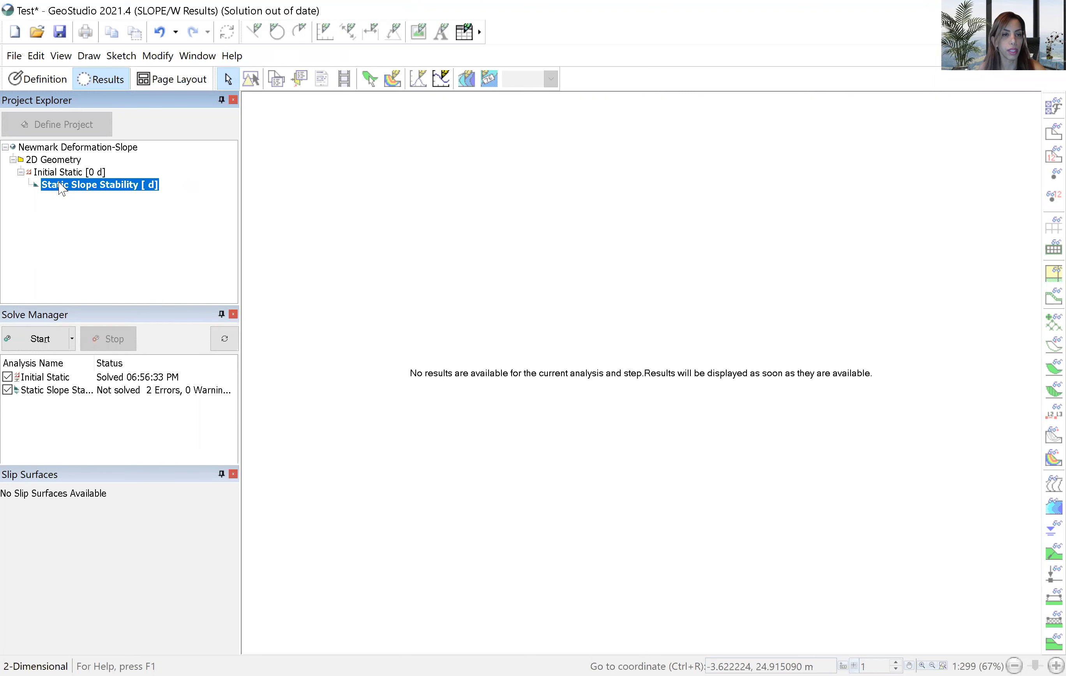
In the definition of the Static Slope Stability analysis, assign the Mohr-Coulomb slope stability model to the Soil material.
{"action": "left_click", "coordinate": [61, 82]}
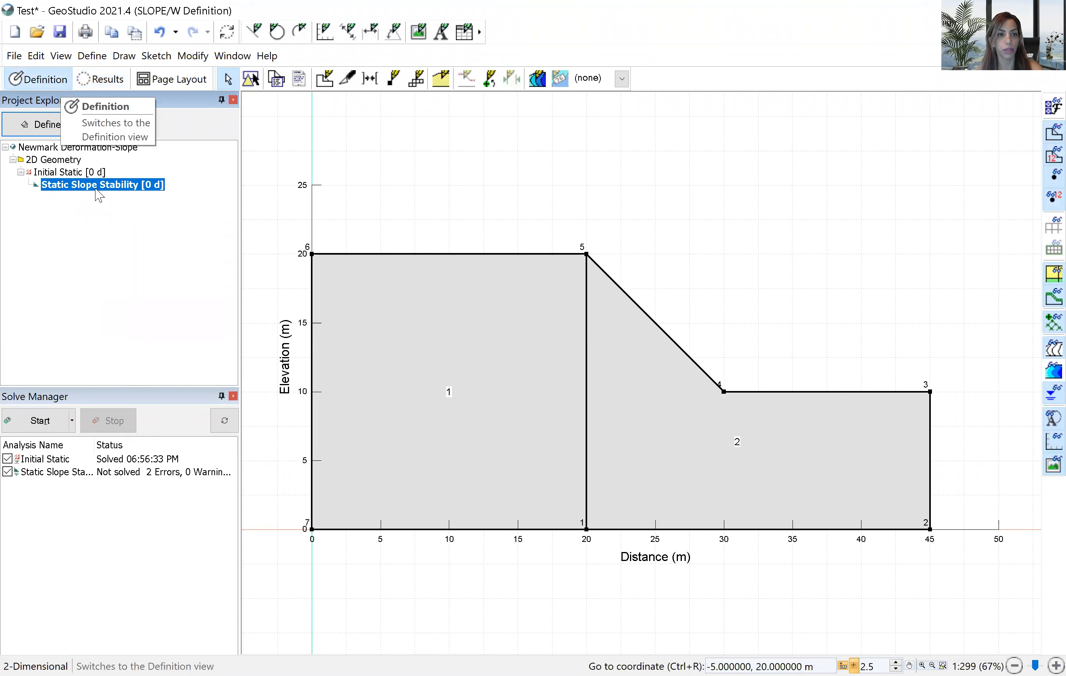
{"action": "left_click", "coordinate": [97, 189]}
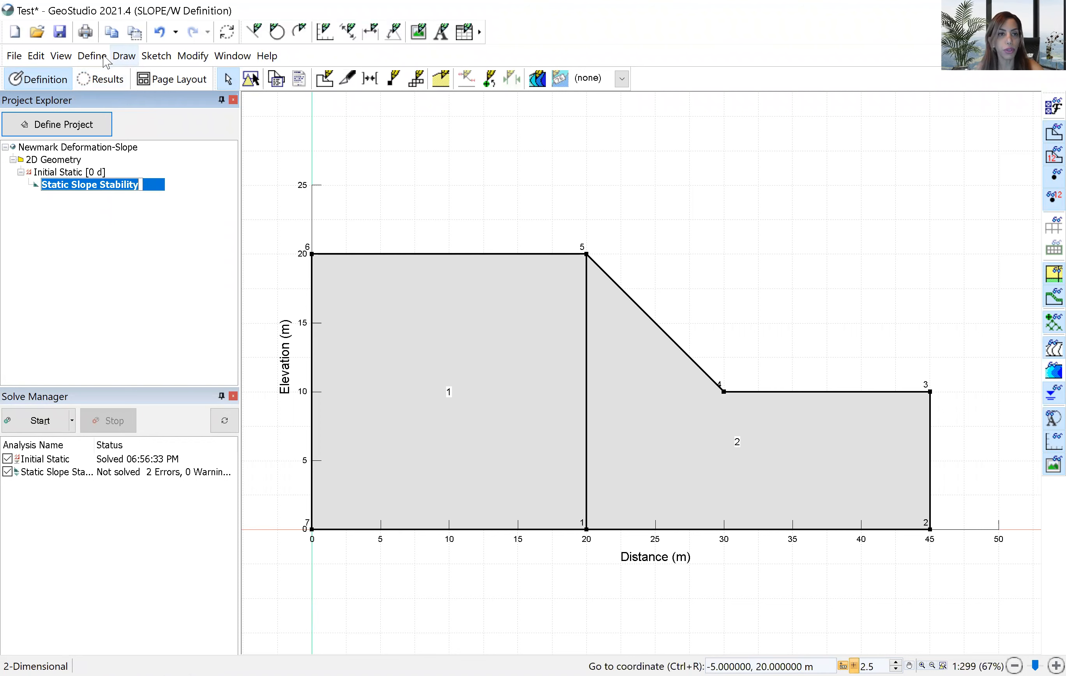
{"action": "left_click", "coordinate": [91, 55]}
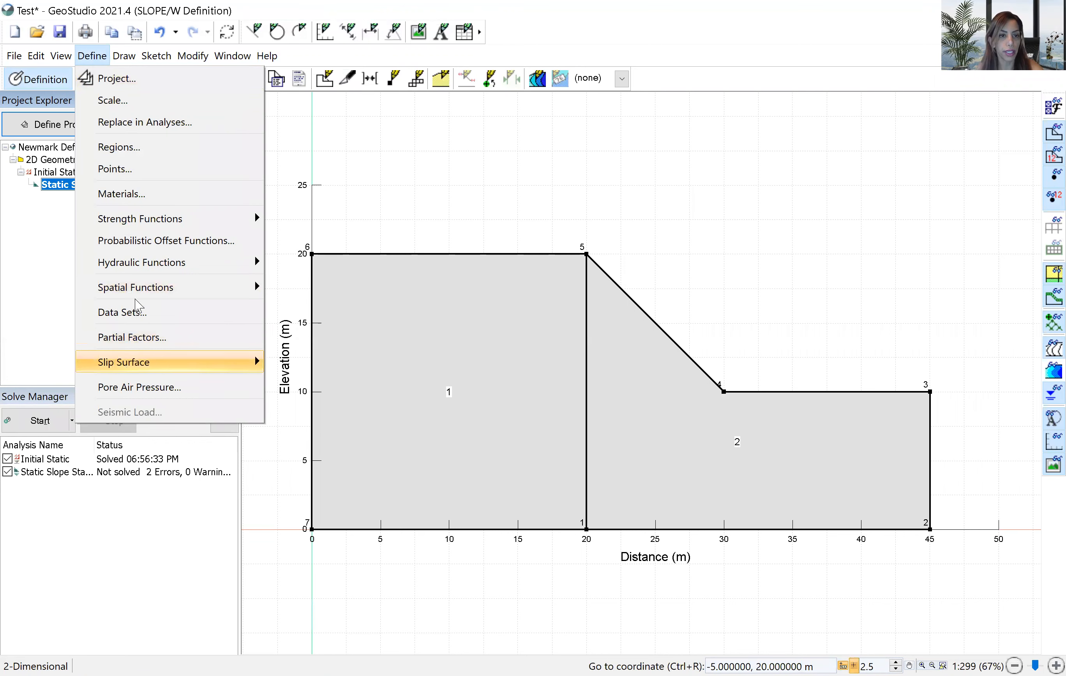
{"action": "left_click", "coordinate": [149, 199]}
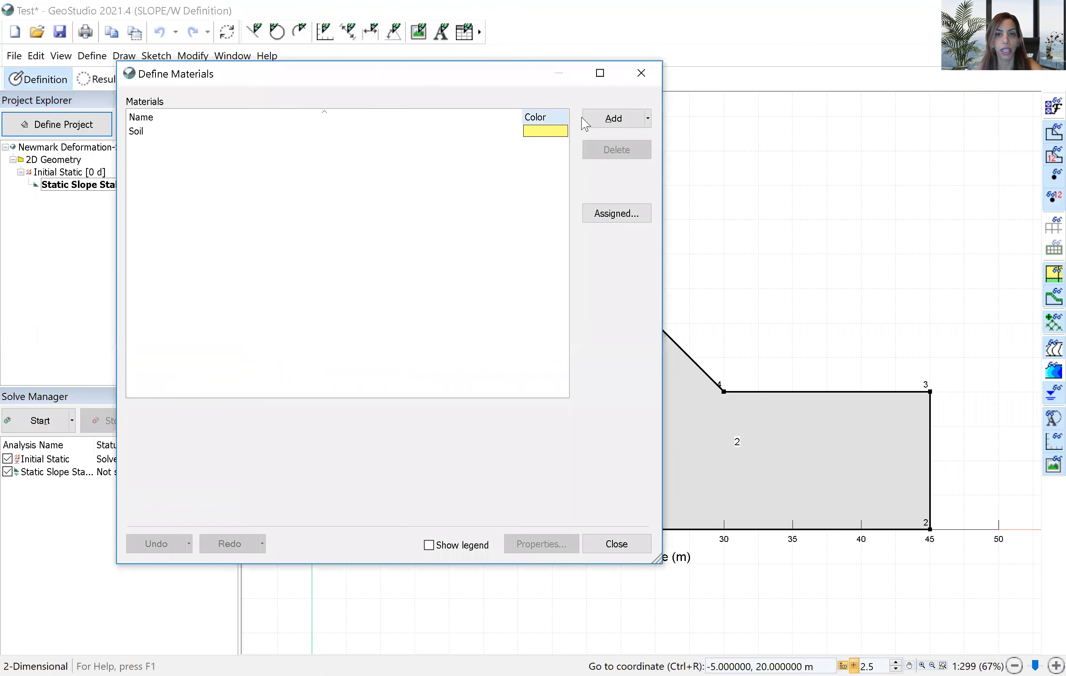
{"action": "left_click", "coordinate": [488, 136]}
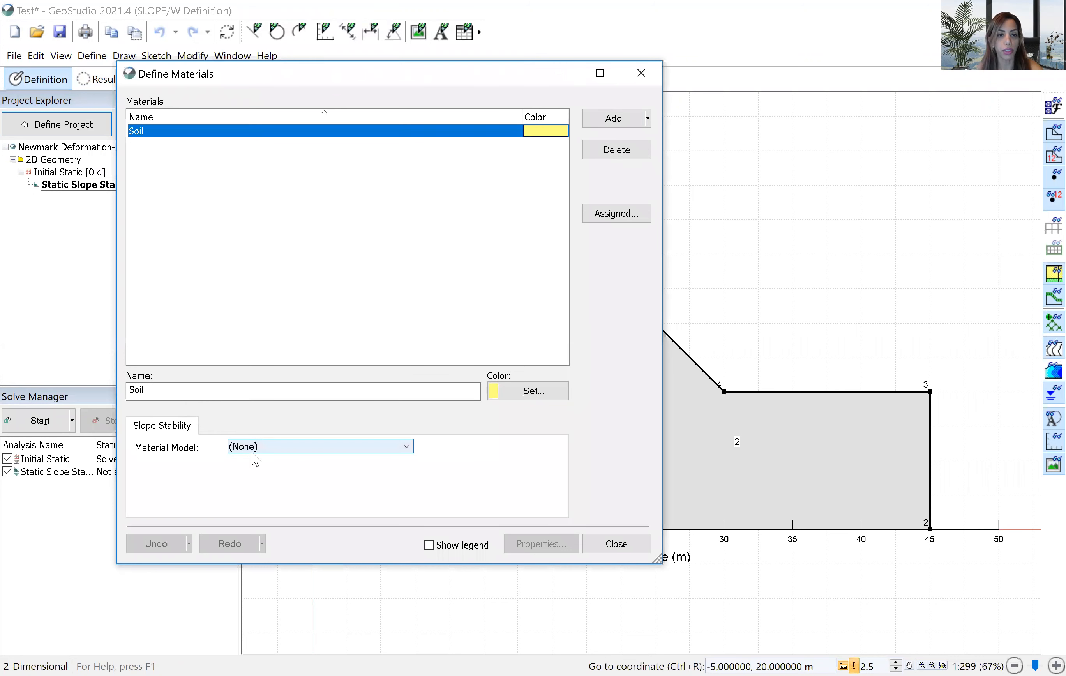
{"action": "left_click", "coordinate": [255, 450]}
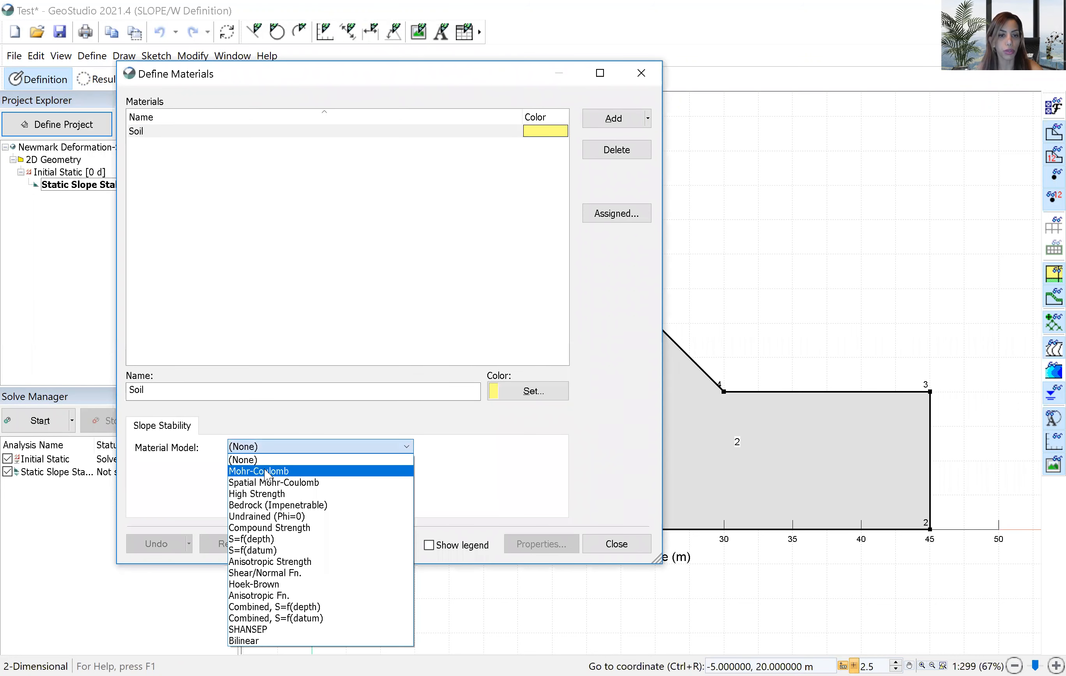
{"action": "left_click", "coordinate": [239, 471]}
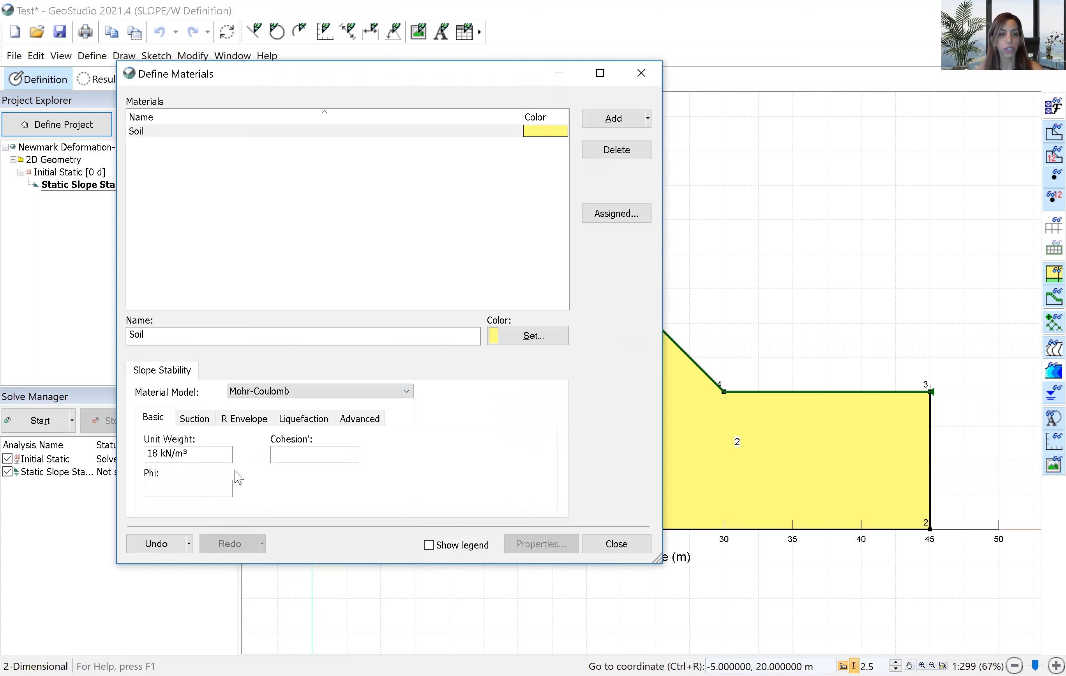
Set the Soil material's phi to 28° and its cohesion to 8, and close the materials definition.
{"action": "left_click", "coordinate": [215, 492]}
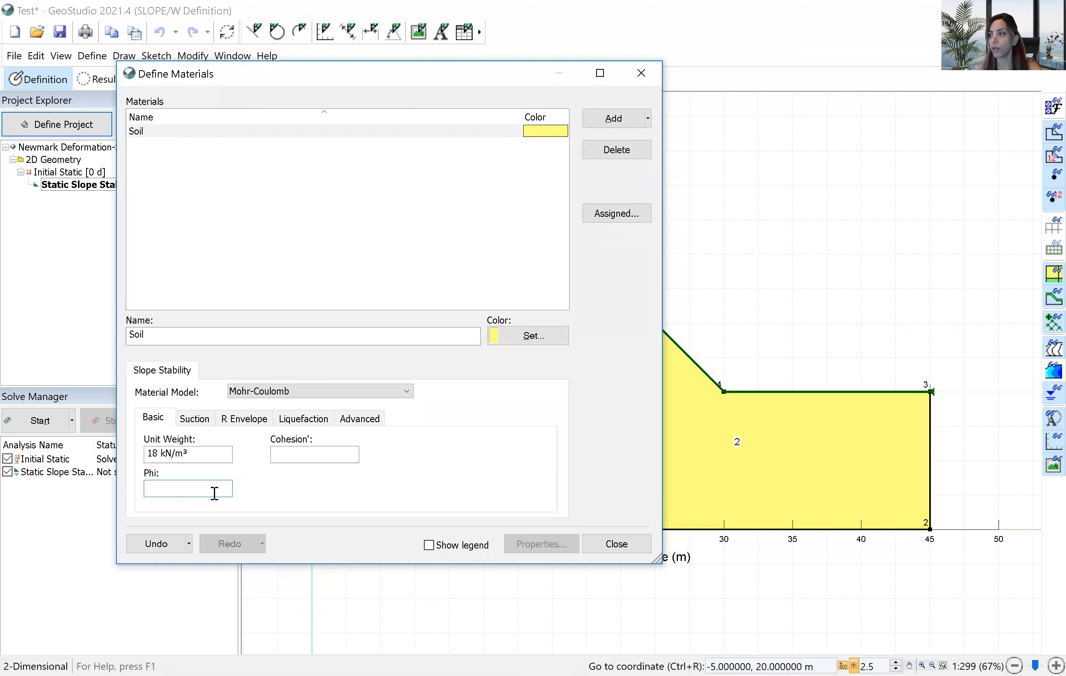
{"action": "type", "text": "28"}
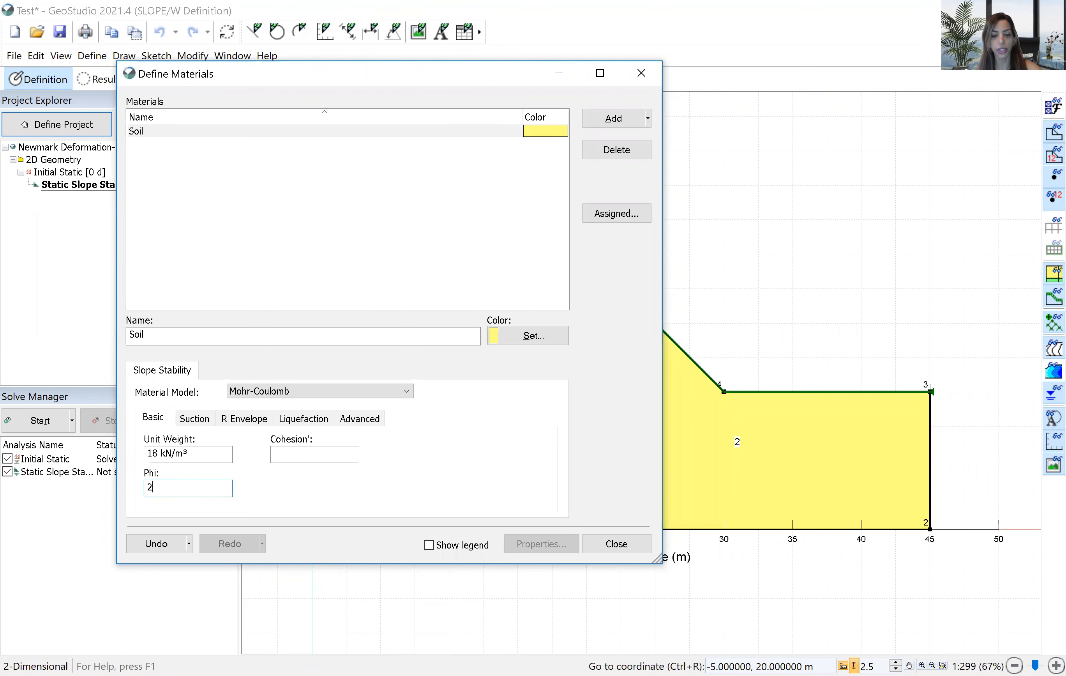
{"action": "left_click", "coordinate": [314, 459]}
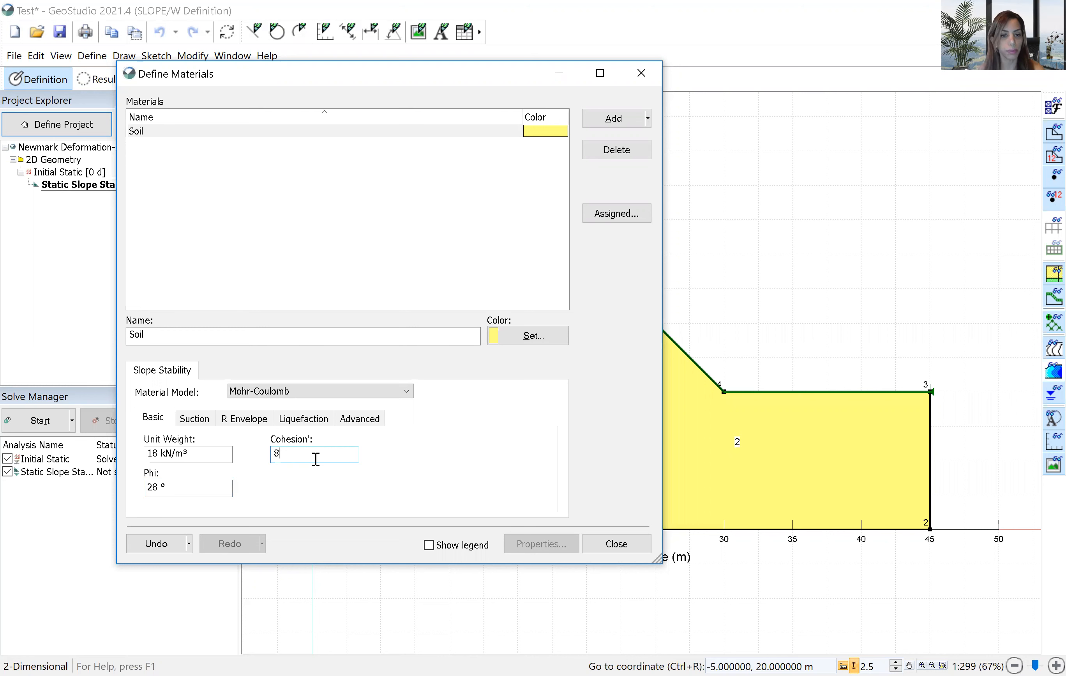
{"action": "left_click", "coordinate": [614, 548]}
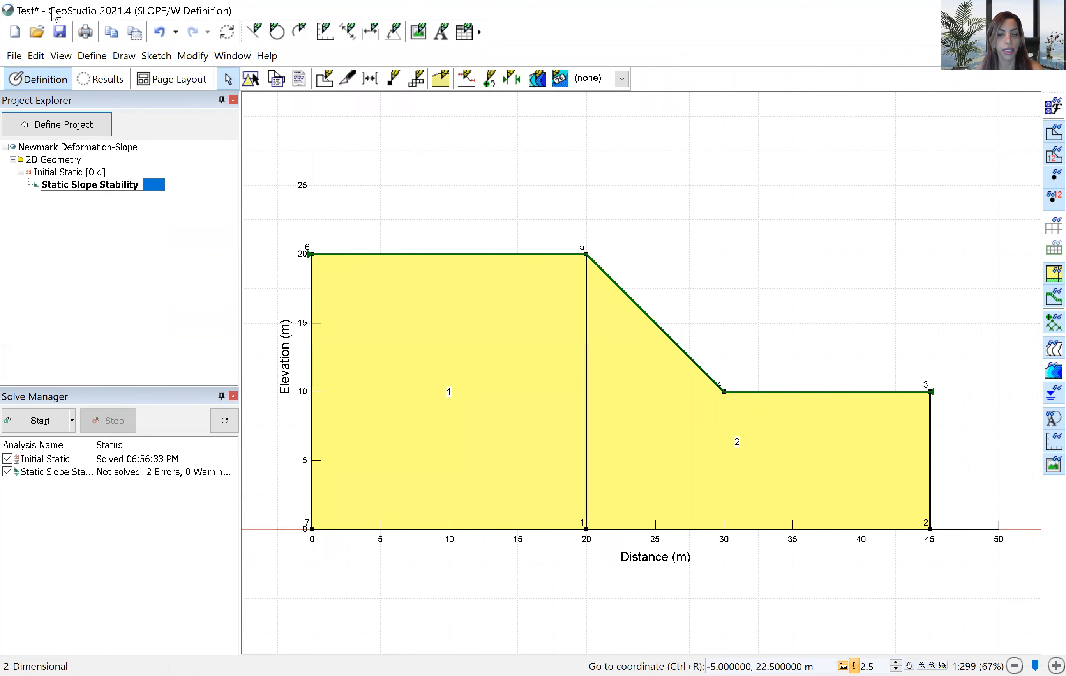
Set the pore-water pressure conditions of the Static Slope Stability analysis to (none) in the project definition.
{"action": "left_click", "coordinate": [93, 57]}
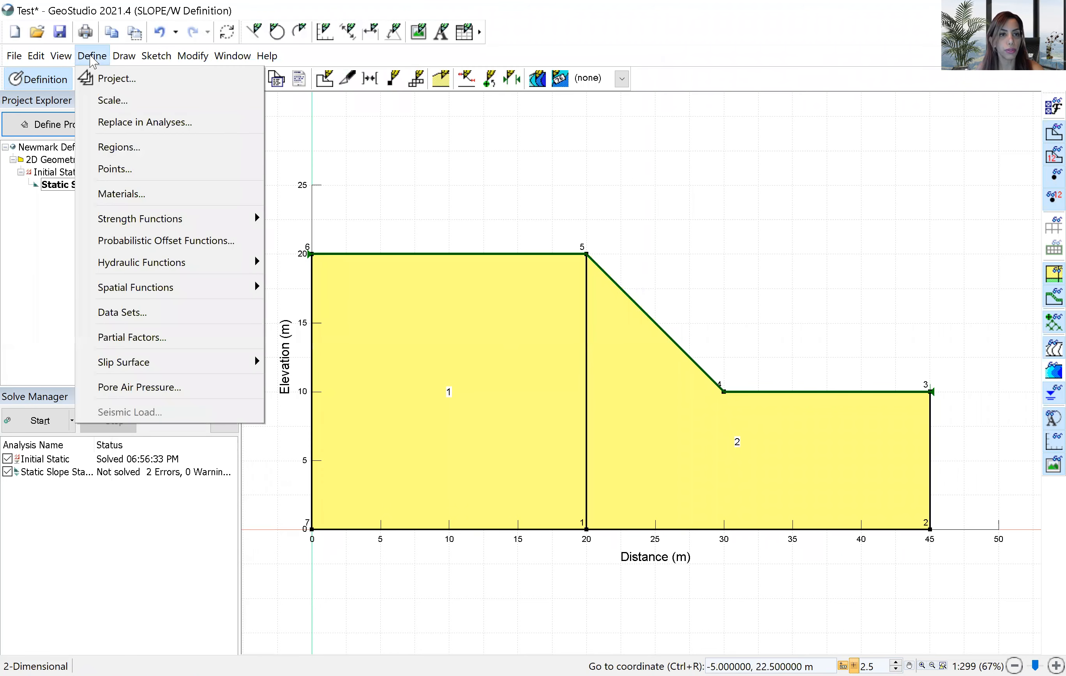
{"action": "left_click", "coordinate": [18, 238]}
{"action": "right_click", "coordinate": [98, 186]}
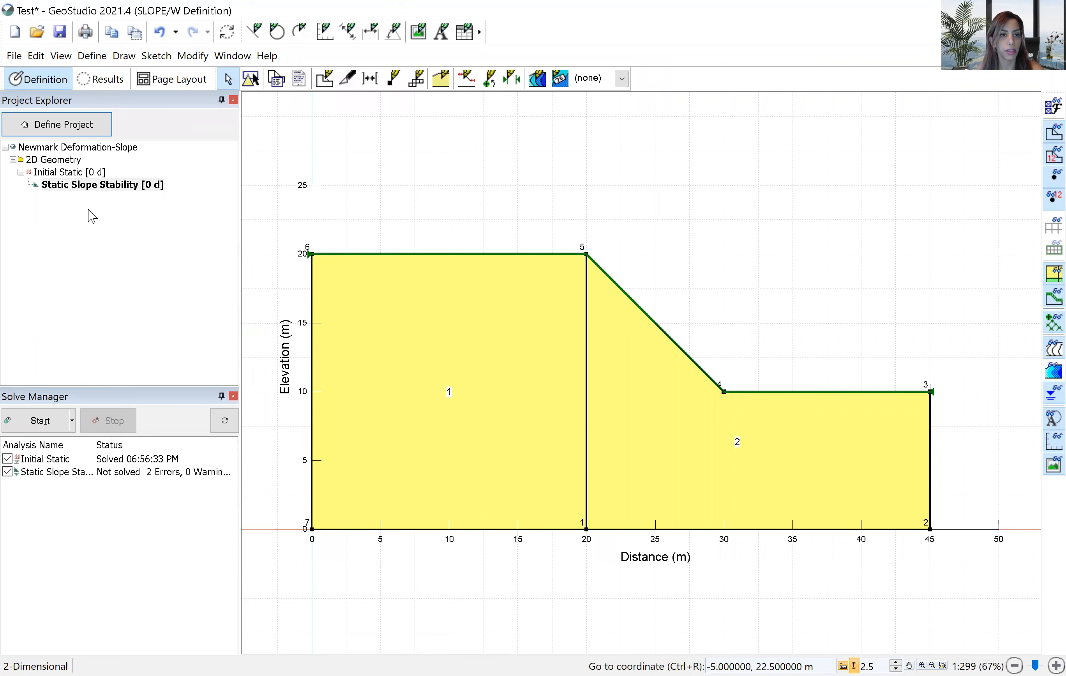
{"action": "left_click", "coordinate": [92, 273]}
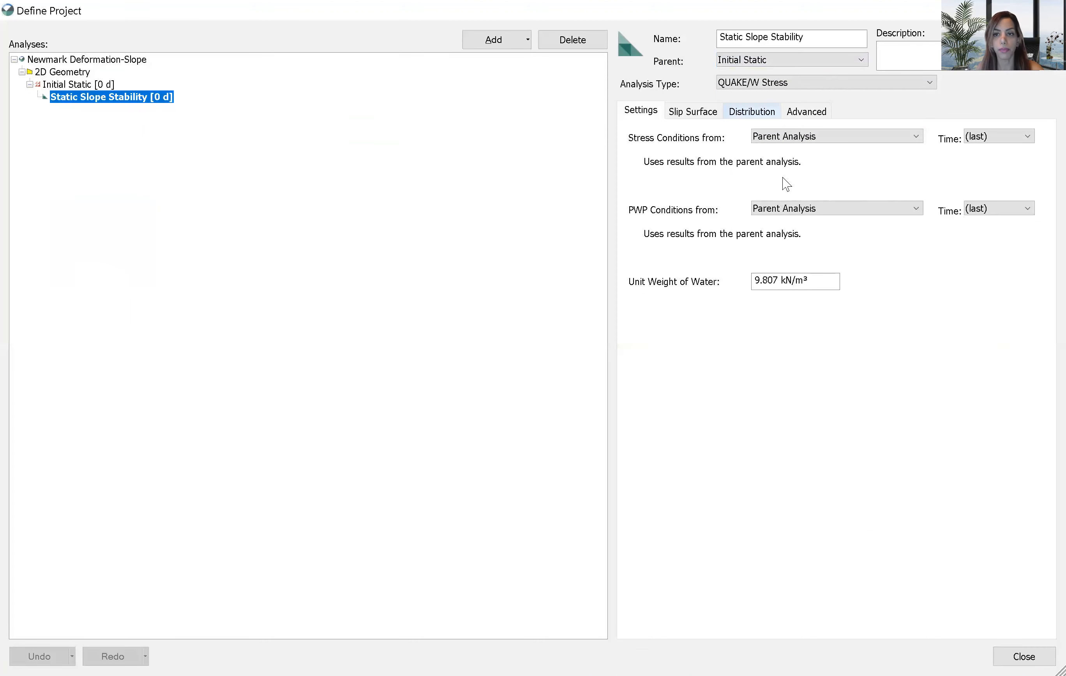
{"action": "left_click", "coordinate": [785, 213]}
{"action": "left_click", "coordinate": [786, 223]}
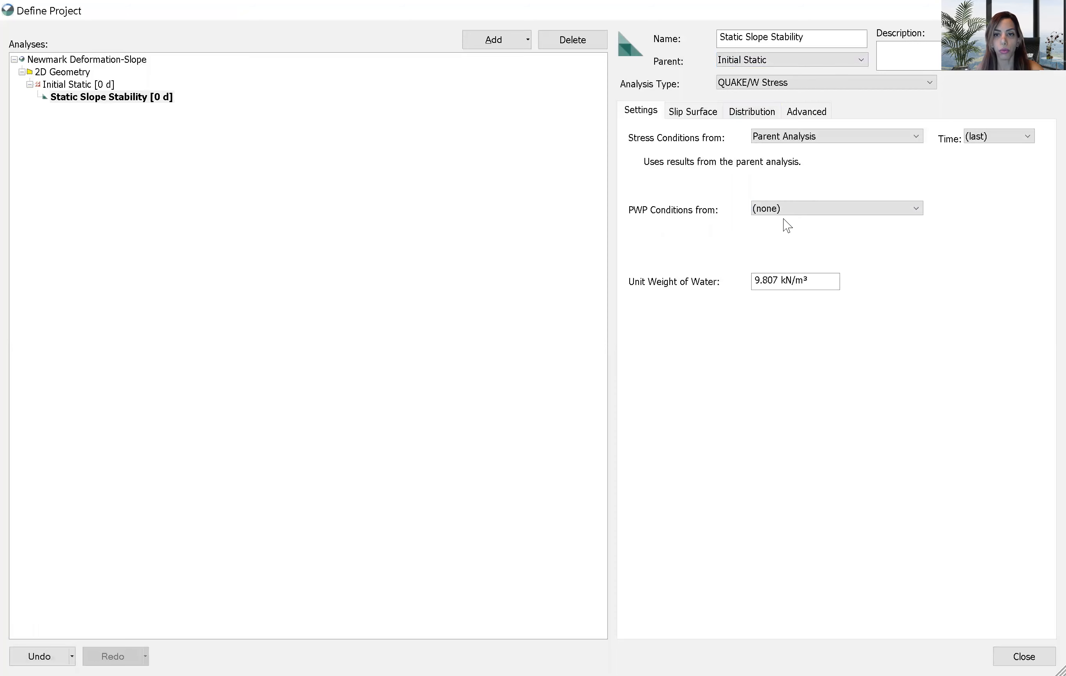
Set the number of critical slip surfaces to store to 5, check the distribution and advanced settings, and close the project definition.
{"action": "left_click", "coordinate": [702, 113]}
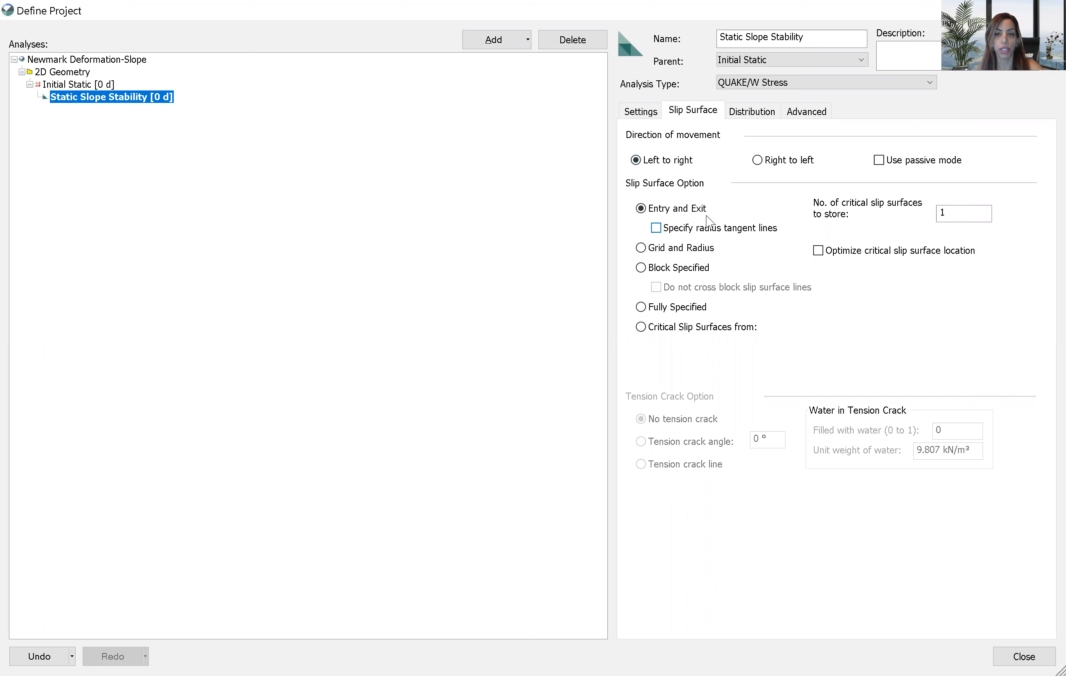
{"action": "double_click", "coordinate": [947, 213]}
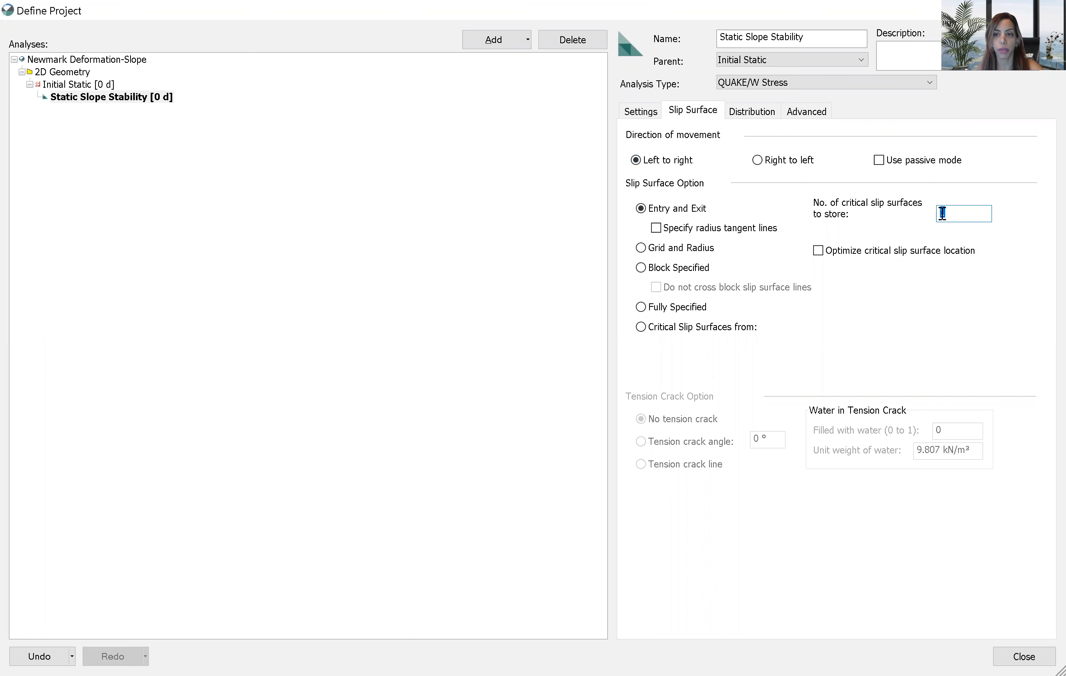
{"action": "type", "text": "5"}
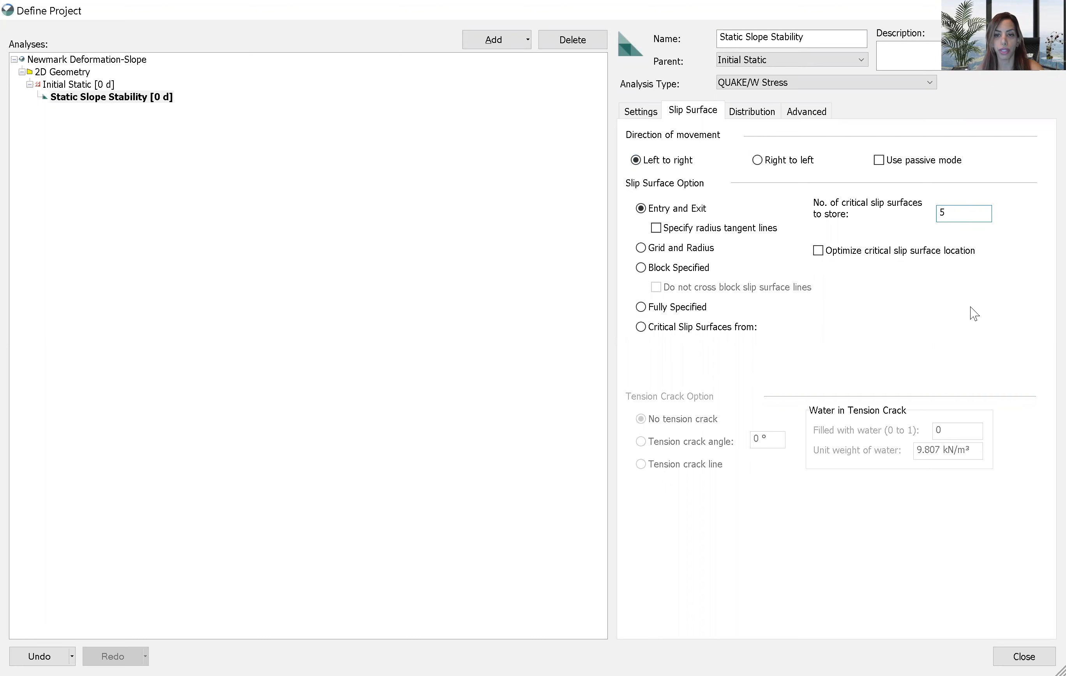
{"action": "left_click", "coordinate": [747, 114]}
{"action": "left_click", "coordinate": [799, 117]}
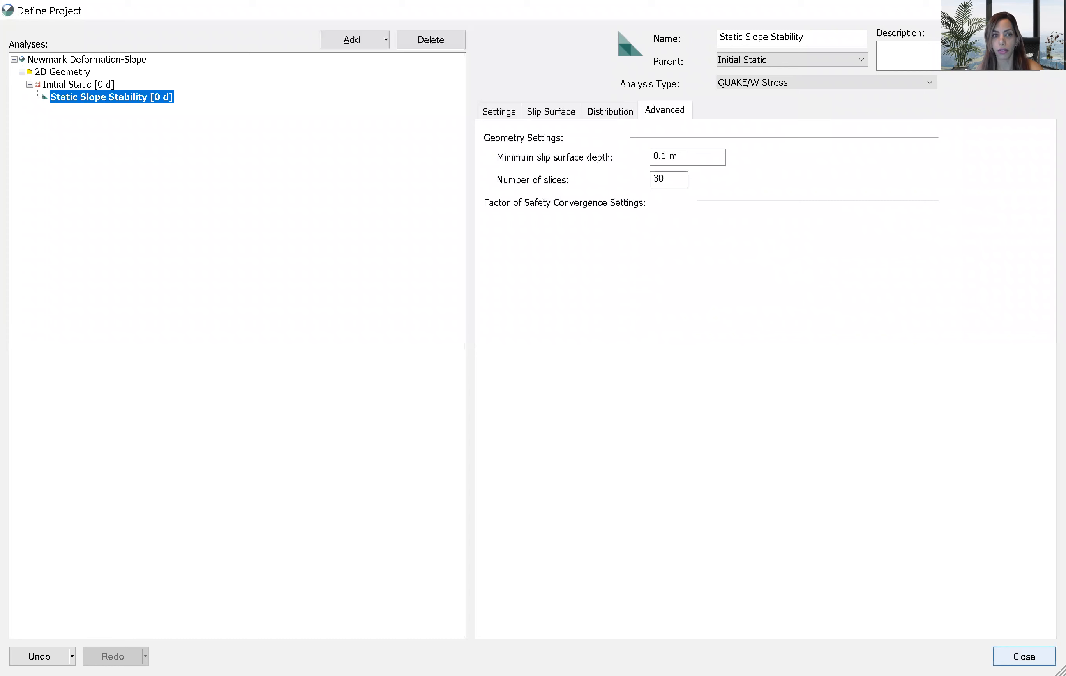
{"action": "left_click", "coordinate": [1024, 656]}
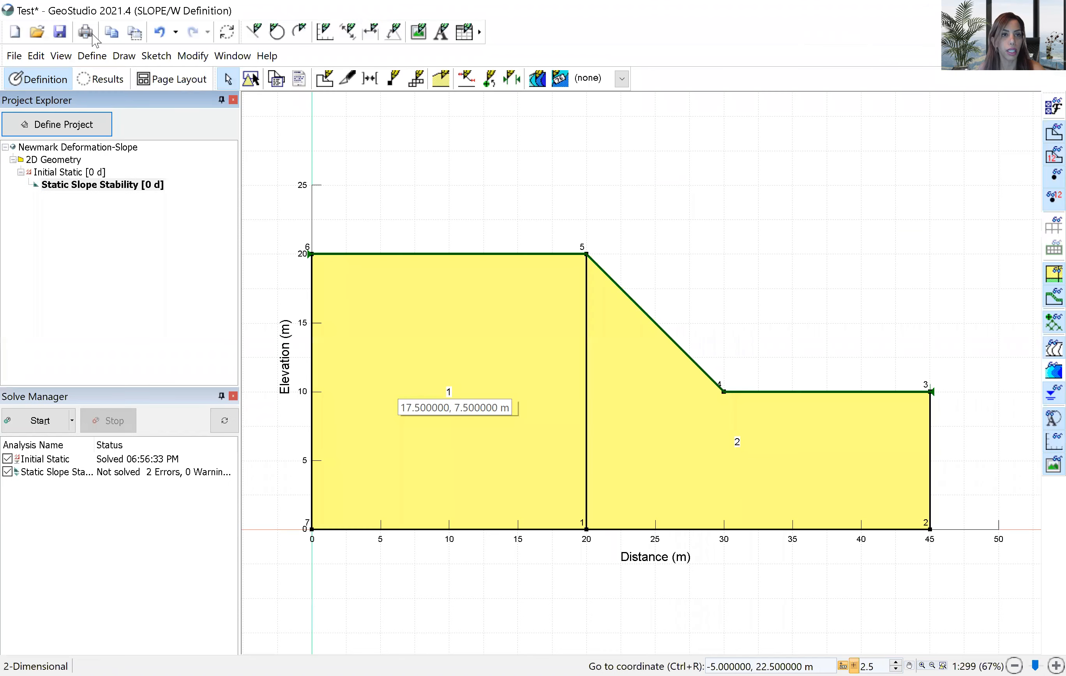
Define the slip surface entry range from point (12, 20) m to point (18, 20) m.
{"action": "left_click", "coordinate": [125, 56]}
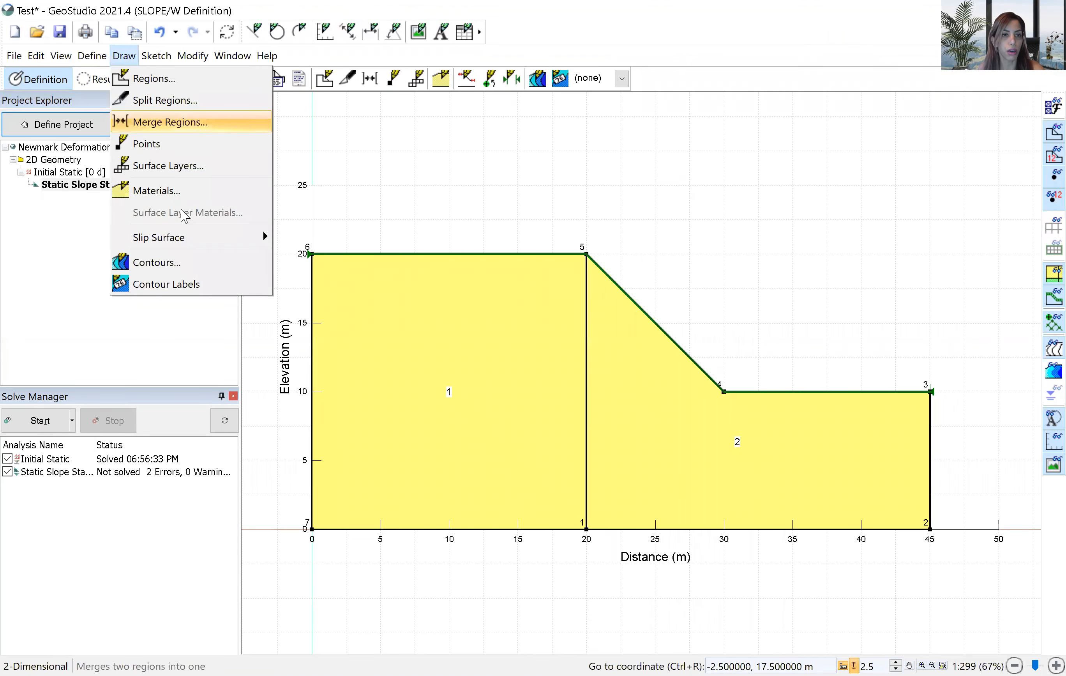
{"action": "mouse_move", "coordinate": [201, 240]}
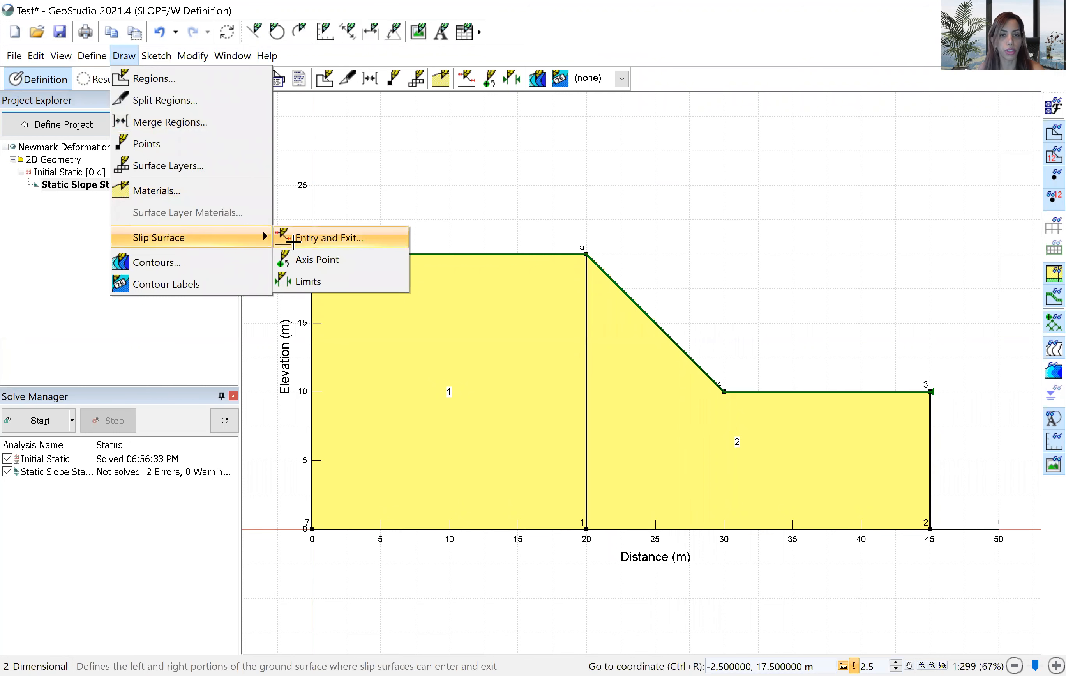
{"action": "left_click", "coordinate": [292, 241]}
{"action": "left_click", "coordinate": [185, 101]}
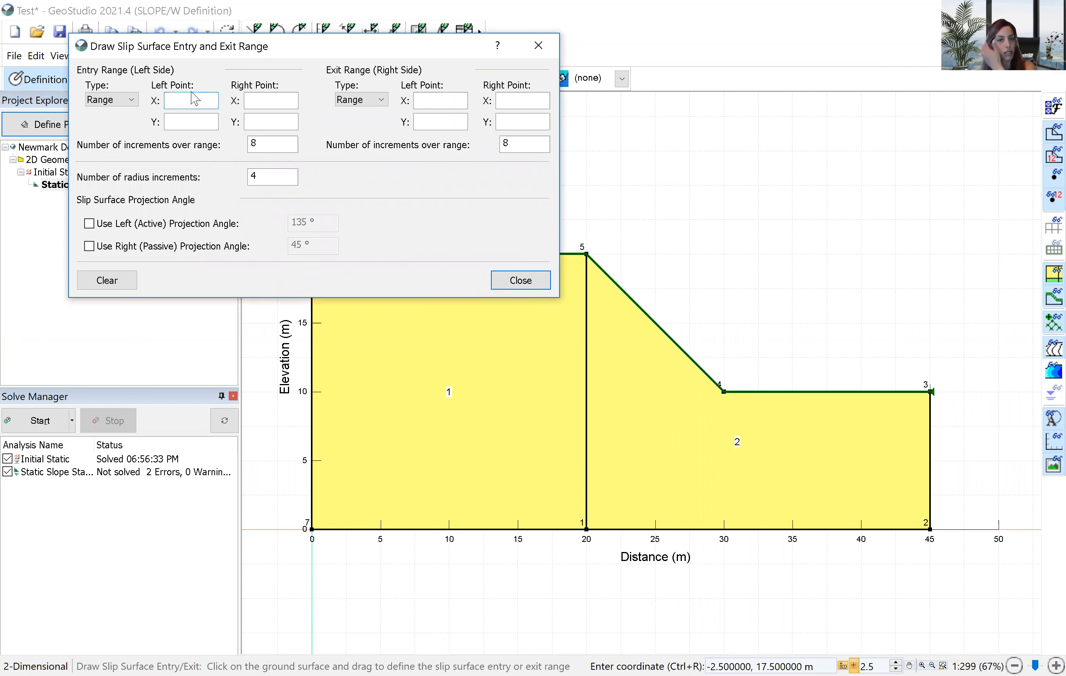
{"action": "type", "text": "12"}
{"action": "key", "text": "Tab"}
{"action": "type", "text": "20"}
{"action": "left_click", "coordinate": [264, 101]}
{"action": "type", "text": "18"}
{"action": "key", "text": "Tab"}
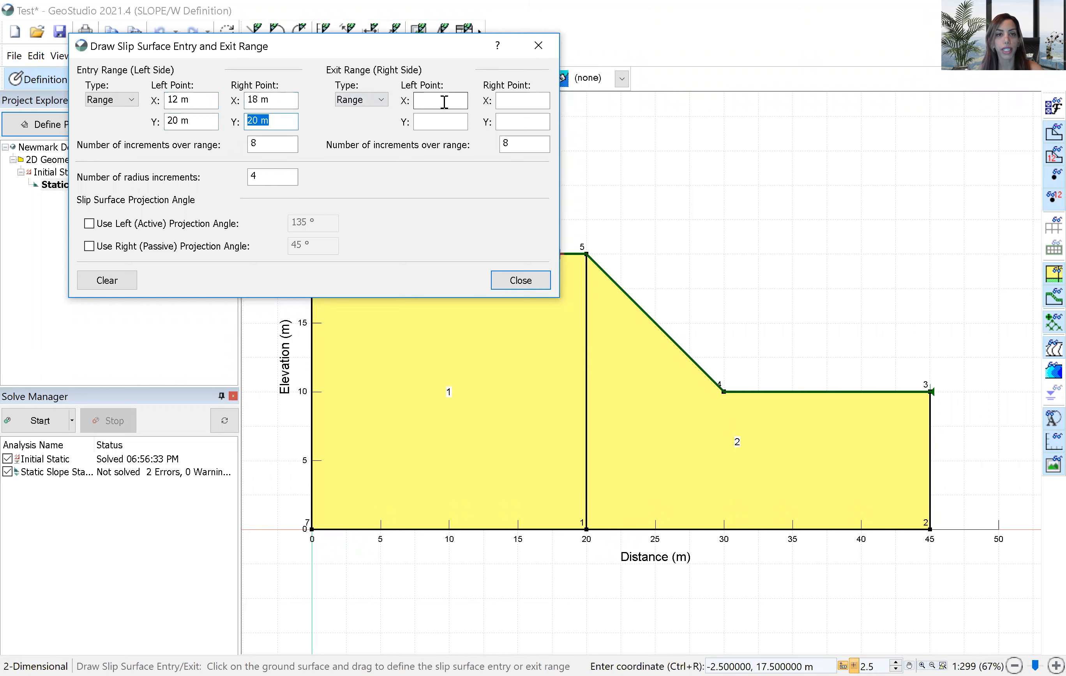
Define the slip surface exit as a single point at (30, 10) m and solve the analyses.
{"action": "left_click", "coordinate": [376, 99]}
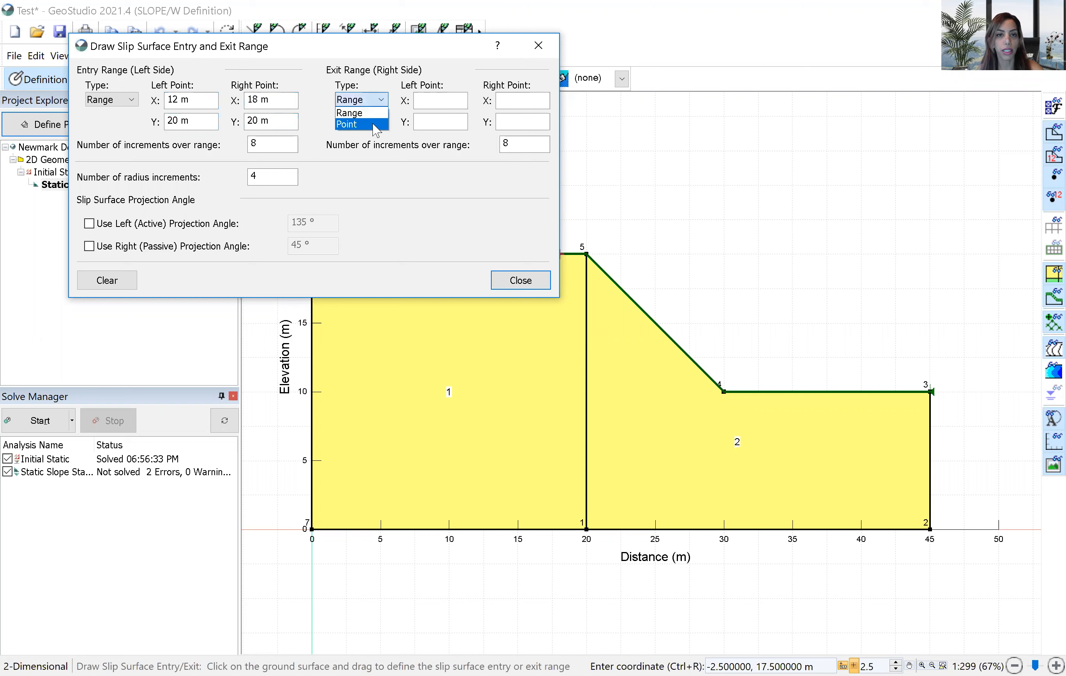
{"action": "left_click", "coordinate": [376, 125]}
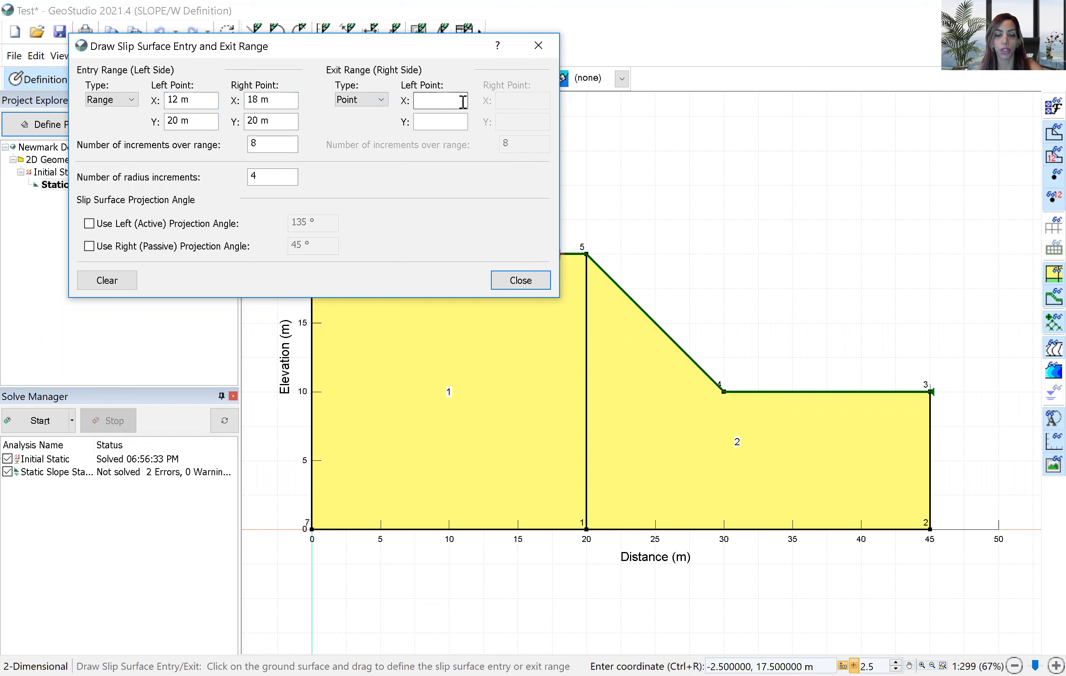
{"action": "left_click", "coordinate": [463, 102]}
{"action": "type", "text": "1"}
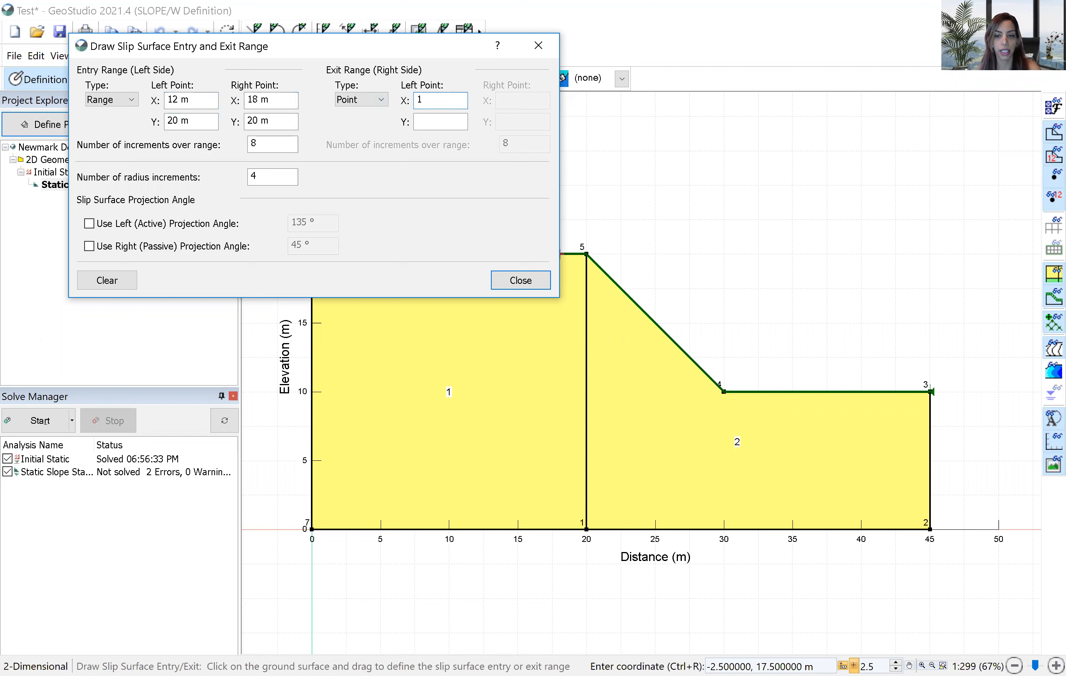
{"action": "key", "text": "BackSpace"}
{"action": "type", "text": "0"}
{"action": "left_click", "coordinate": [462, 119]}
{"action": "type", "text": "10"}
{"action": "left_click", "coordinate": [518, 273]}
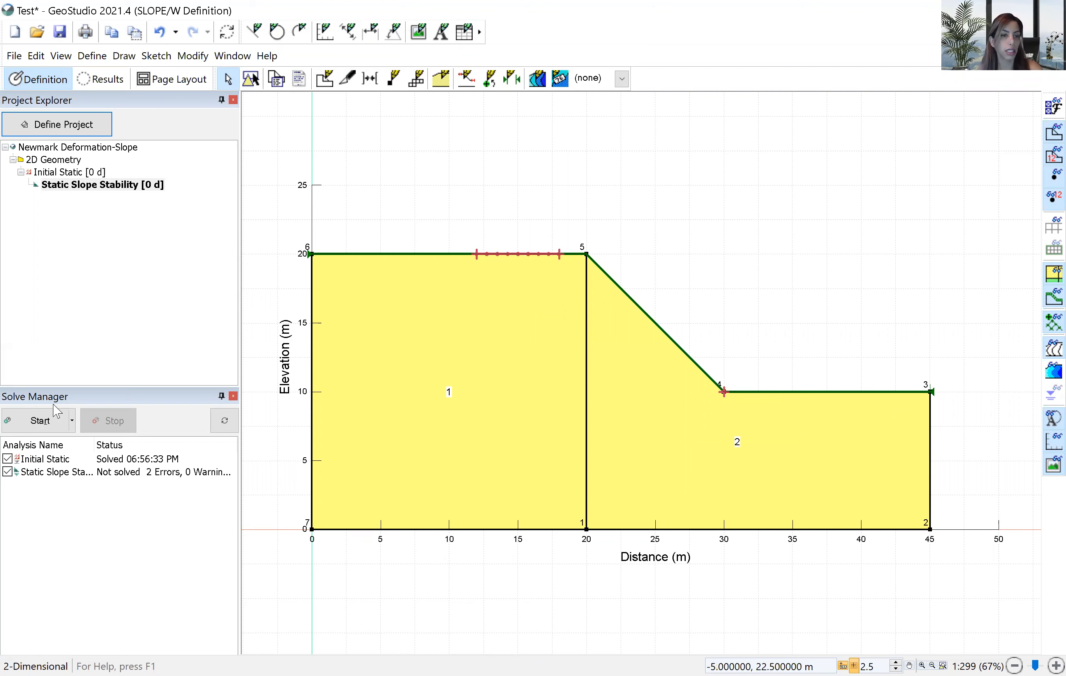
{"action": "left_click", "coordinate": [39, 424]}
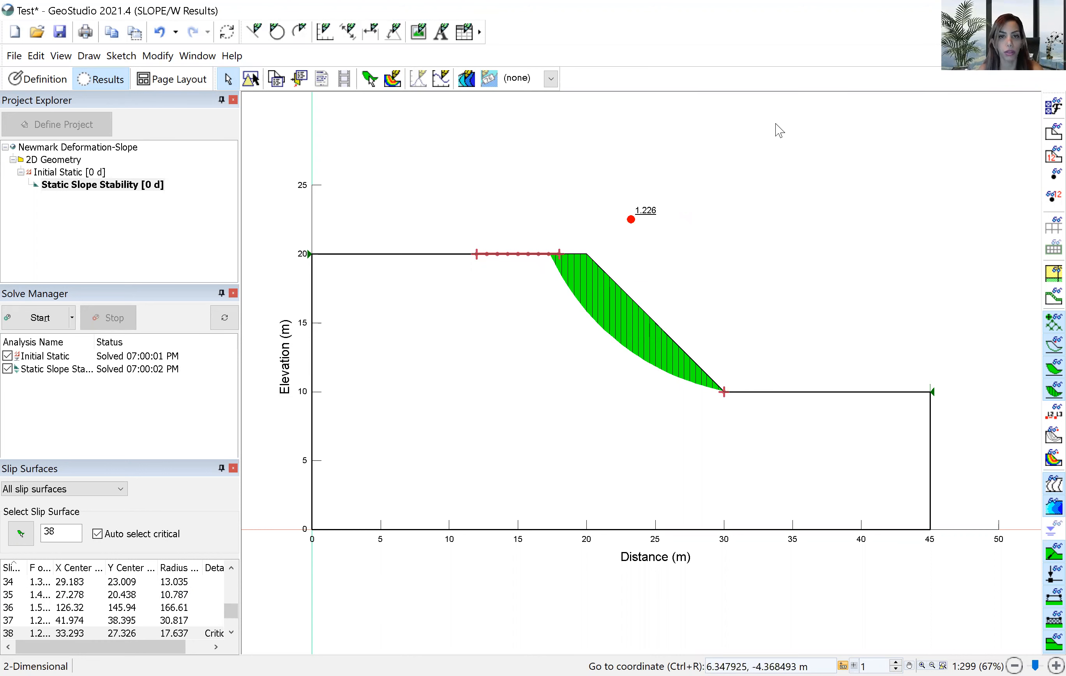
Compare several trial slip surfaces of the Static Slope Stability results and return to the automatically selected critical one.
{"action": "left_click", "coordinate": [63, 608]}
{"action": "left_click", "coordinate": [77, 582]}
{"action": "scroll", "coordinate": [76, 588], "scroll_direction": "down", "scroll_amount": 2}
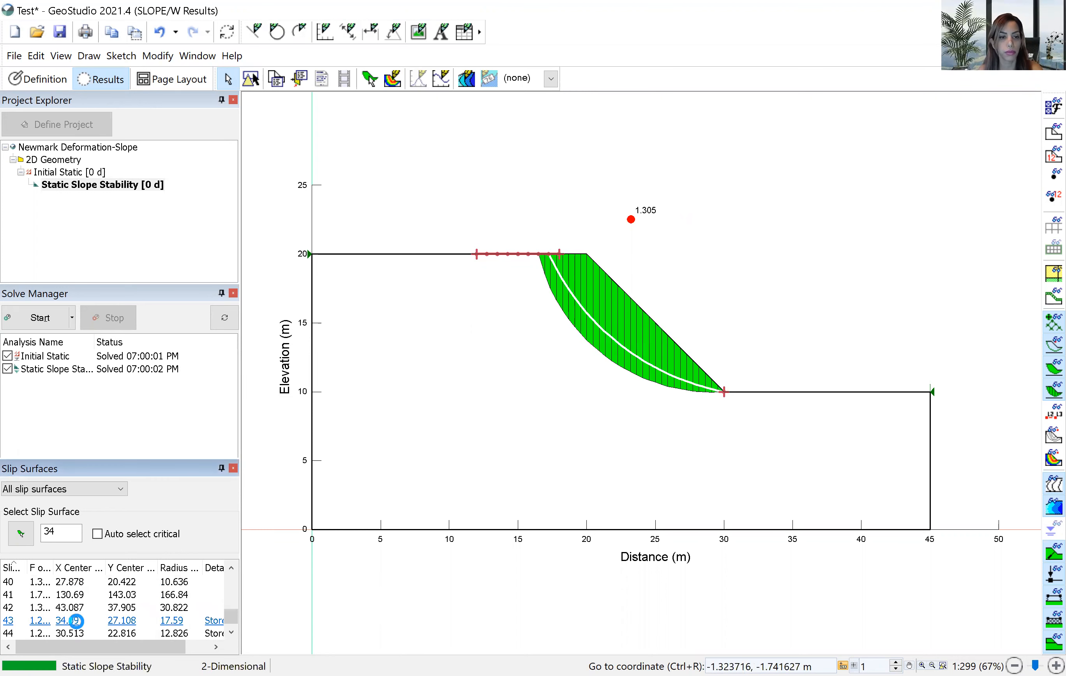
{"action": "left_click", "coordinate": [77, 620]}
{"action": "scroll", "coordinate": [79, 629], "scroll_direction": "down", "scroll_amount": 1}
{"action": "left_click", "coordinate": [78, 621]}
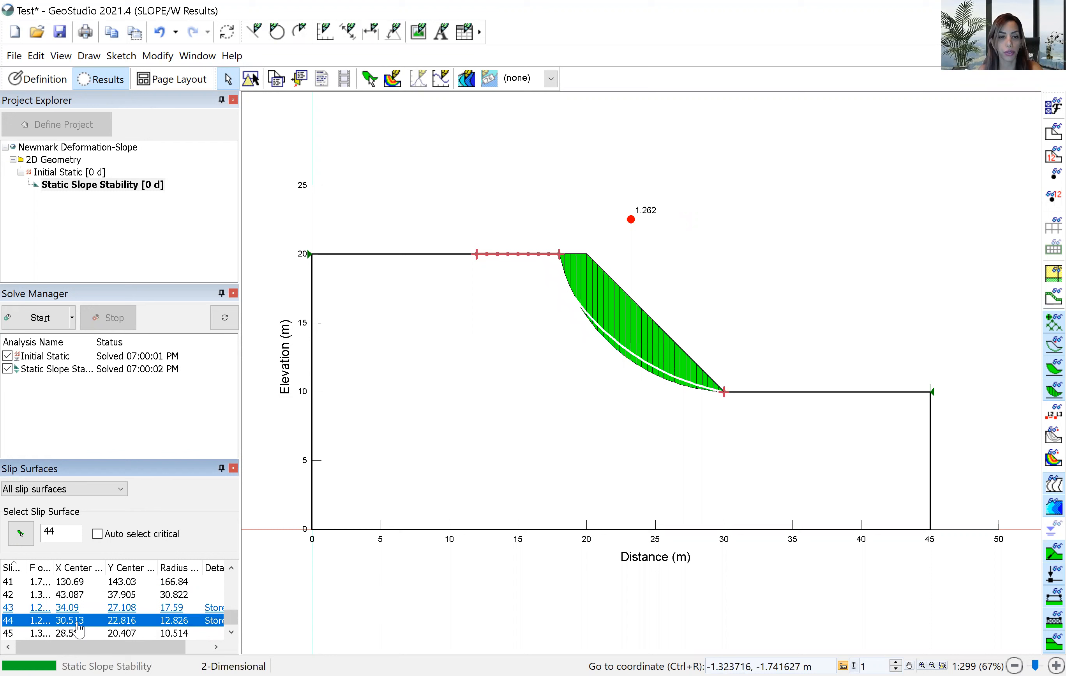
{"action": "left_click_drag", "start_coordinate": [234, 620], "coordinate": [234, 585]}
{"action": "left_click", "coordinate": [160, 608]}
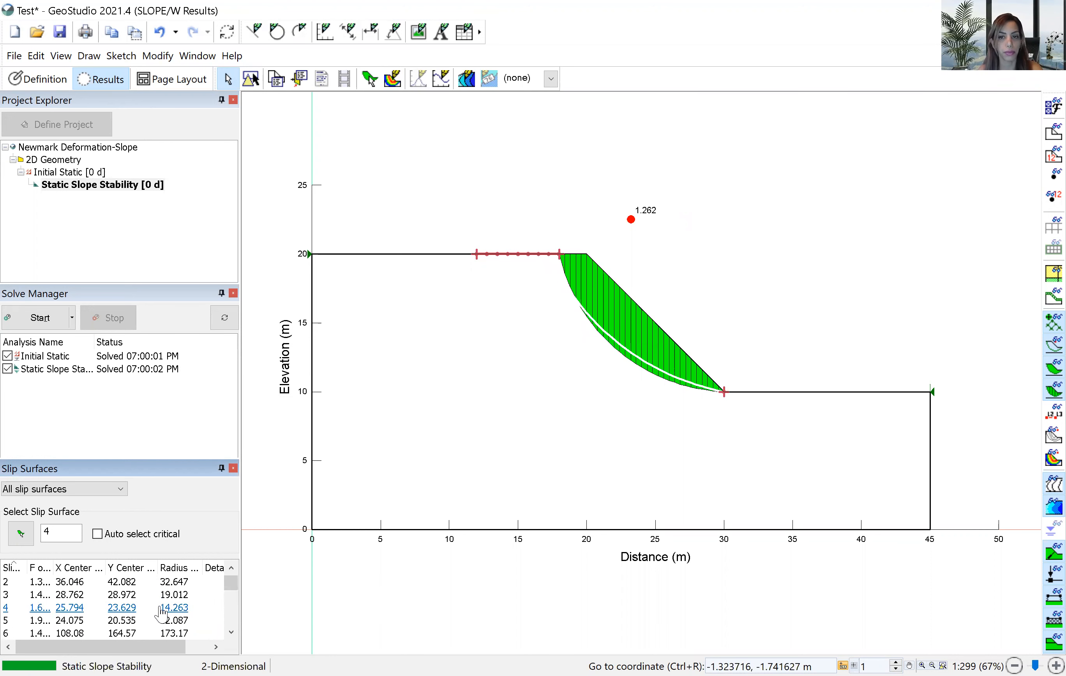
{"action": "left_click", "coordinate": [87, 621]}
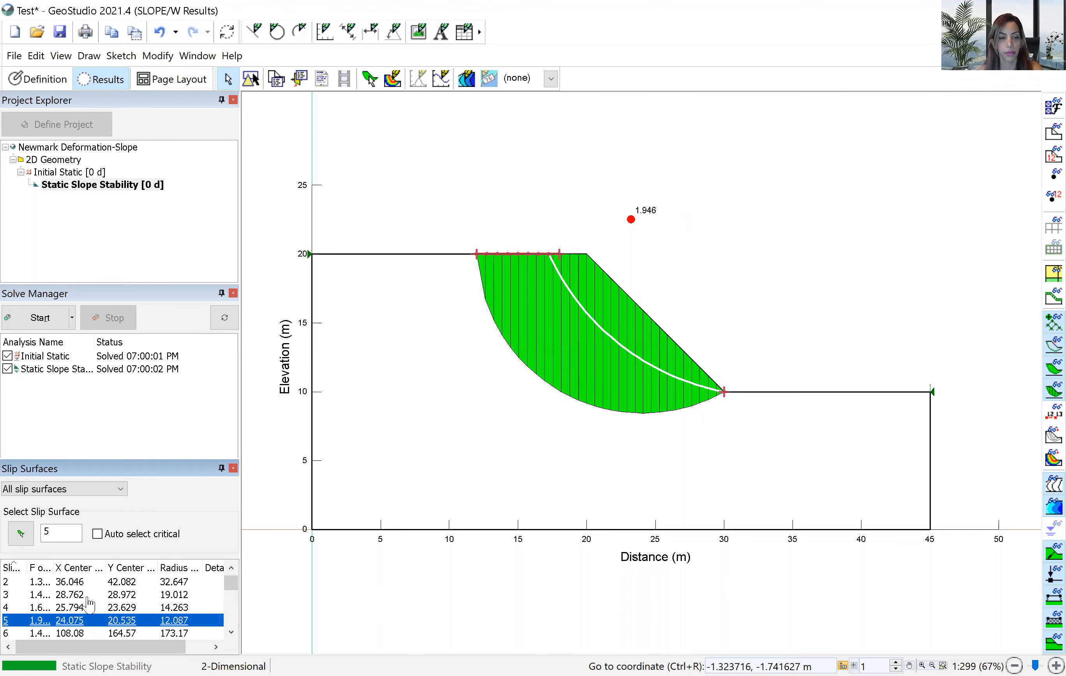
{"action": "left_click", "coordinate": [98, 533]}
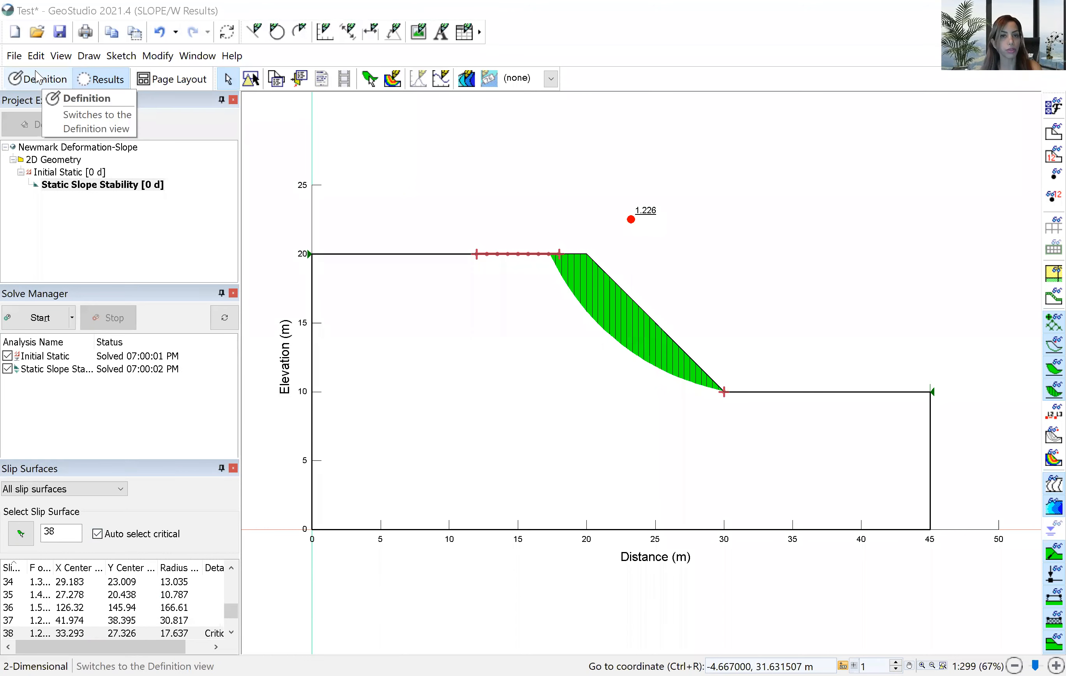
Return to the model definition and add an Equivalent Linear Dynamic QUAKE/W analysis named Dynamic QUAKE/W under Initial Static.
{"action": "left_click", "coordinate": [38, 85]}
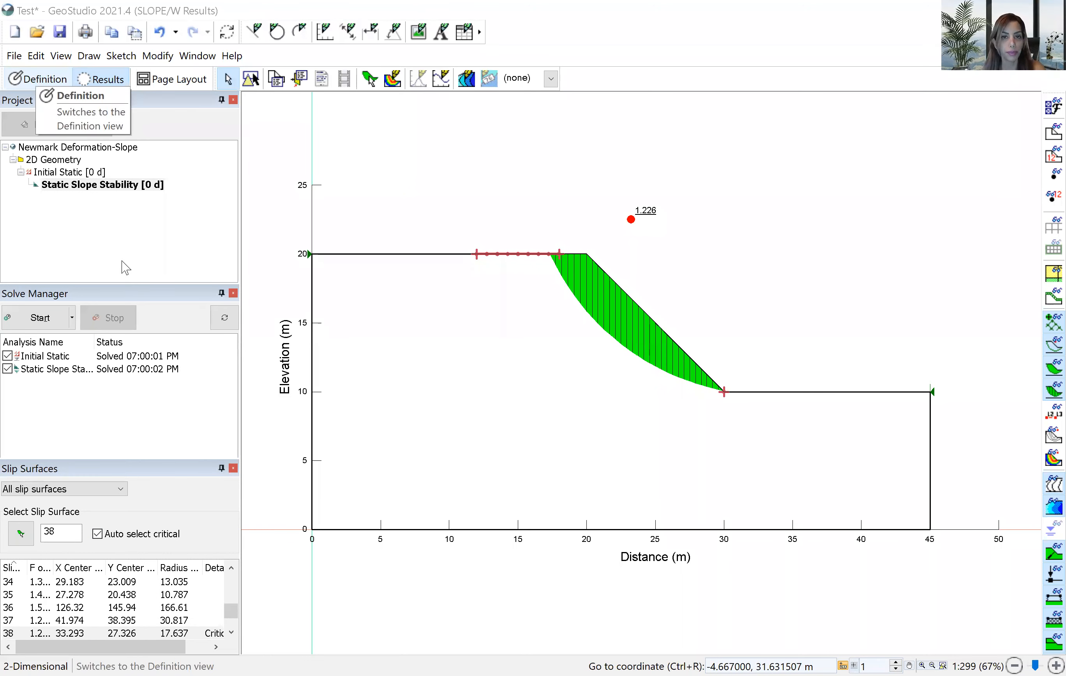
{"action": "left_click", "coordinate": [68, 174]}
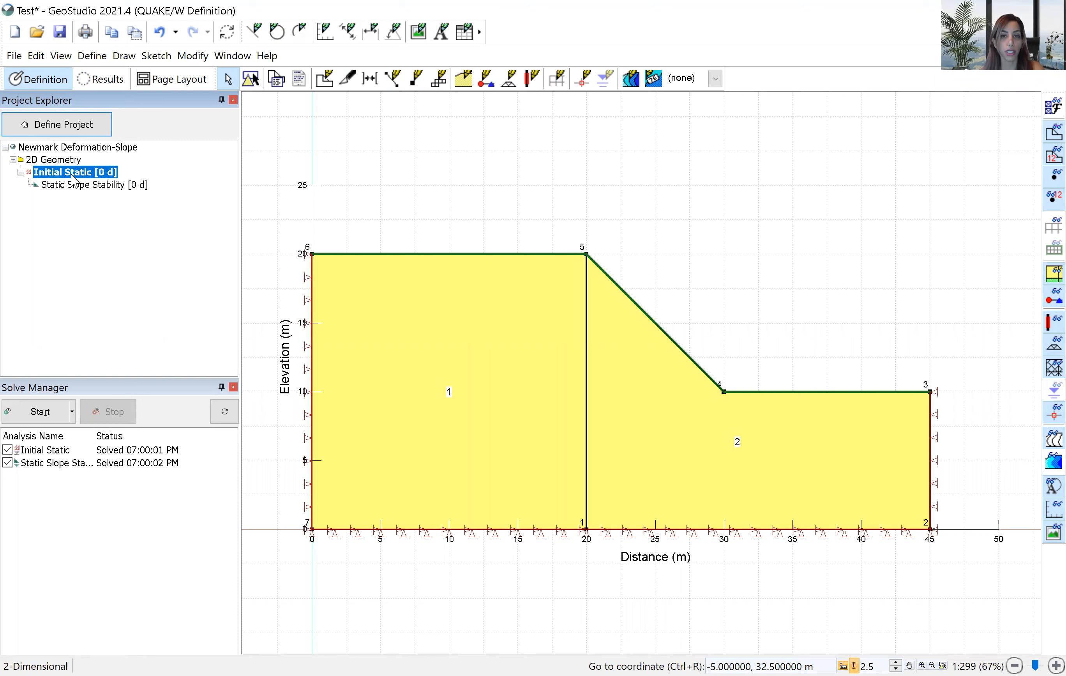
{"action": "right_click", "coordinate": [73, 176]}
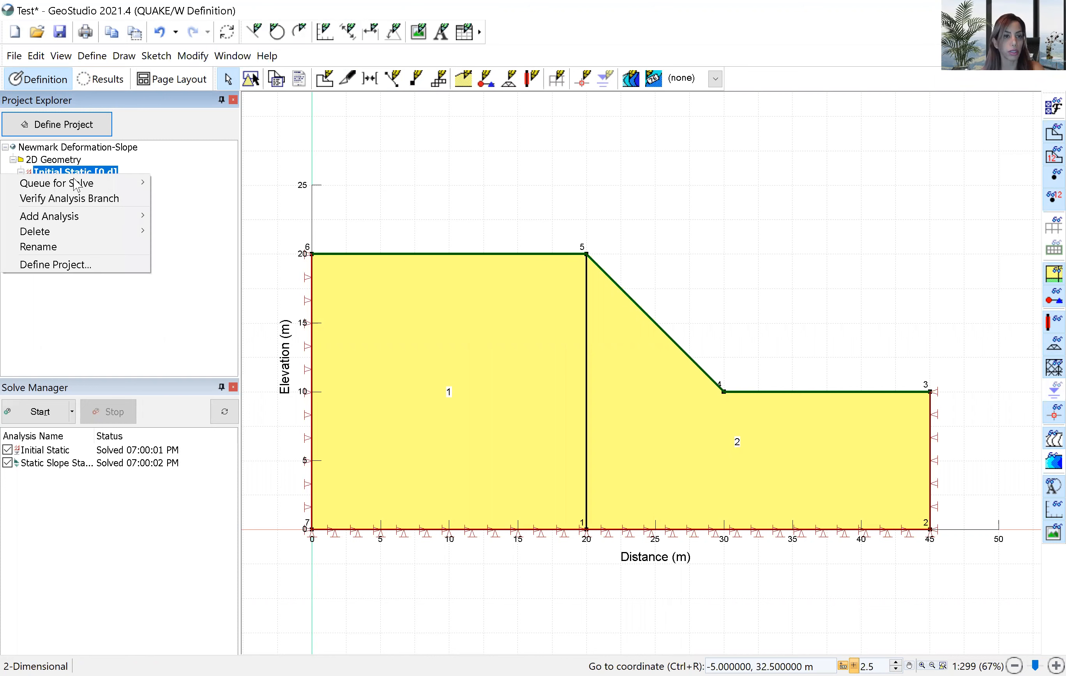
{"action": "mouse_move", "coordinate": [191, 218]}
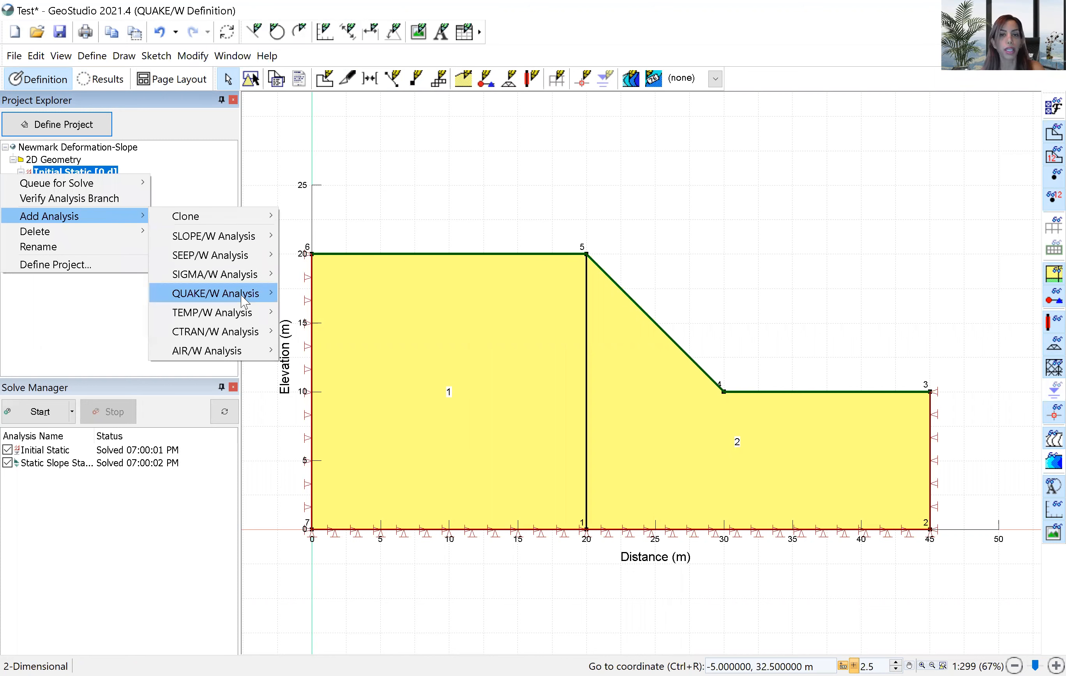
{"action": "mouse_move", "coordinate": [245, 300]}
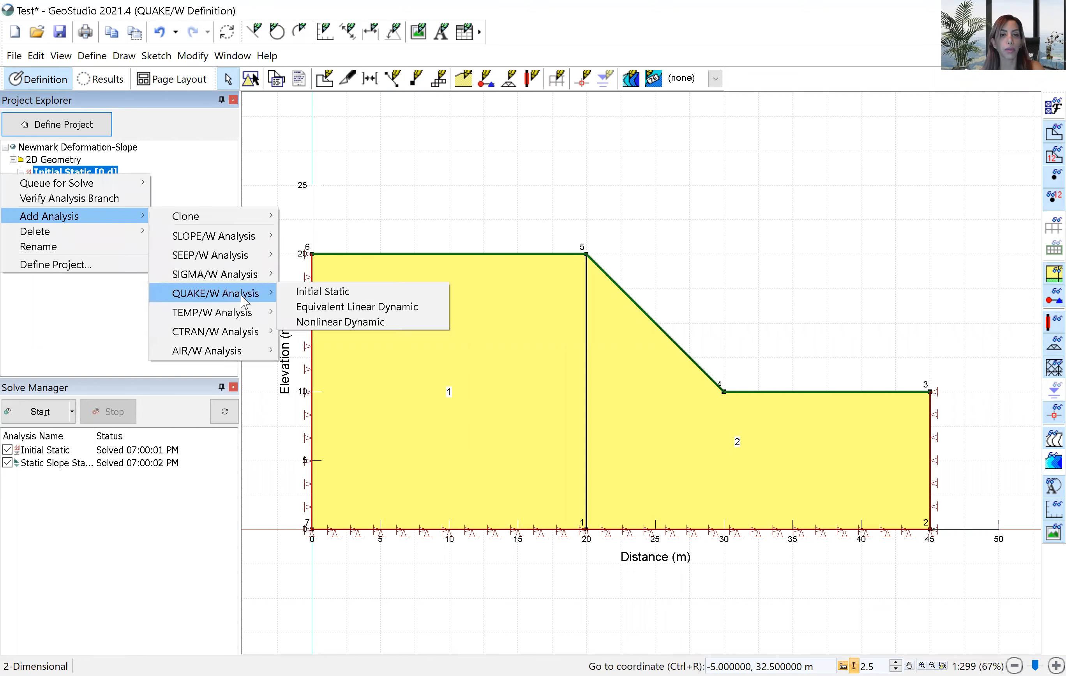
{"action": "left_click", "coordinate": [300, 307]}
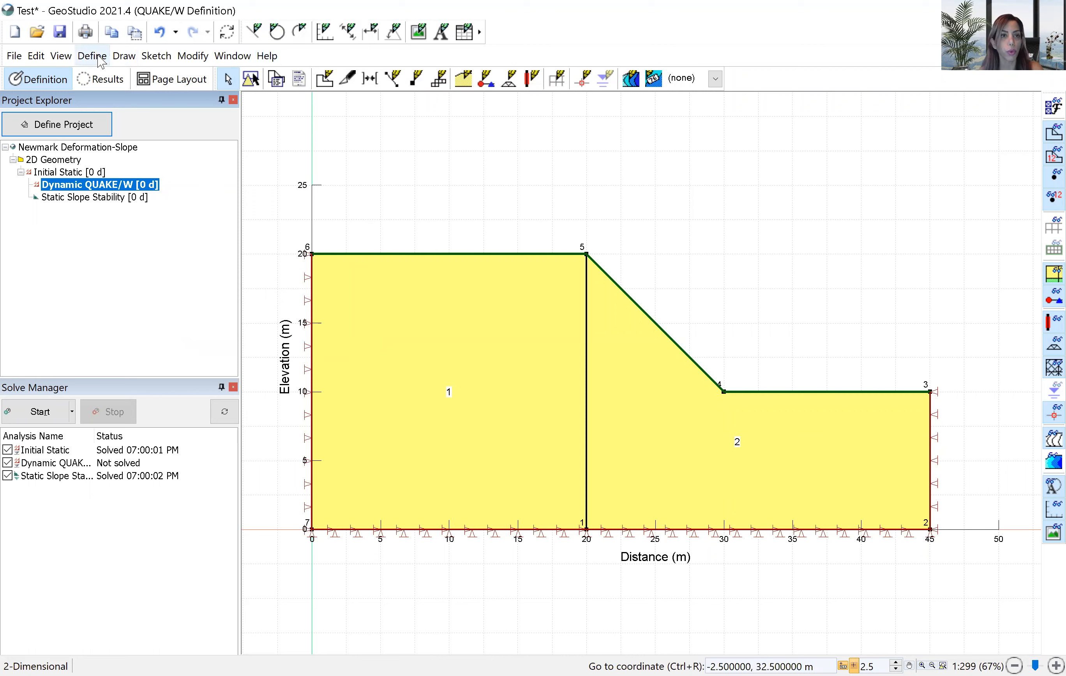
Assign the Fixed Y boundary condition to the slope's left and right vertical edges for the Dynamic QUAKE/W analysis.
{"action": "left_click", "coordinate": [124, 56]}
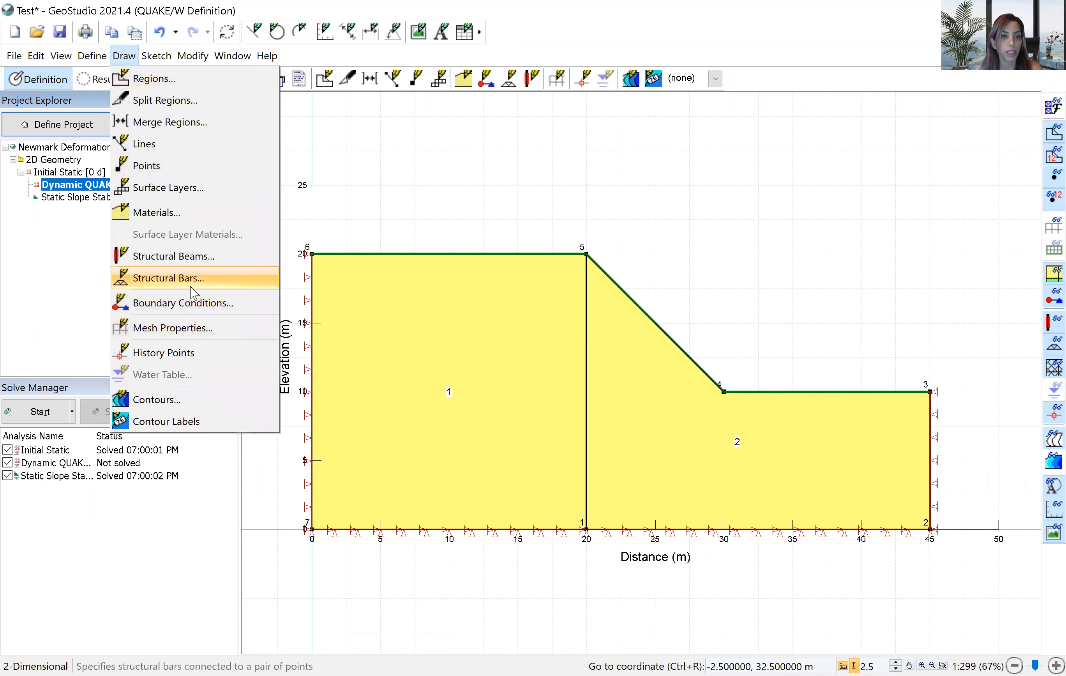
{"action": "left_click", "coordinate": [152, 277]}
{"action": "left_click", "coordinate": [1014, 107]}
{"action": "left_click", "coordinate": [124, 56]}
{"action": "left_click", "coordinate": [187, 304]}
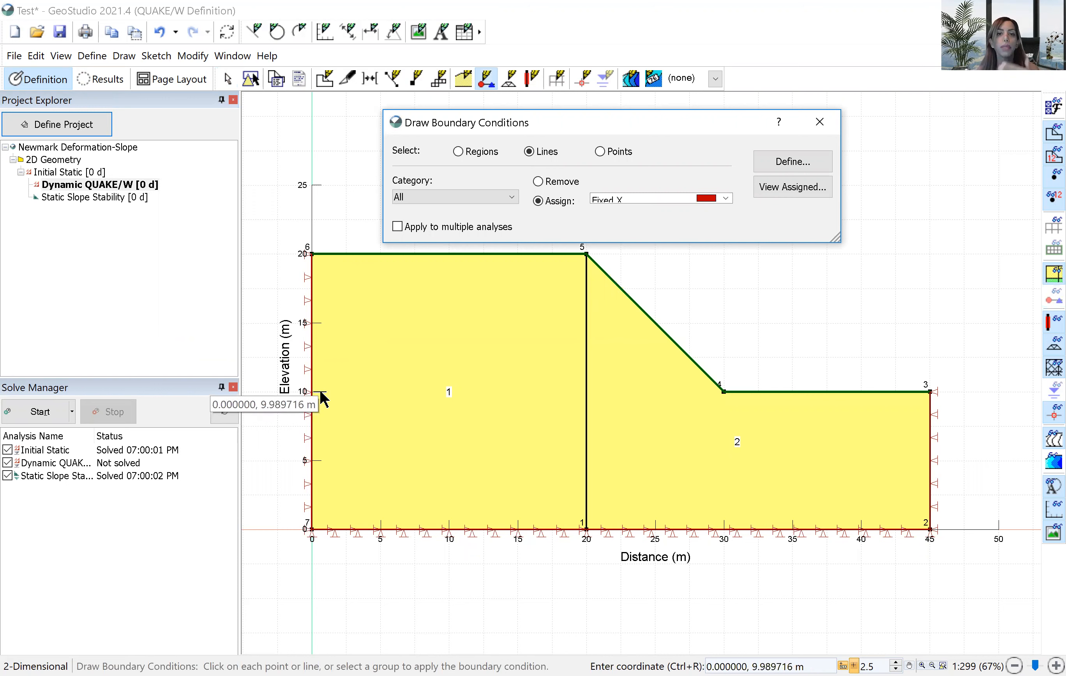
{"action": "left_click", "coordinate": [725, 198]}
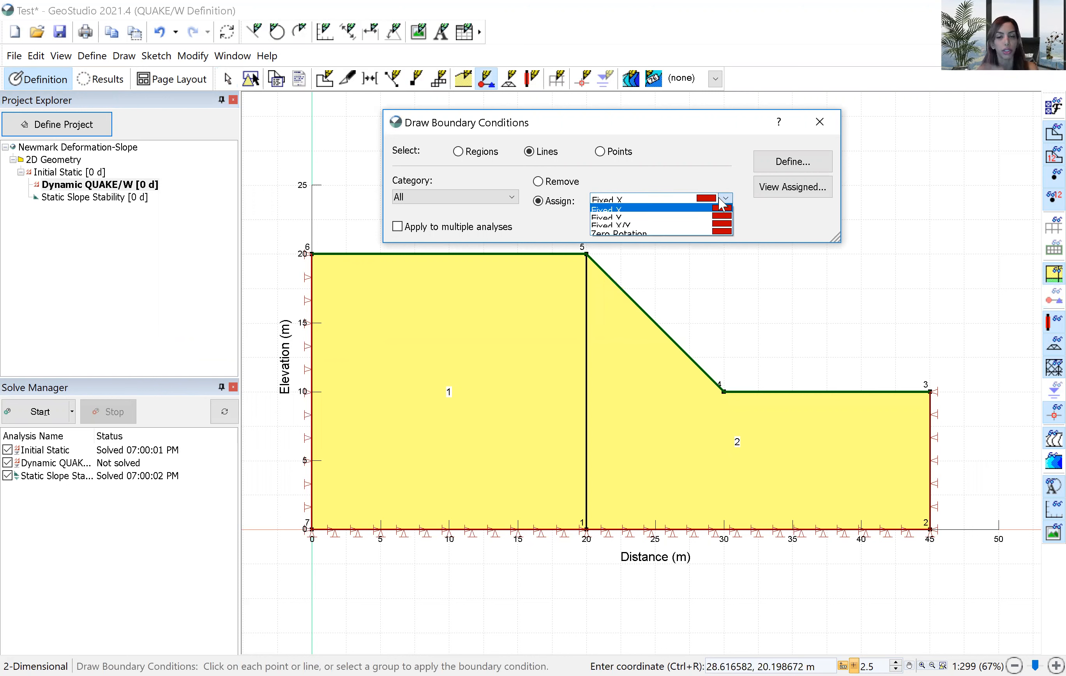
{"action": "left_click", "coordinate": [679, 219]}
{"action": "left_click", "coordinate": [311, 333]}
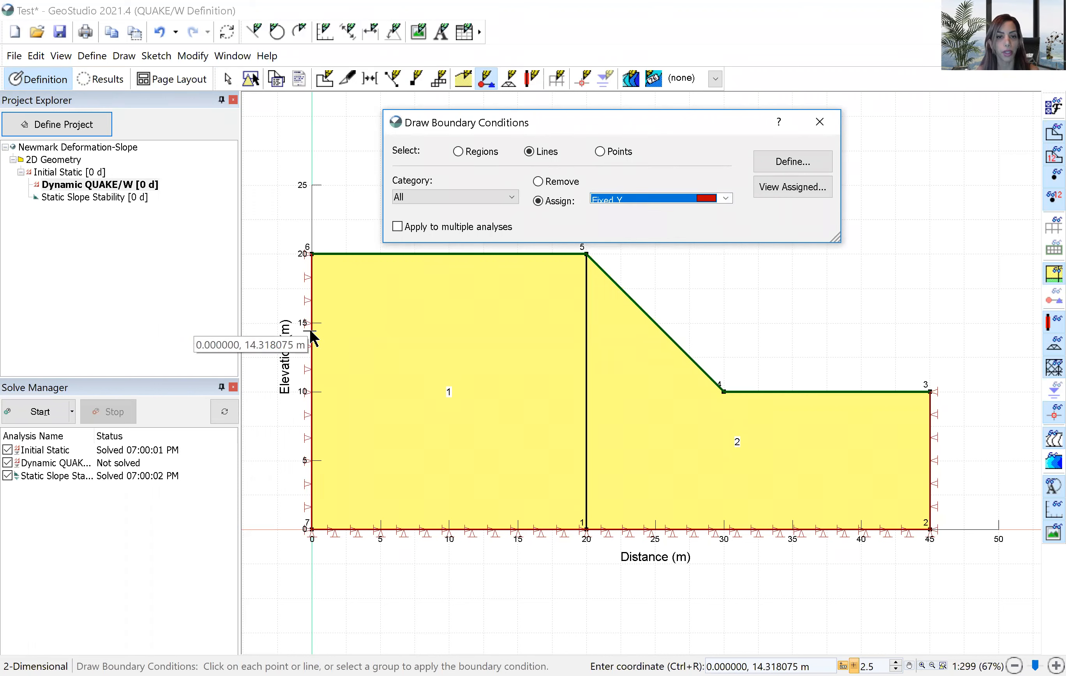
{"action": "left_click", "coordinate": [931, 464]}
{"action": "left_click", "coordinate": [827, 121]}
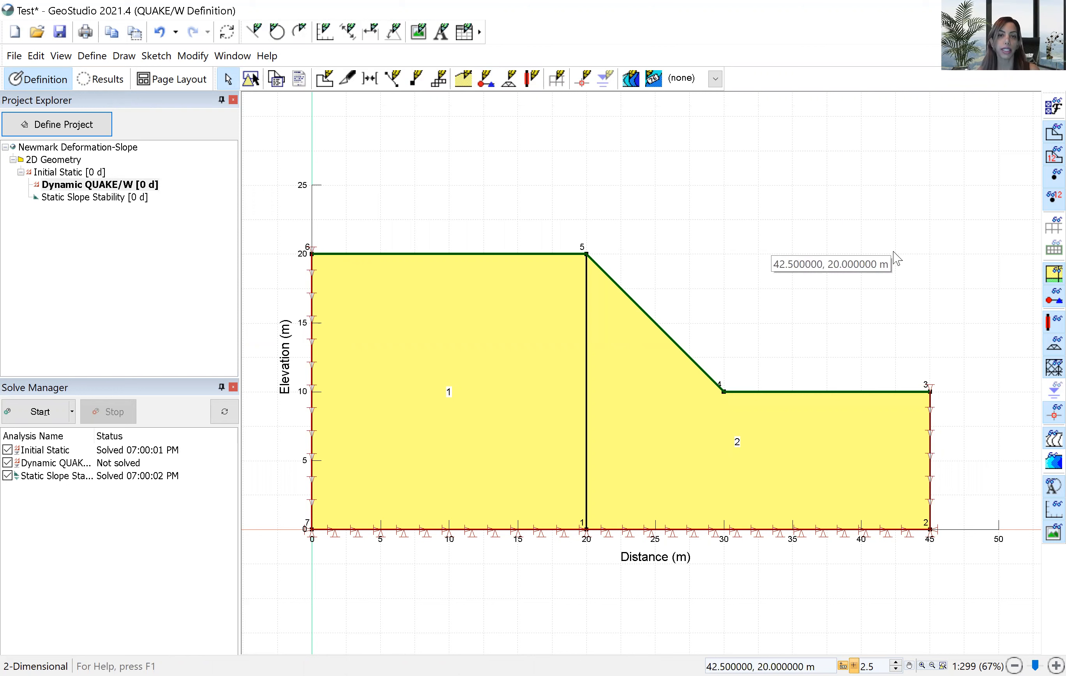
Review the initial condition settings, convergence, time and advanced parameters of the Dynamic QUAKE/W analysis.
{"action": "right_click", "coordinate": [136, 187]}
{"action": "left_click", "coordinate": [135, 270]}
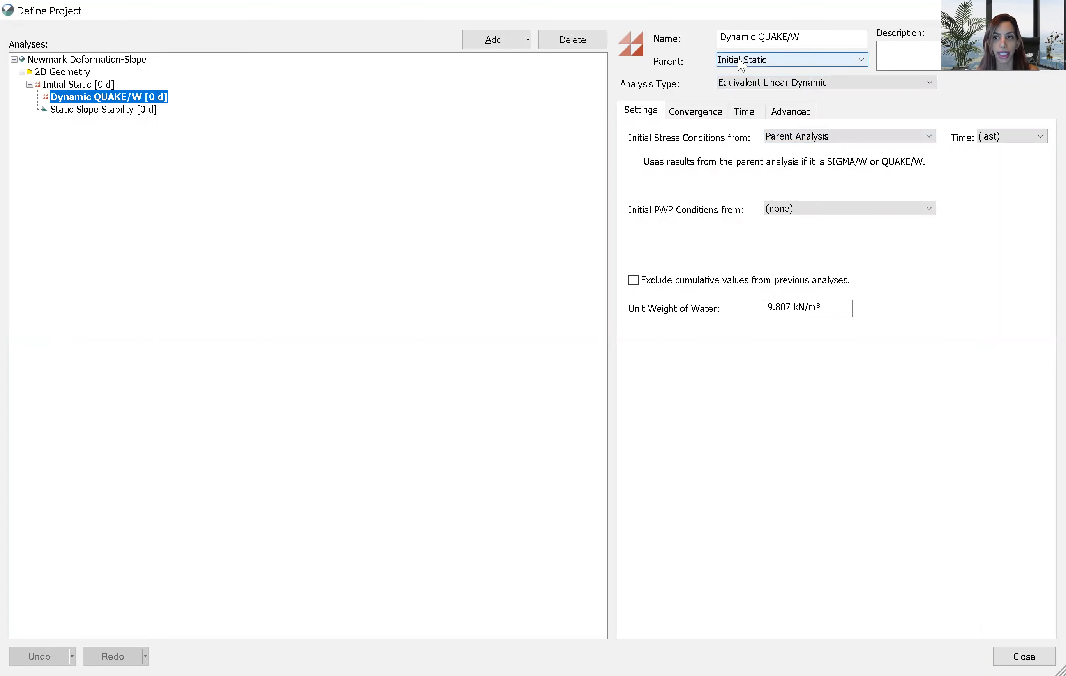
{"action": "left_click", "coordinate": [714, 119]}
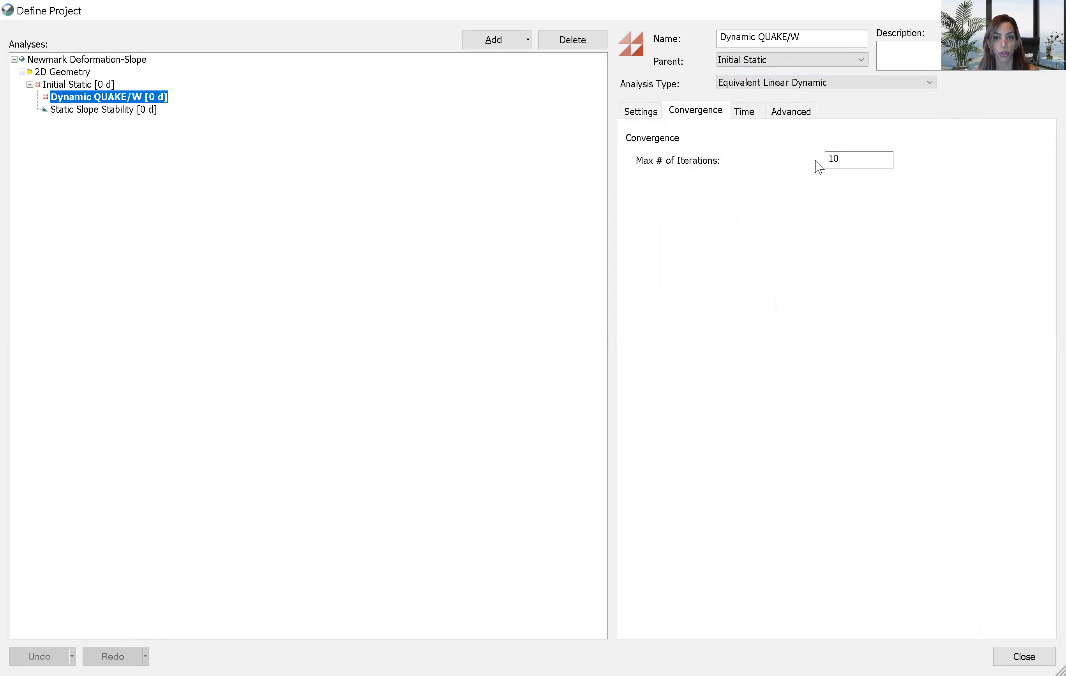
{"action": "left_click", "coordinate": [755, 117]}
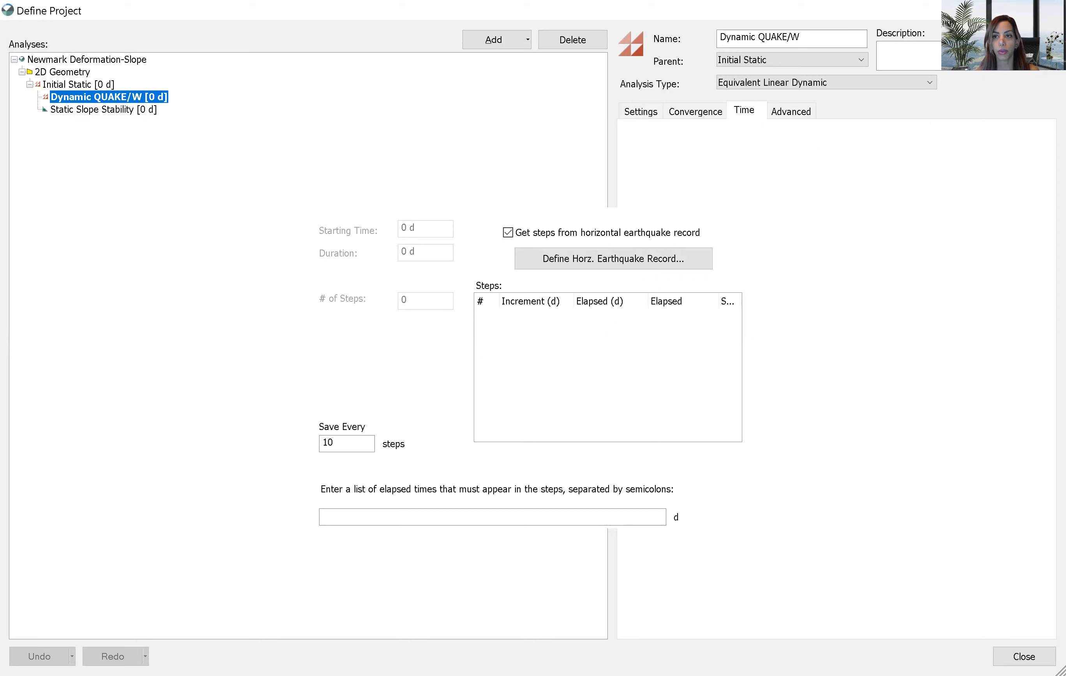
{"action": "double_click", "coordinate": [488, 18]}
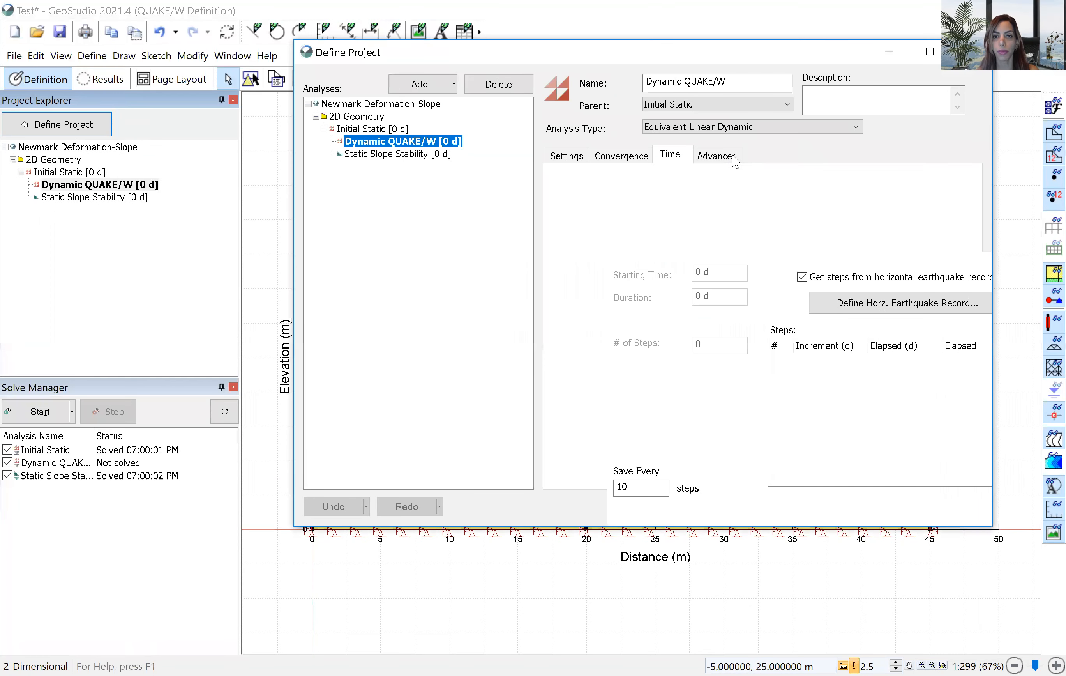
{"action": "left_click", "coordinate": [730, 160]}
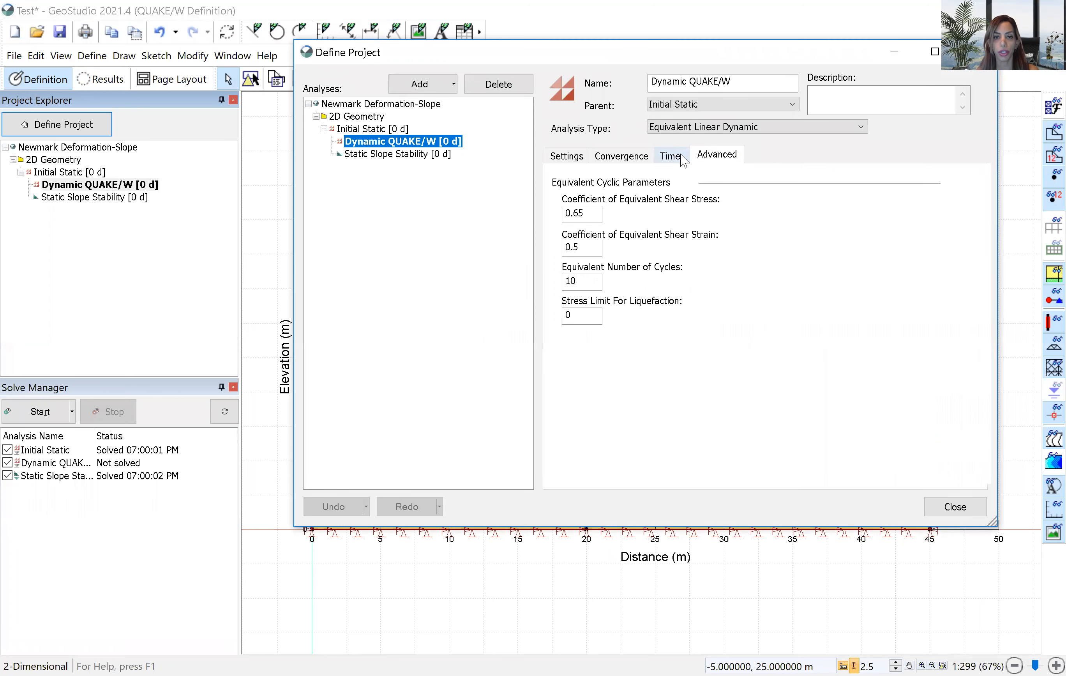
Paste the acceleration points into the horizontal earthquake record with Baseline Correction enabled, accept the record and close the project definition.
{"action": "left_click", "coordinate": [682, 159]}
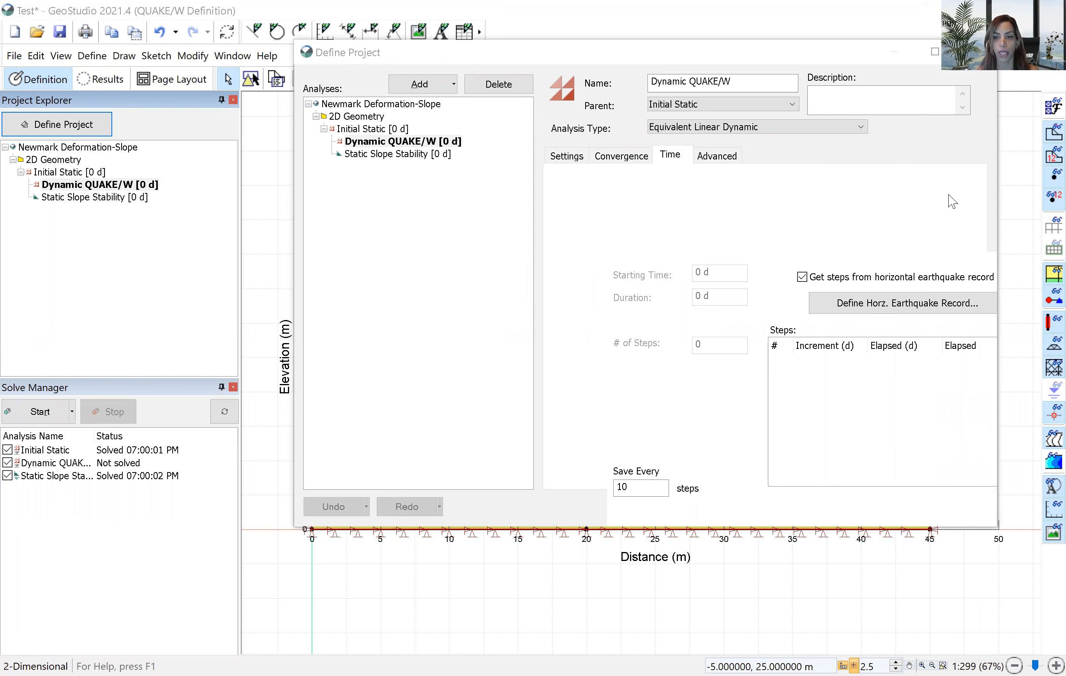
{"action": "left_click", "coordinate": [826, 415]}
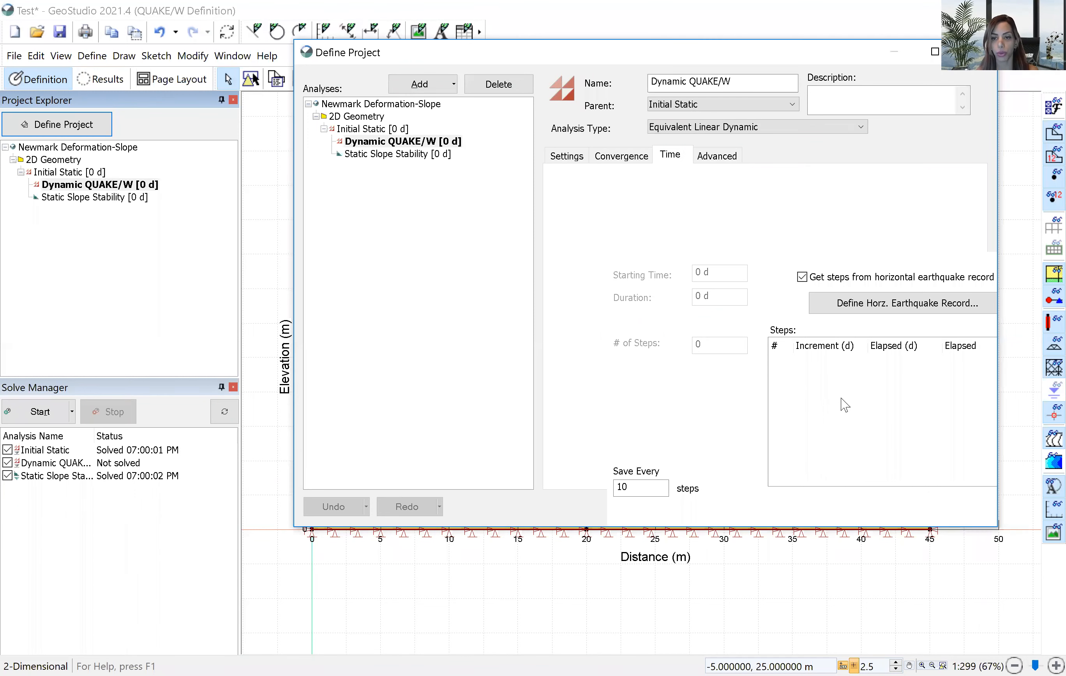
{"action": "left_click", "coordinate": [874, 312]}
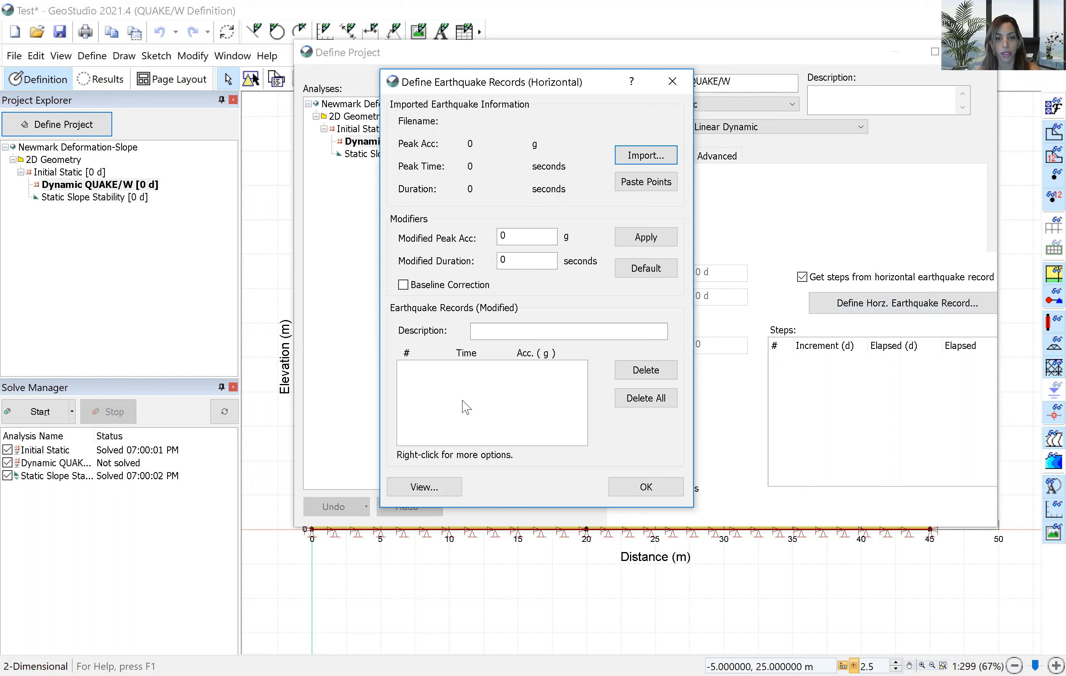
{"action": "right_click", "coordinate": [456, 422]}
{"action": "left_click", "coordinate": [447, 427]}
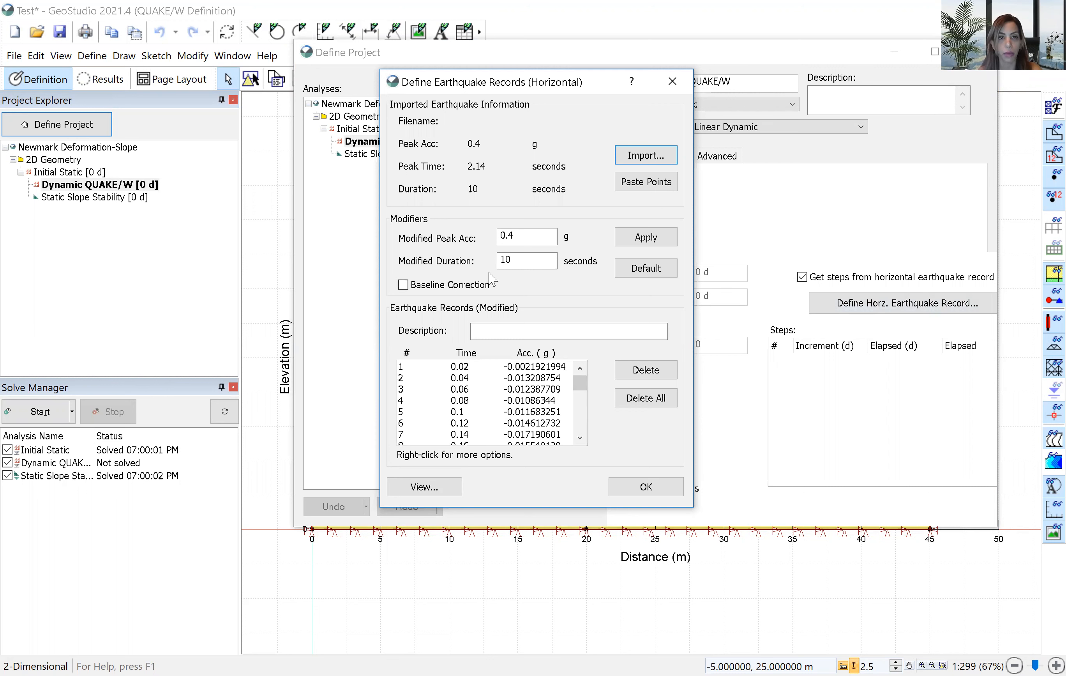
{"action": "left_click", "coordinate": [402, 284]}
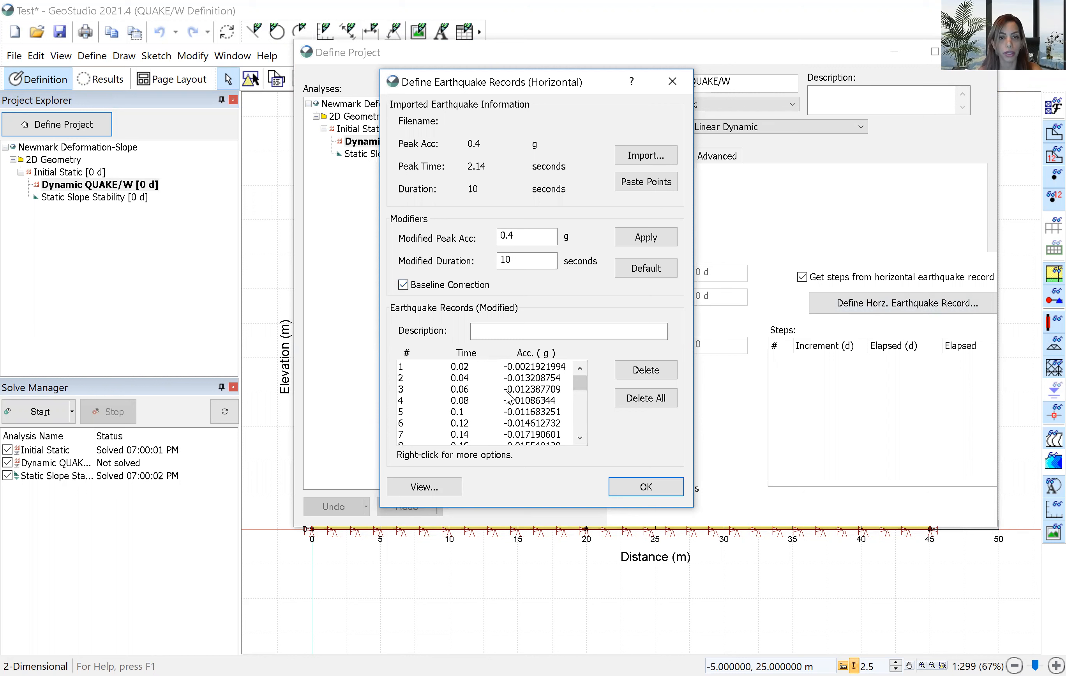
{"action": "left_click", "coordinate": [442, 486]}
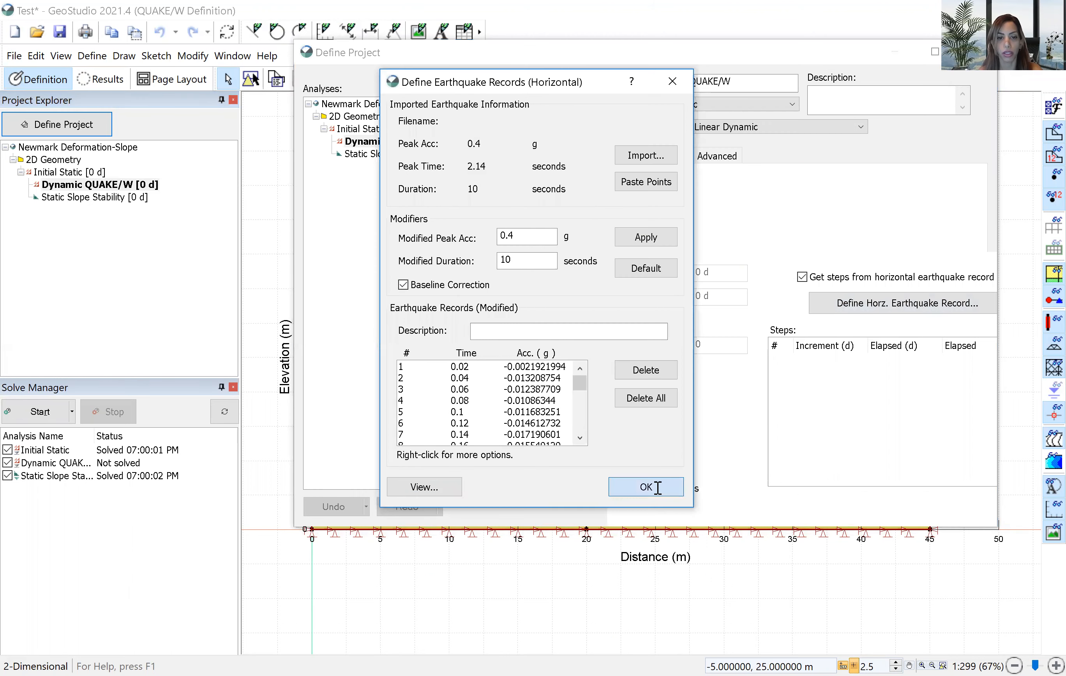
{"action": "left_click", "coordinate": [647, 487]}
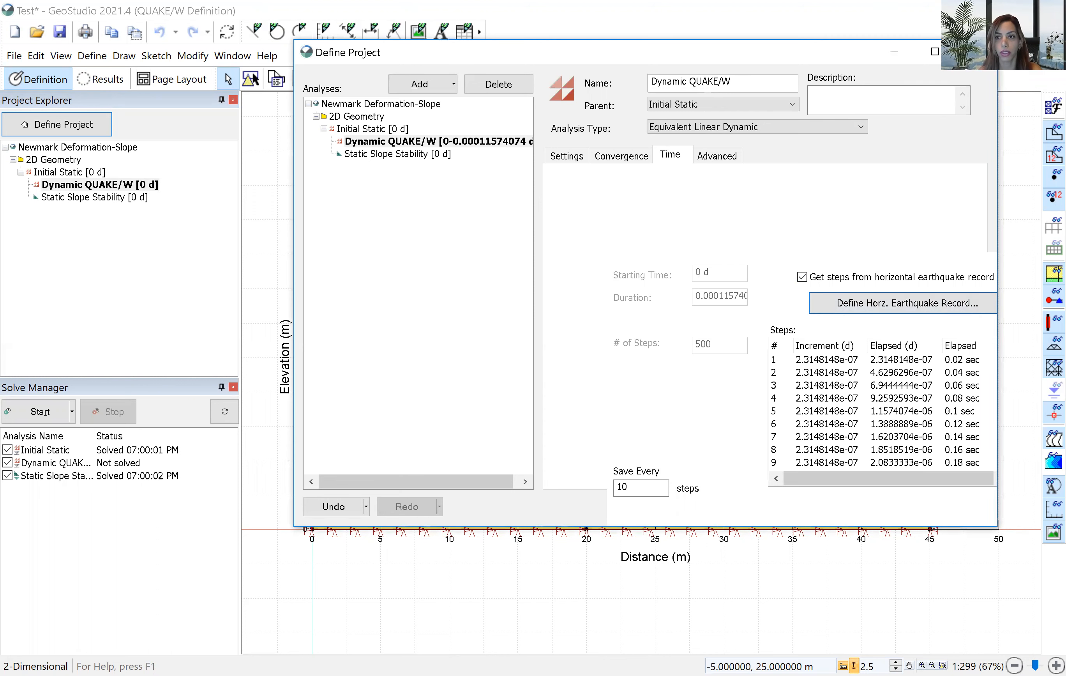
{"action": "left_click", "coordinate": [976, 52]}
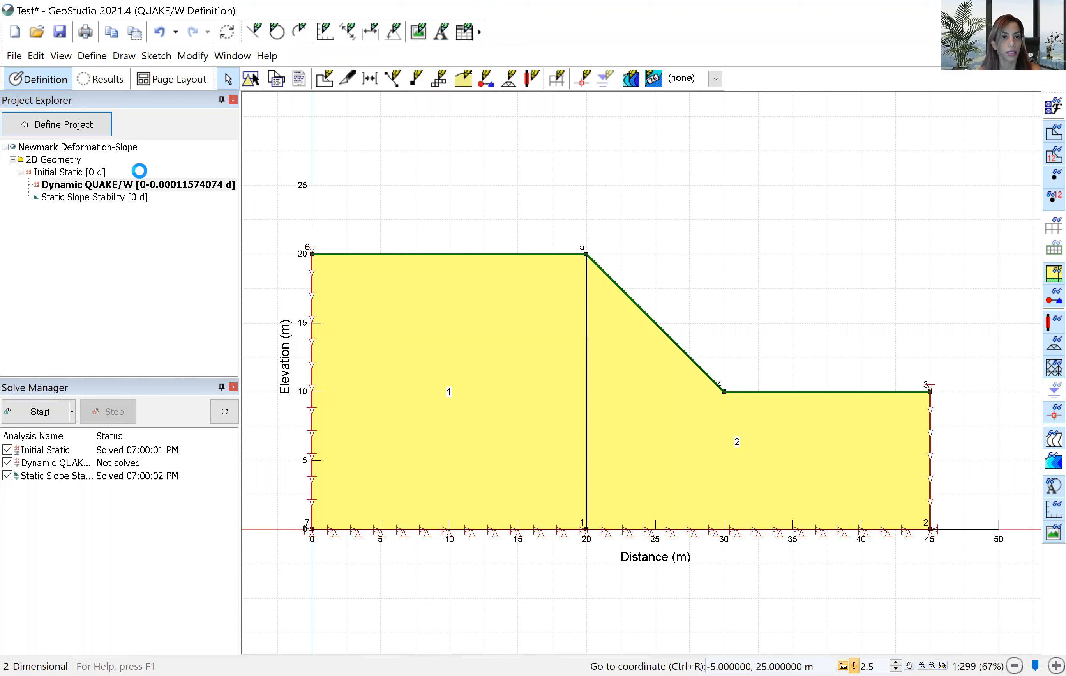
Check the Dynamic QUAKE/W analysis's time steps taken from the horizontal earthquake record and close the project definition.
{"action": "right_click", "coordinate": [100, 265]}
{"action": "key", "text": "Return"}
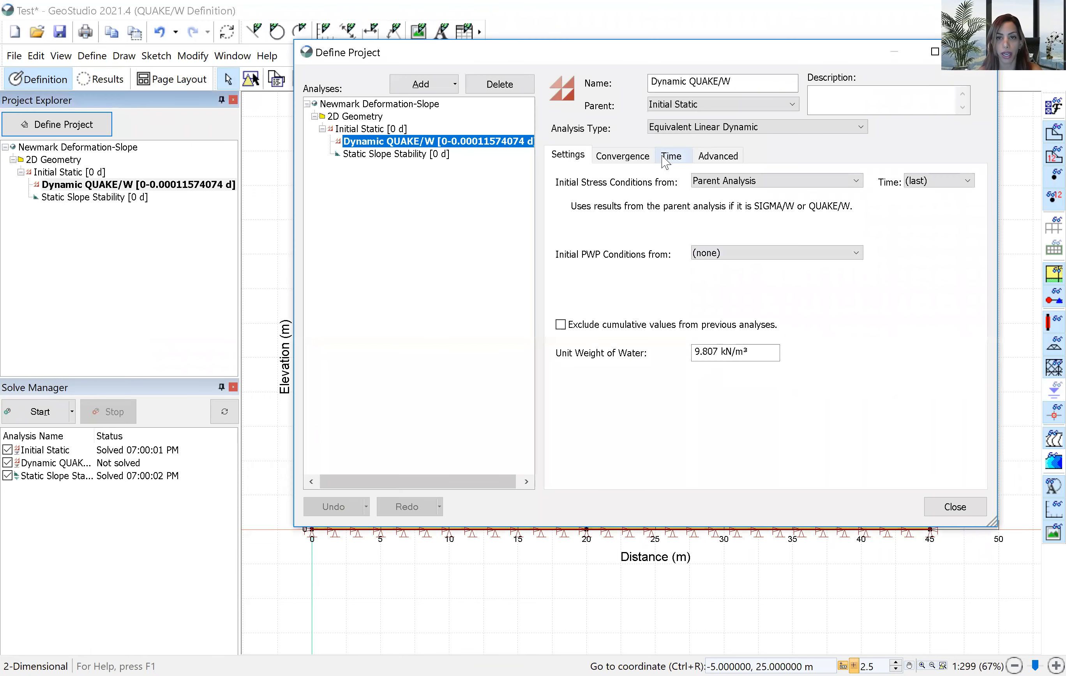
{"action": "left_click", "coordinate": [668, 157]}
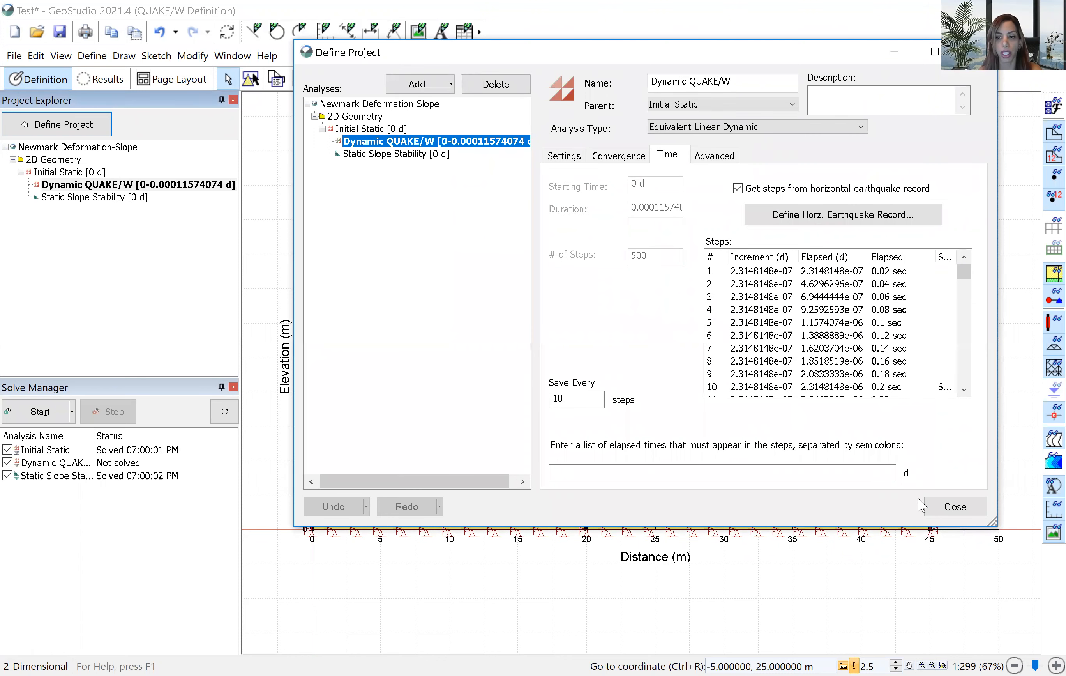
{"action": "left_click", "coordinate": [952, 506]}
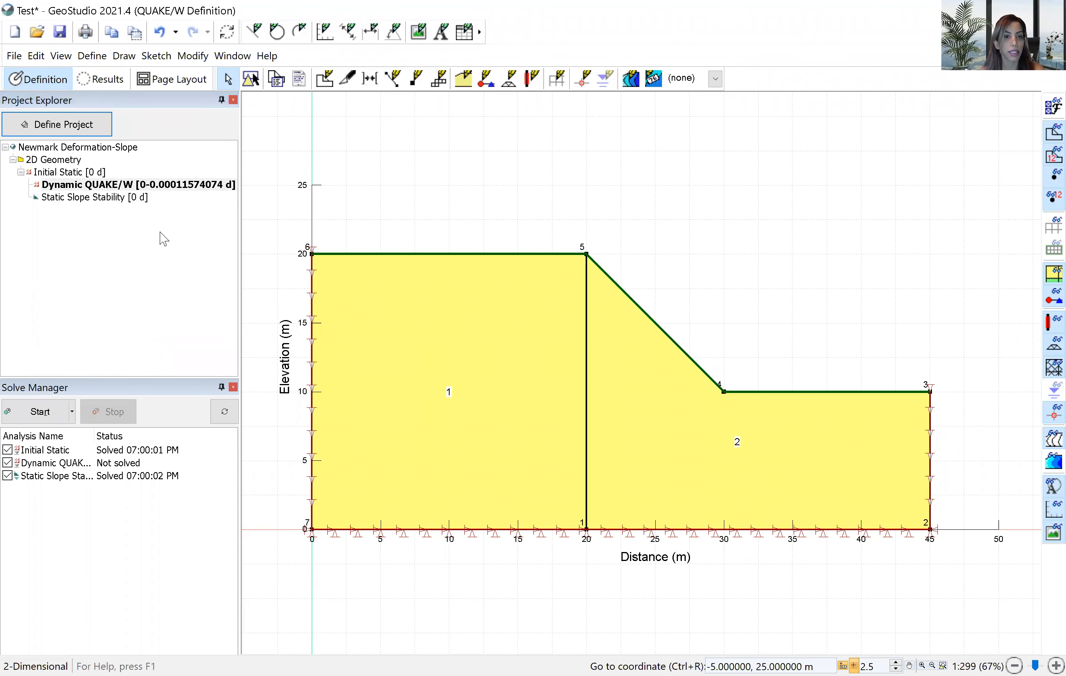
Add a SLOPE/W analysis of type QUAKE/W Newmark Deformation under the Dynamic QUAKE/W analysis.
{"action": "right_click", "coordinate": [120, 187]}
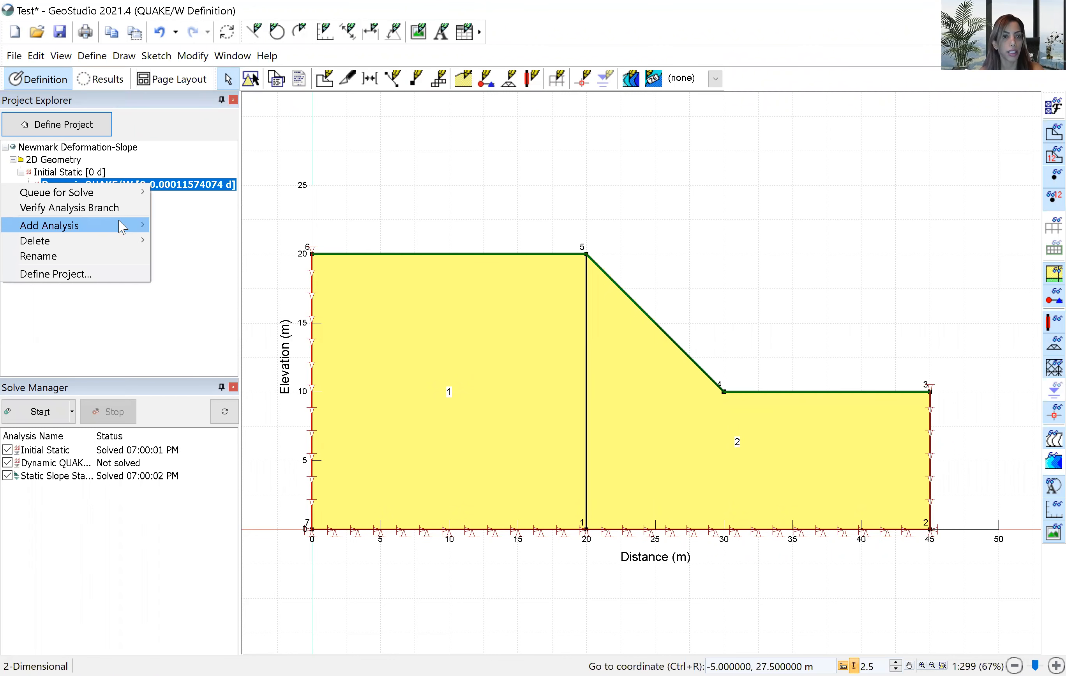
{"action": "mouse_move", "coordinate": [119, 222]}
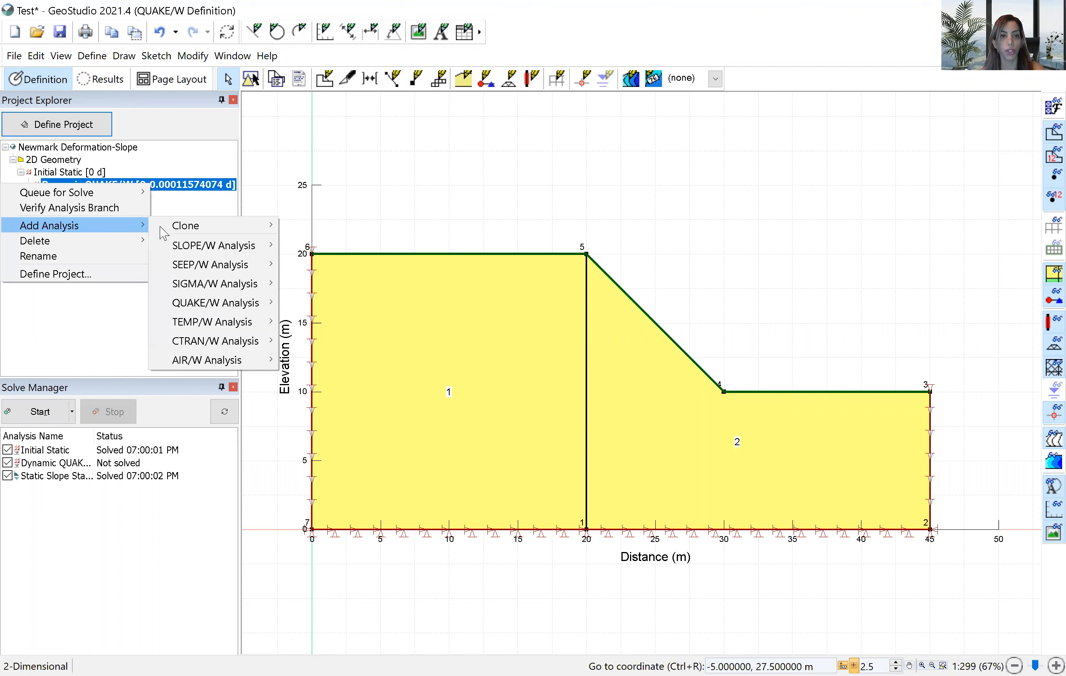
{"action": "mouse_move", "coordinate": [187, 247]}
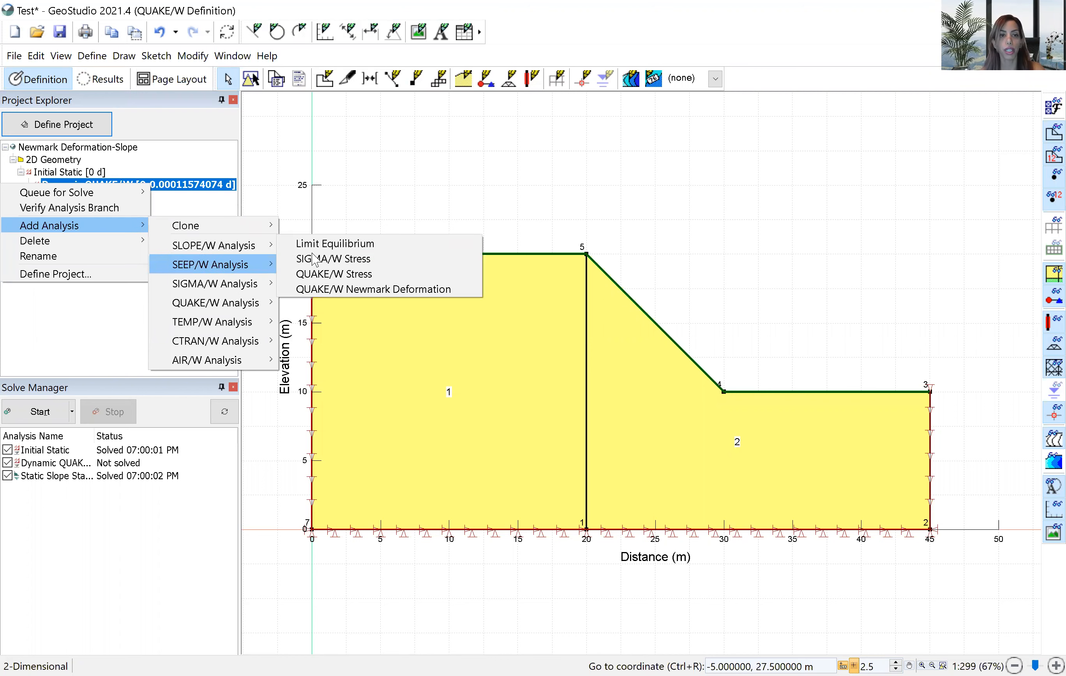
{"action": "left_click", "coordinate": [354, 291]}
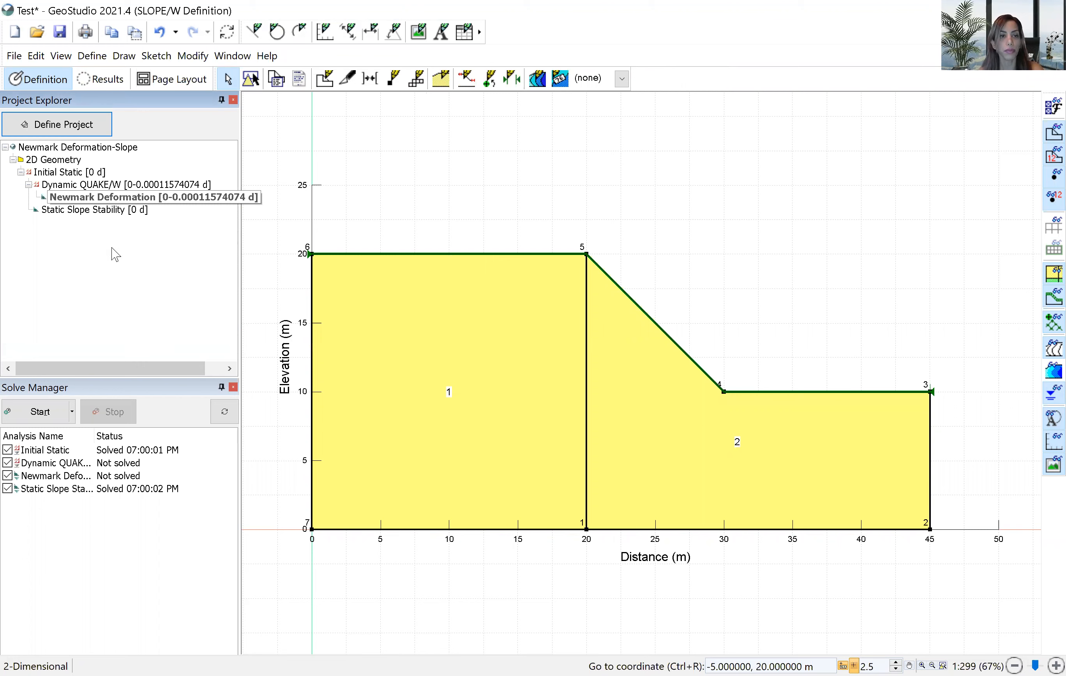
Set the Newmark Deformation analysis to take its critical slip surfaces from another GeoStudio analysis, the last step of Static Slope Stability.
{"action": "right_click", "coordinate": [110, 252]}
{"action": "left_click", "coordinate": [109, 287]}
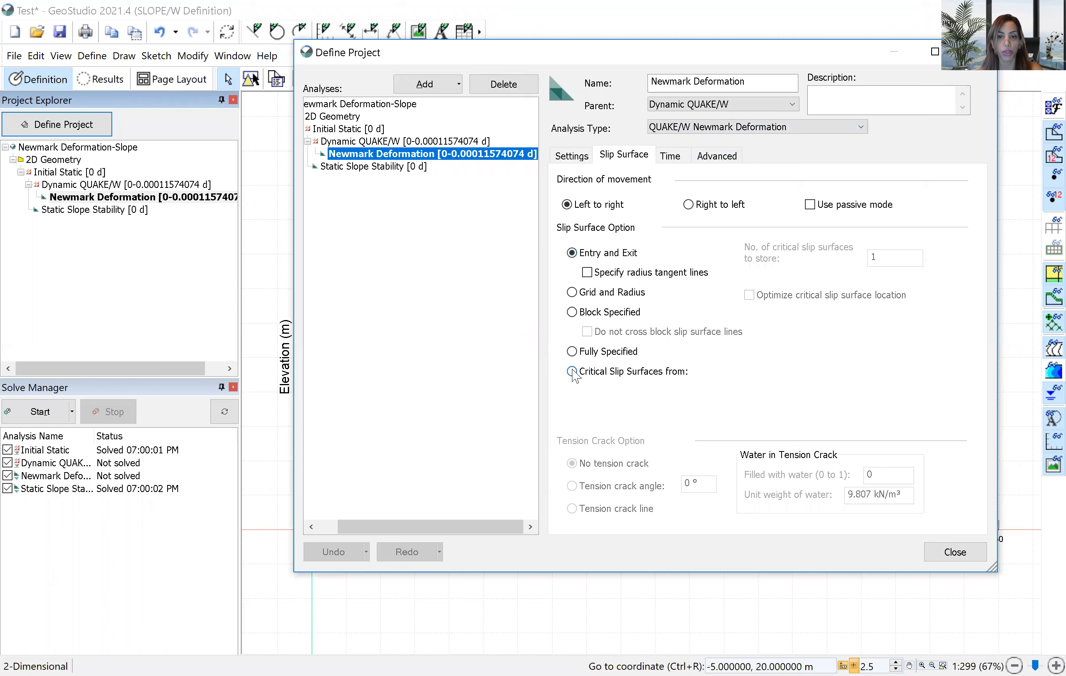
{"action": "left_click", "coordinate": [573, 371]}
{"action": "left_click", "coordinate": [757, 369]}
{"action": "left_click", "coordinate": [773, 410]}
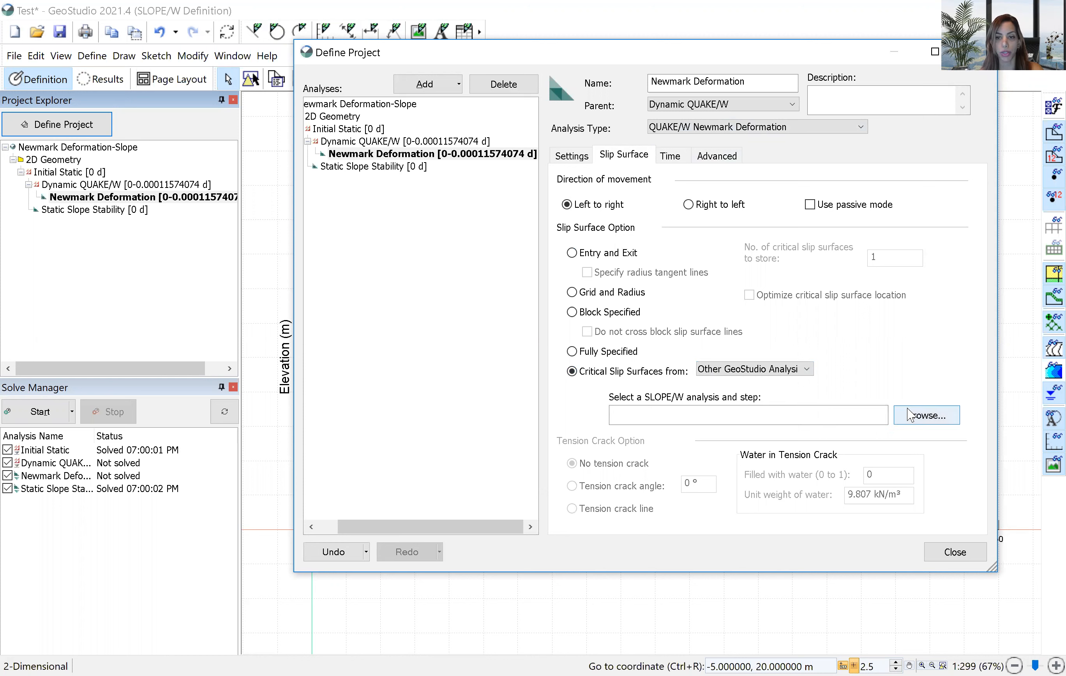
{"action": "left_click", "coordinate": [916, 416]}
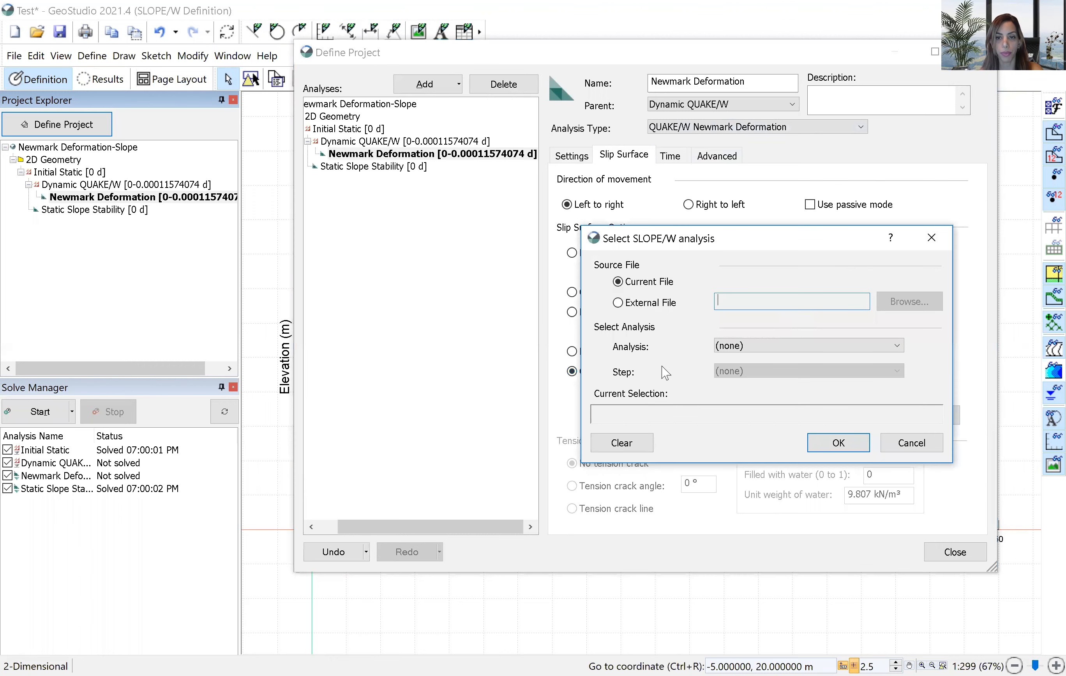
{"action": "left_click", "coordinate": [726, 352]}
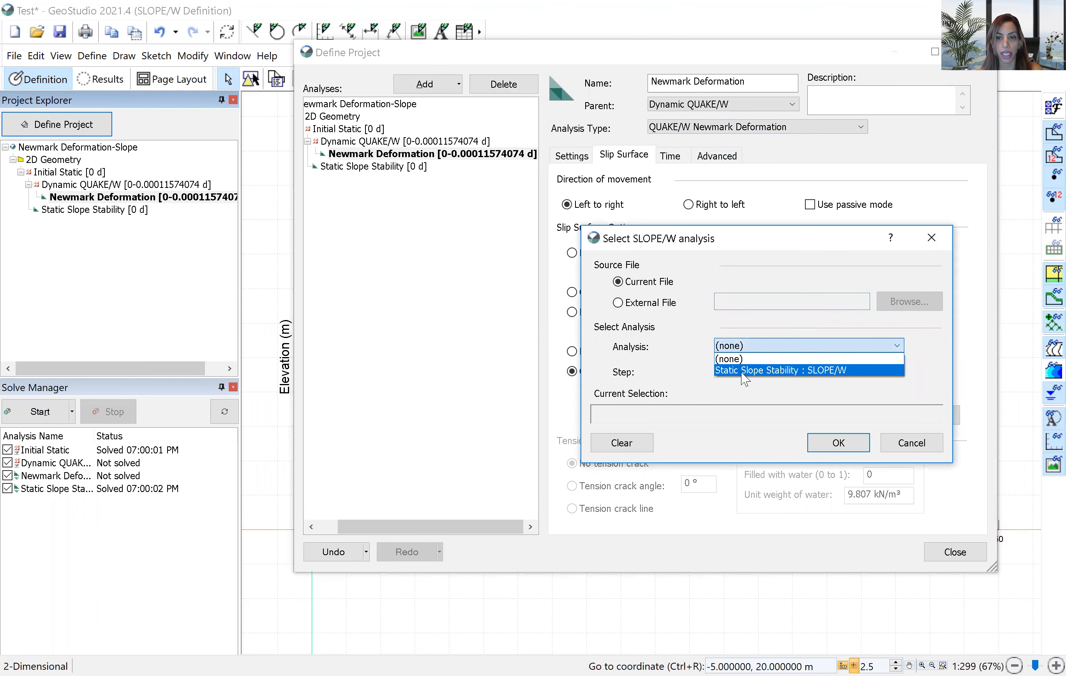
{"action": "left_click", "coordinate": [744, 371]}
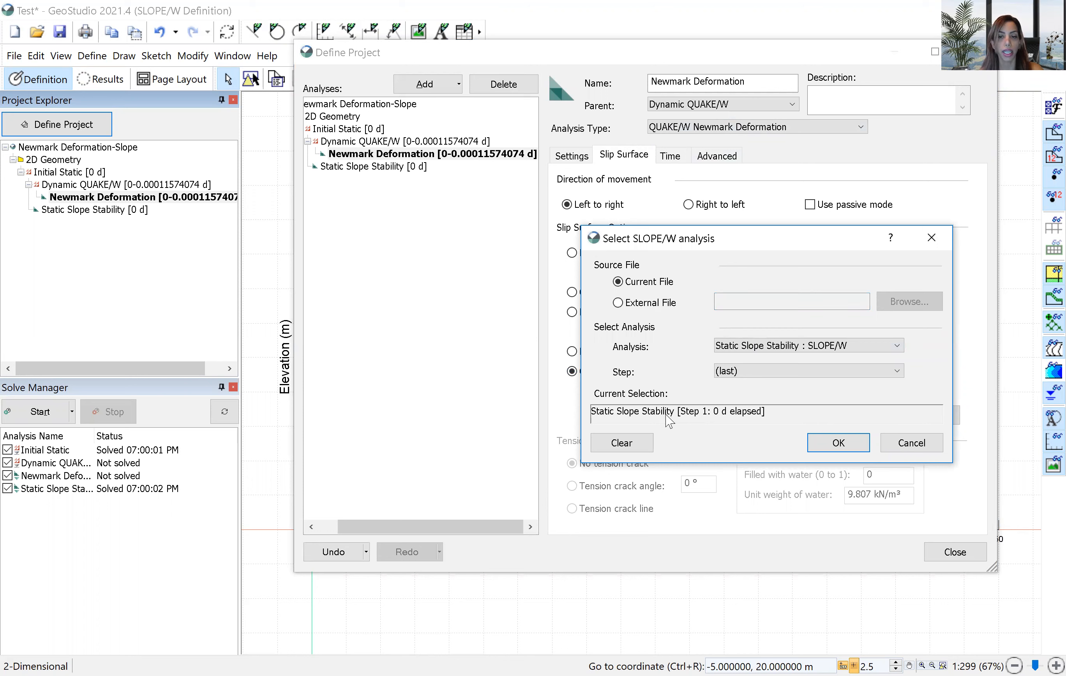
{"action": "left_click", "coordinate": [837, 447]}
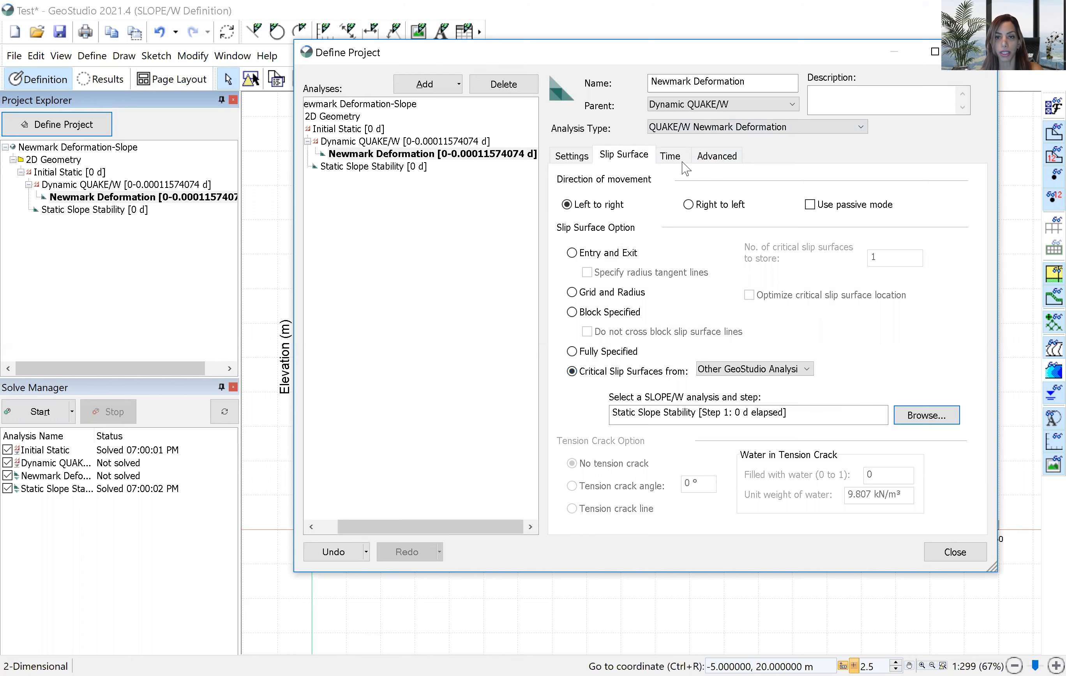
Review the Newmark Deformation analysis's time and advanced settings, close the project definition and solve all analyses.
{"action": "left_click", "coordinate": [683, 163]}
{"action": "left_click", "coordinate": [716, 156]}
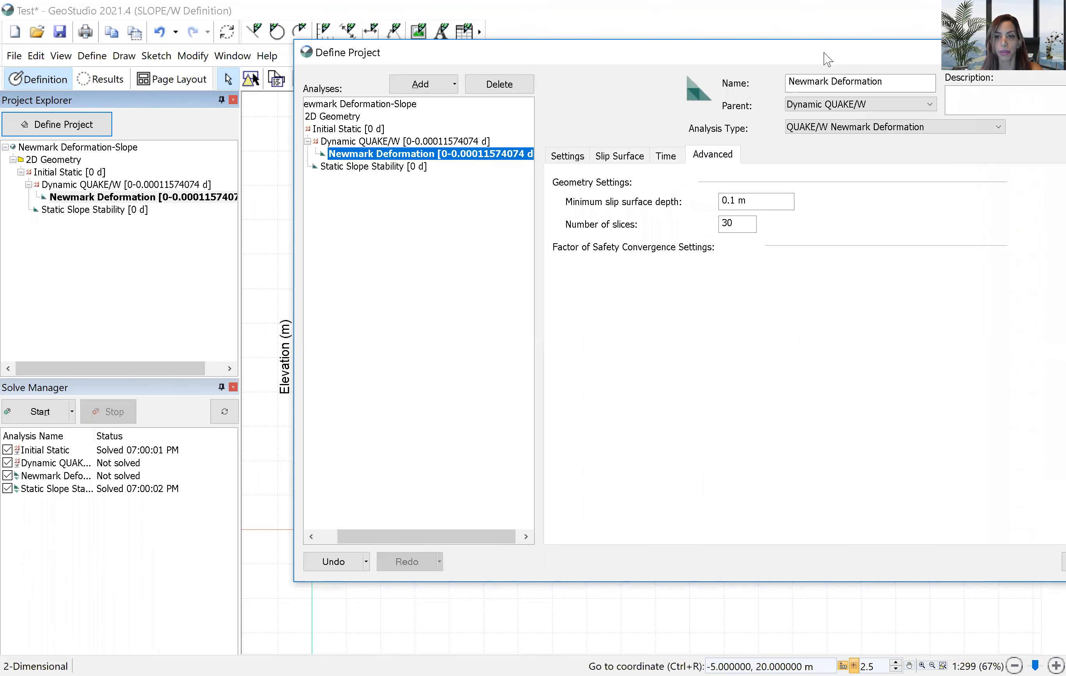
{"action": "left_click", "coordinate": [1005, 564]}
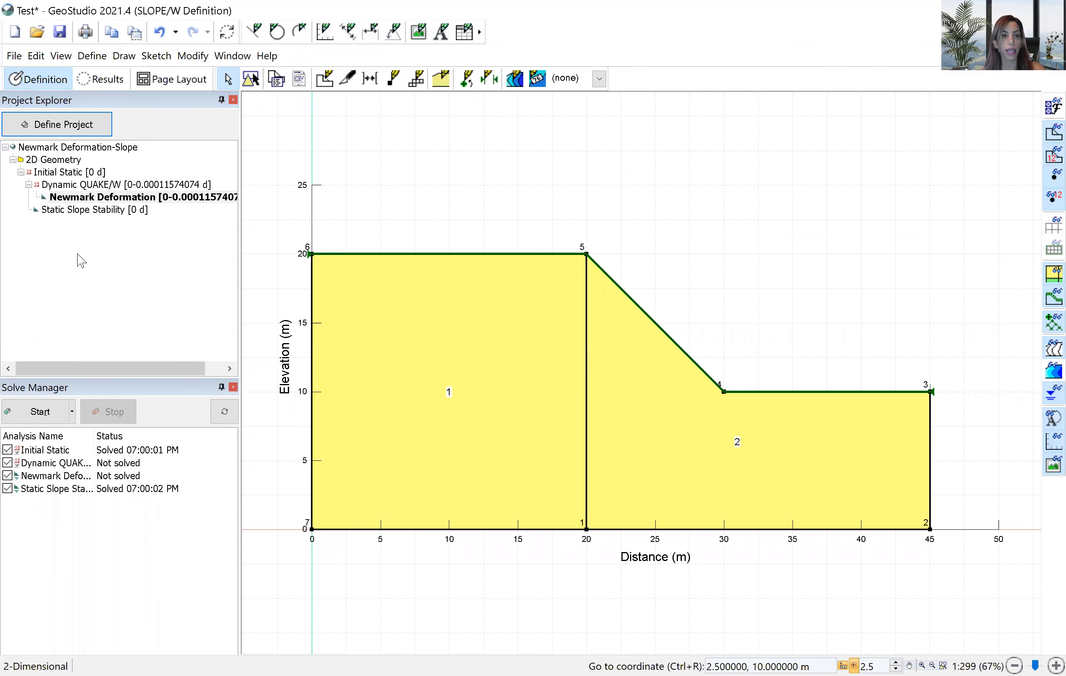
{"action": "left_click", "coordinate": [38, 411]}
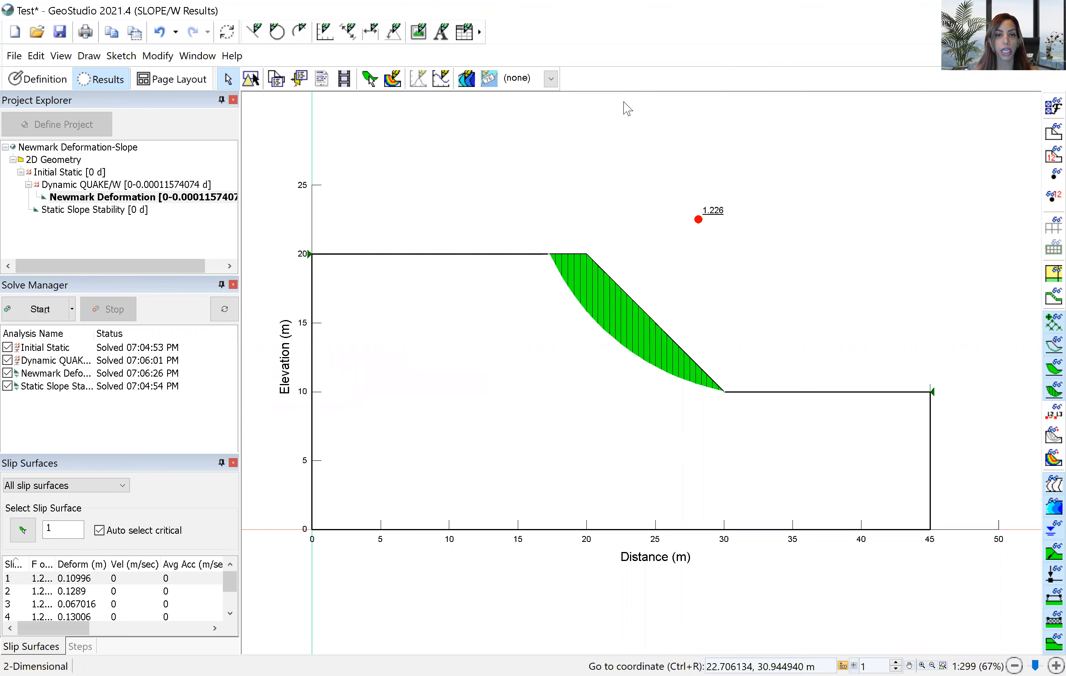
Examine the Newmark slip surface graphs: factor of safety vs. average acceleration, and average acceleration, velocity and deformation vs. time.
{"action": "left_click", "coordinate": [441, 85]}
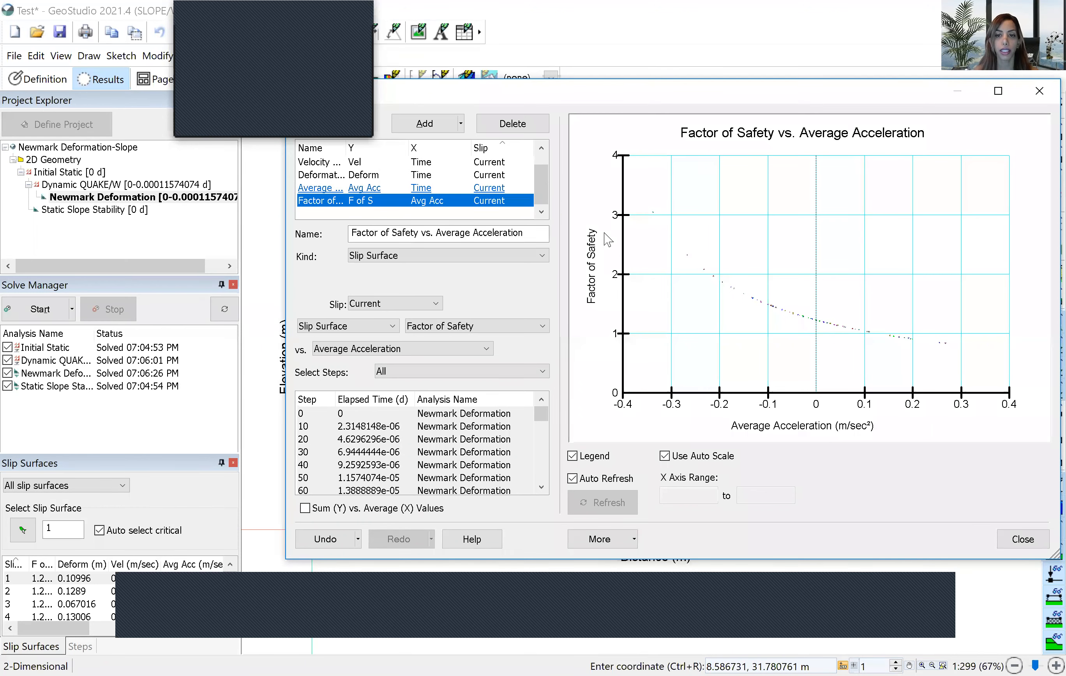
{"action": "left_click", "coordinate": [415, 187]}
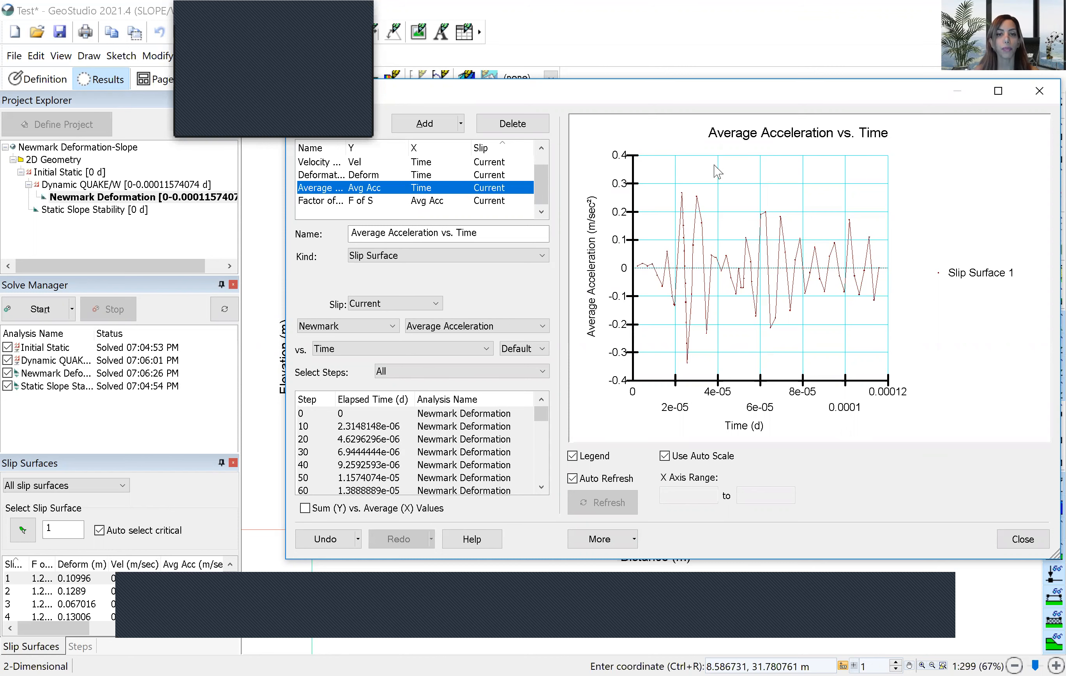
{"action": "left_click", "coordinate": [371, 162]}
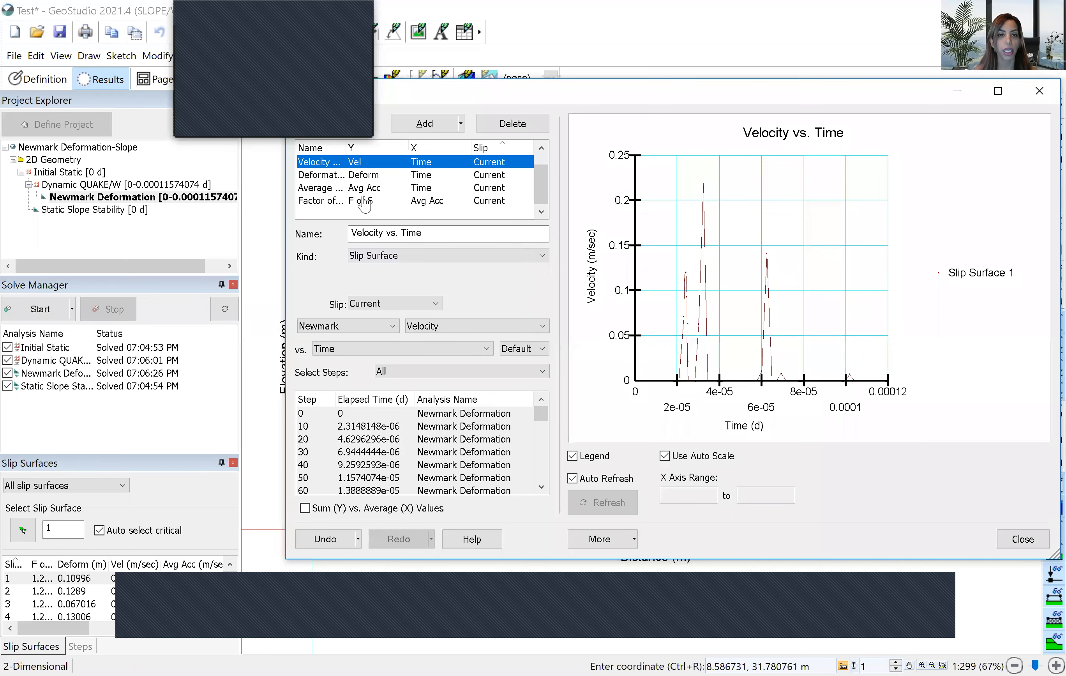
{"action": "key", "text": "Down"}
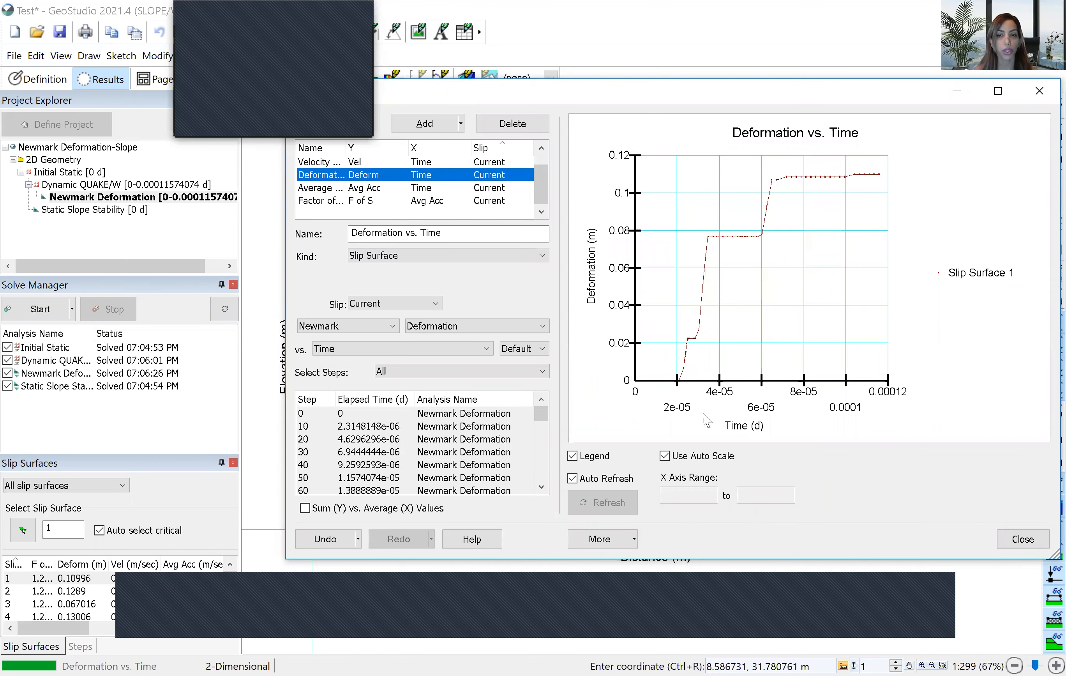
{"action": "mouse_move", "coordinate": [715, 317]}
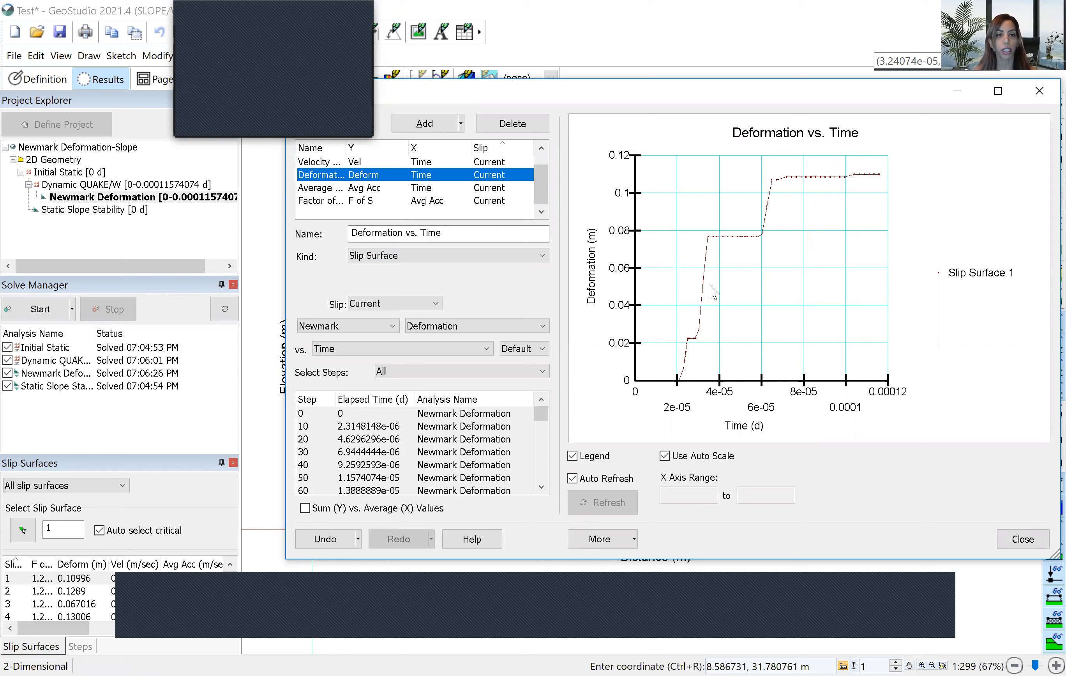